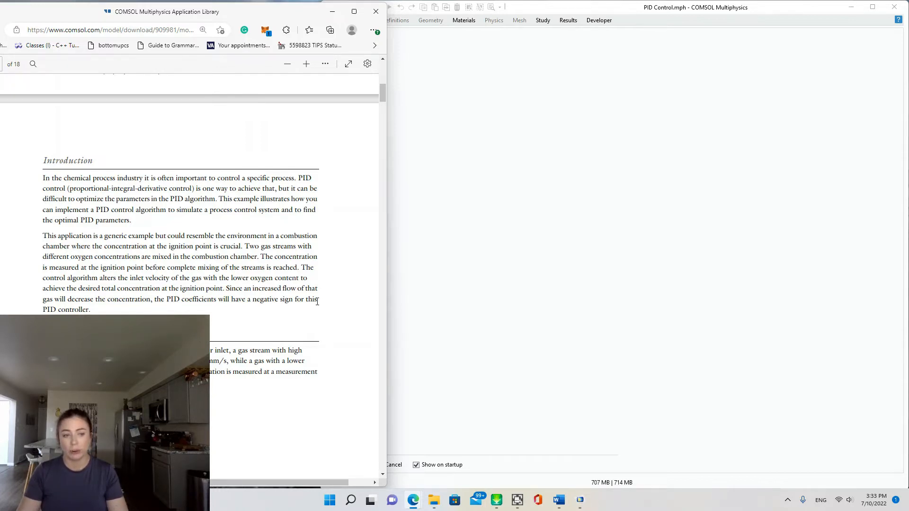
Read the PID control tutorial from its introduction through the model geometry, boundary conditions and controller parameters to the Figure 3 result plots.
scroll(317, 302, down, 5)
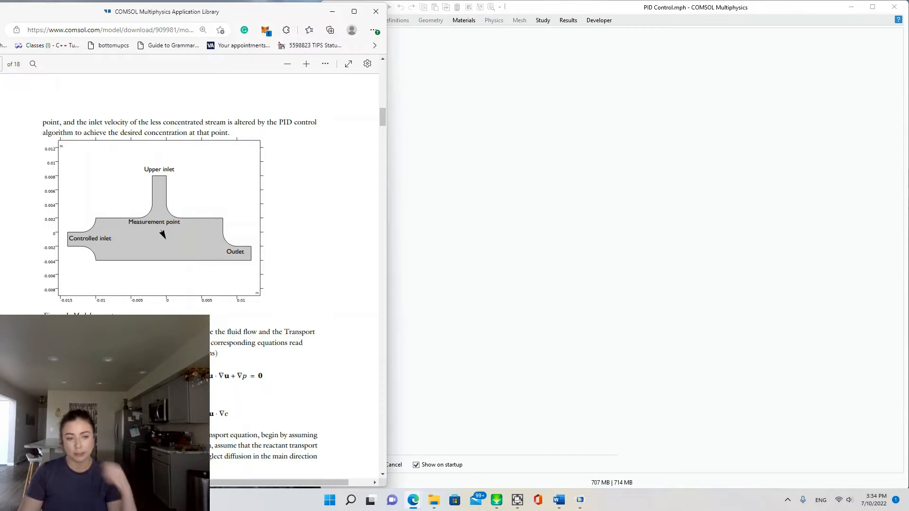
scroll(250, 270, down, 5)
scroll(249, 270, up, 3)
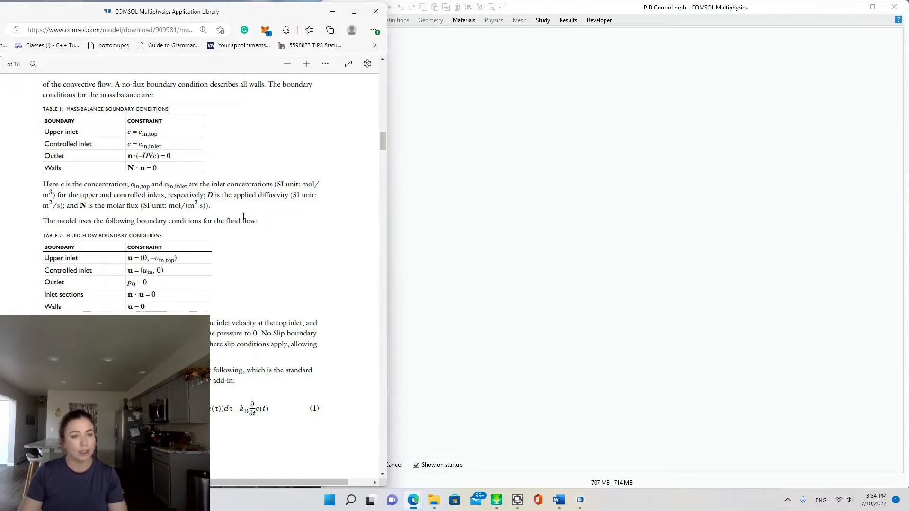
scroll(244, 218, down, 3)
scroll(243, 217, down, 10)
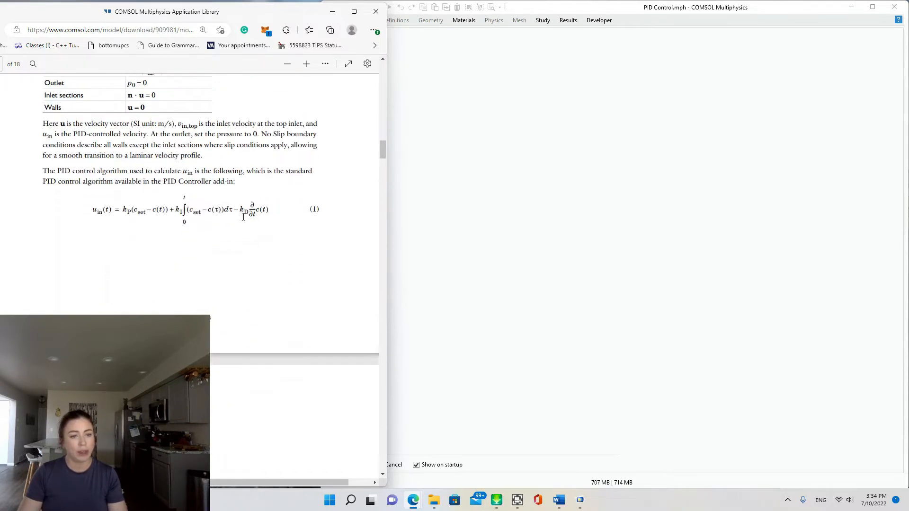
scroll(240, 215, down, 1)
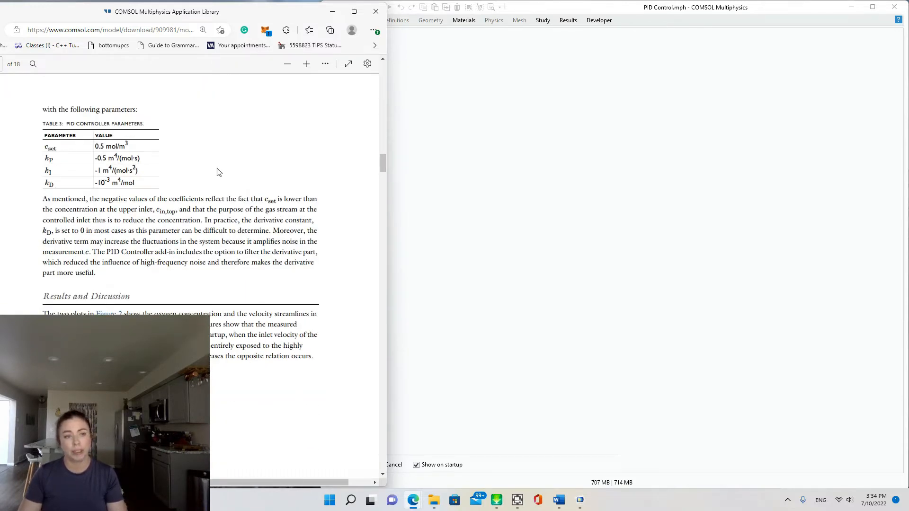
scroll(211, 178, down, 3)
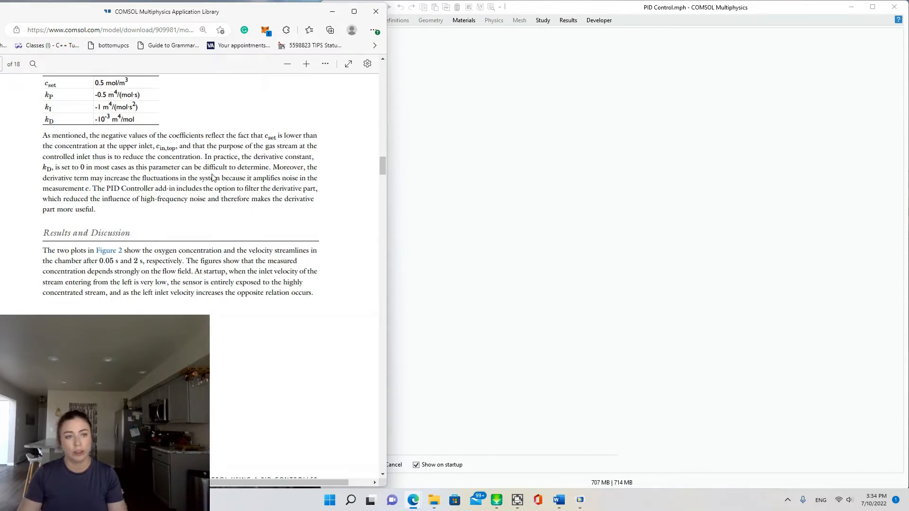
scroll(214, 174, up, 6)
scroll(214, 174, down, 15)
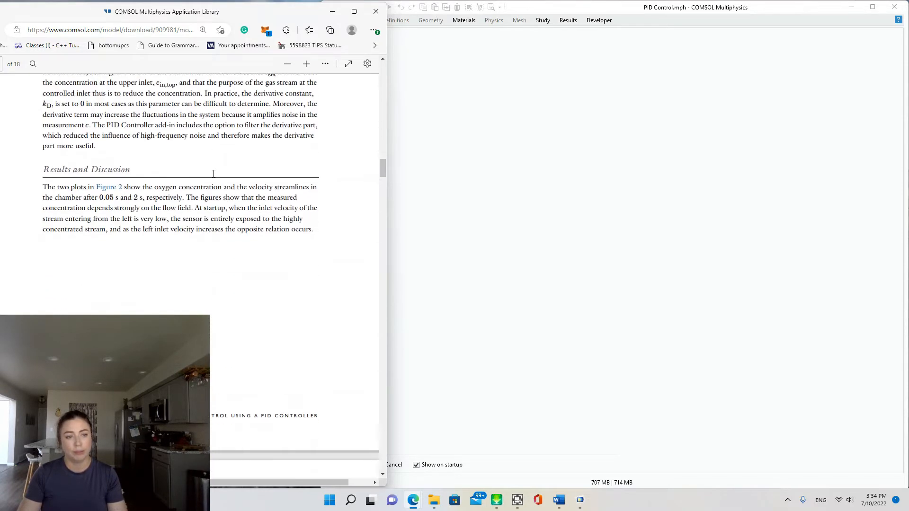
scroll(213, 171, down, 4)
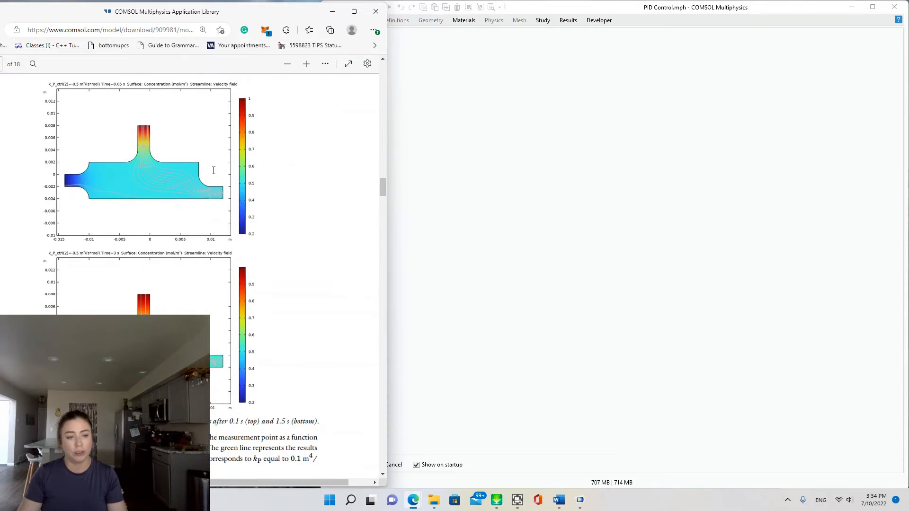
scroll(214, 171, down, 10)
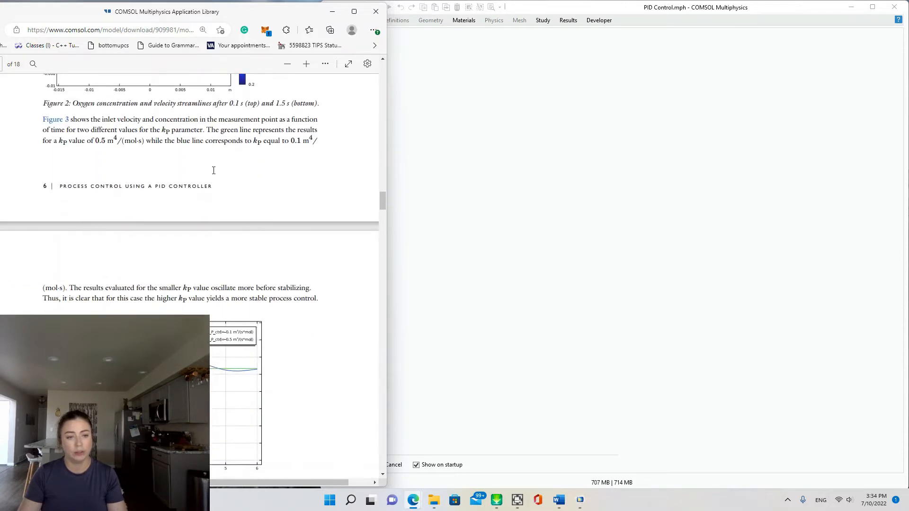
scroll(214, 170, down, 9)
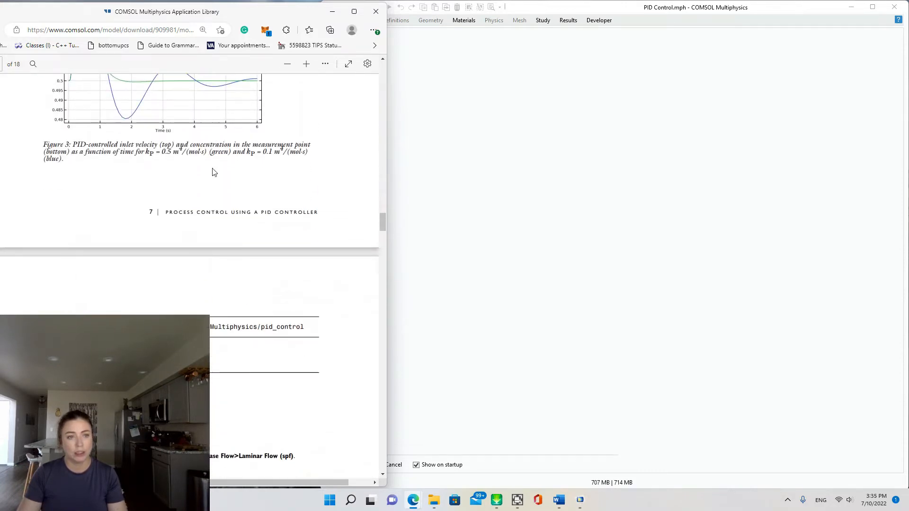
scroll(213, 172, down, 3)
Review the tutorial backwards from the Figure 3 plots, past the control equation and model geometry, to the Introduction.
scroll(222, 188, up, 8)
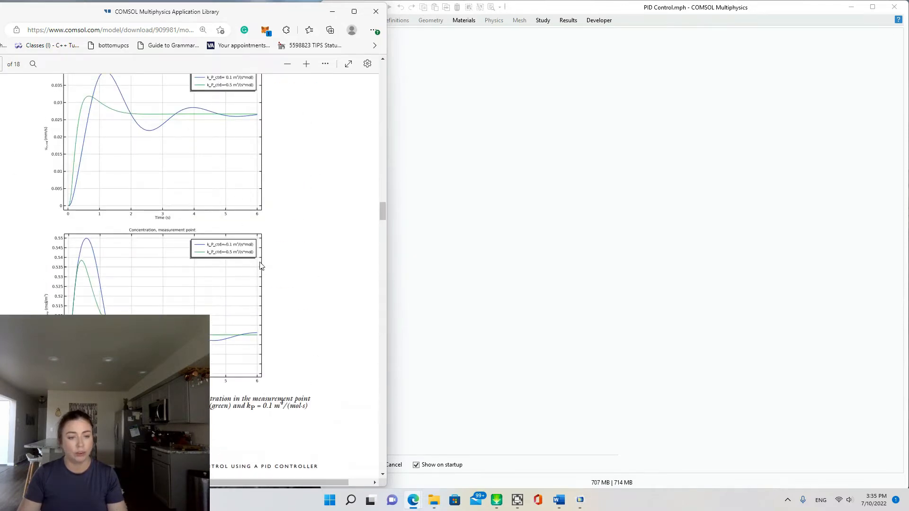
scroll(260, 262, up, 3)
scroll(262, 264, up, 3)
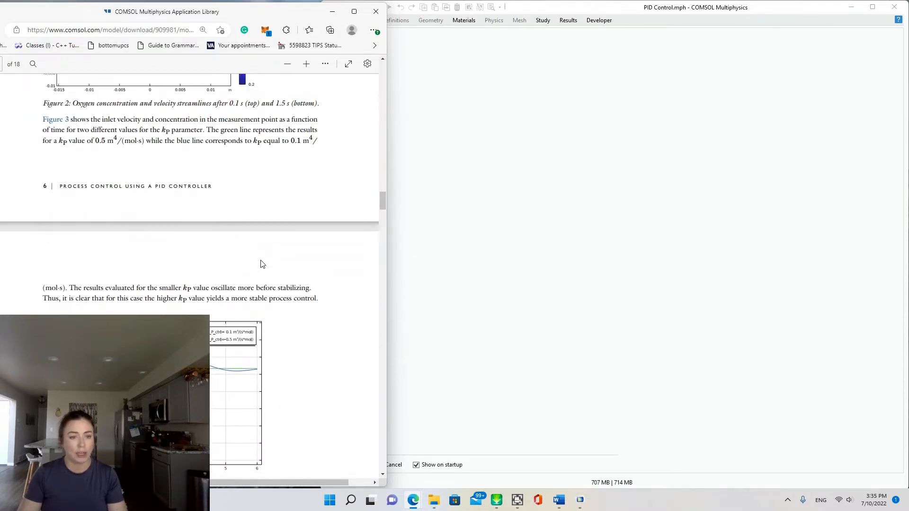
scroll(248, 277, up, 4)
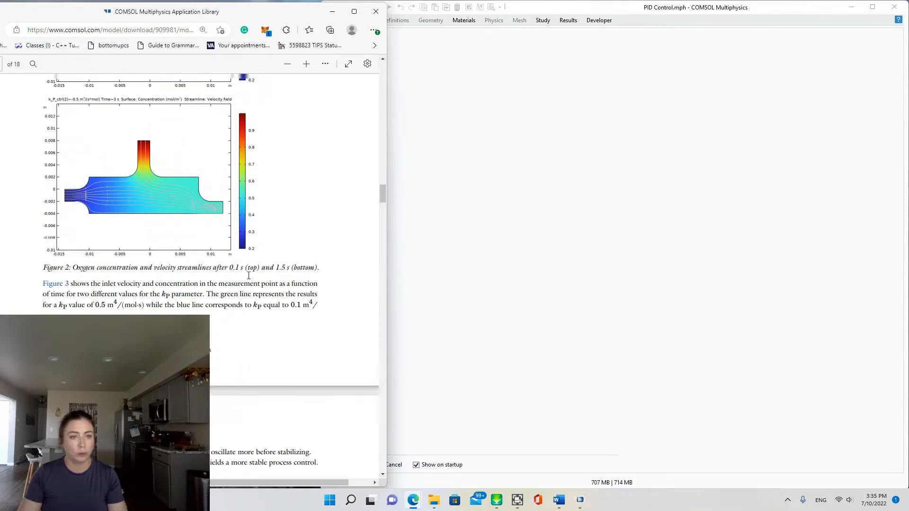
scroll(203, 243, up, 12)
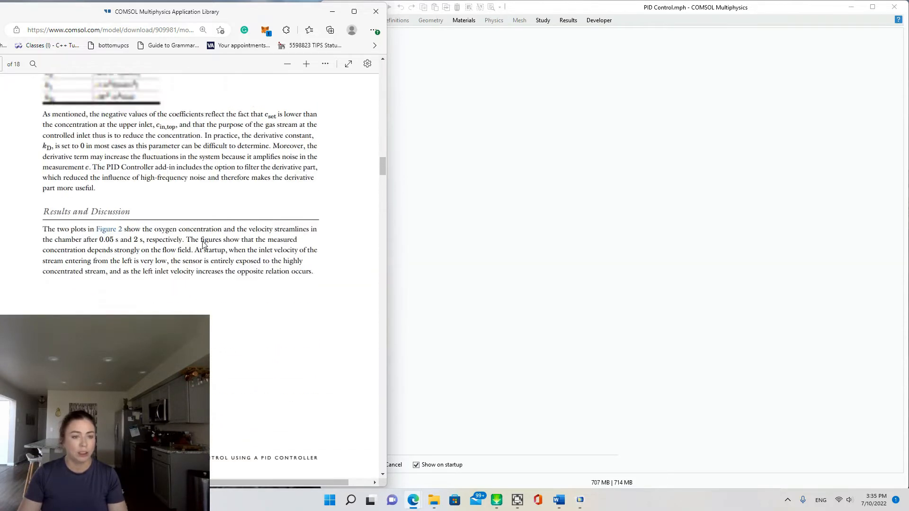
scroll(203, 242, up, 1)
scroll(204, 242, up, 4)
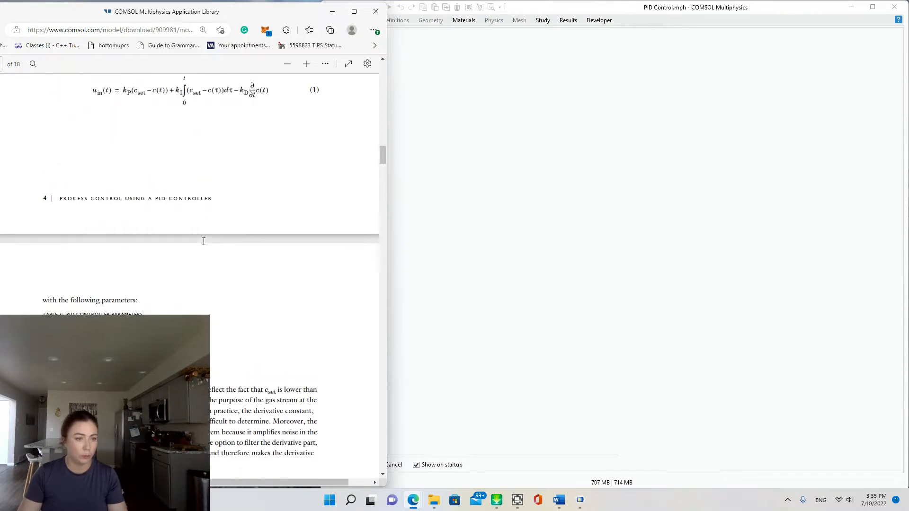
middle_click(203, 242)
scroll(203, 242, up, 9)
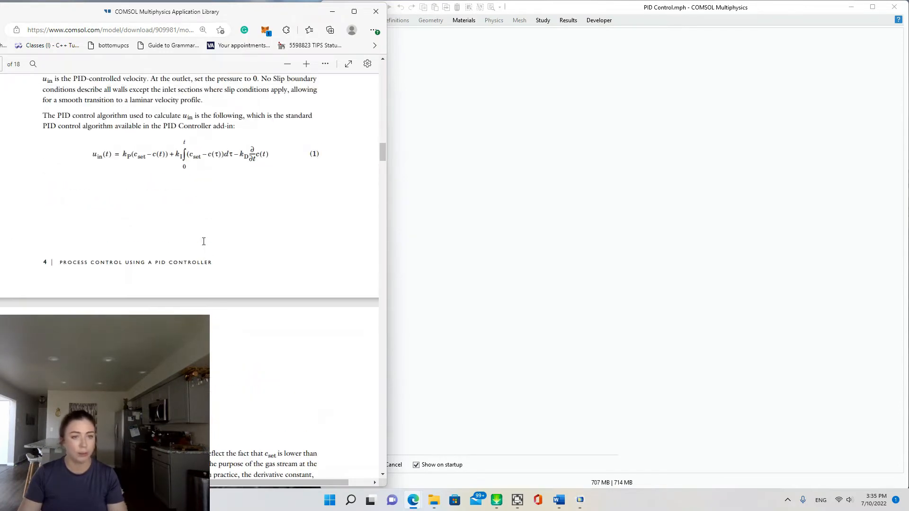
scroll(204, 241, up, 9)
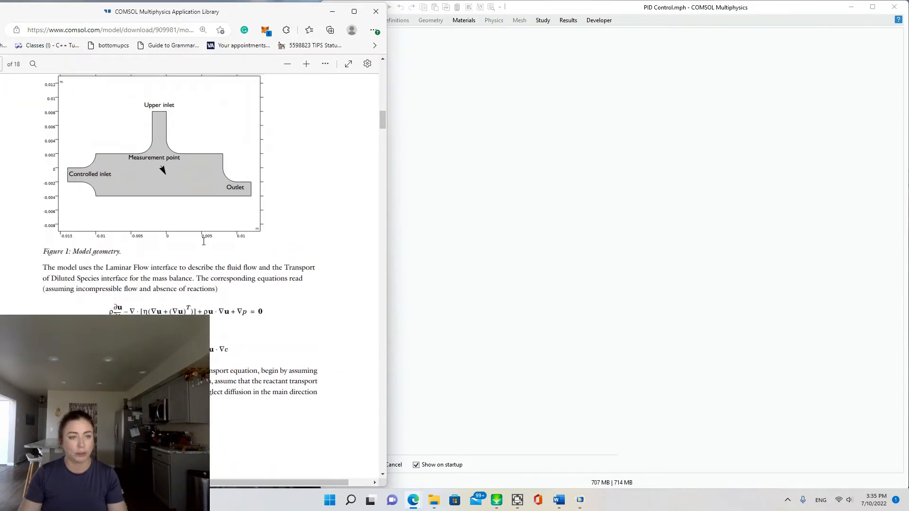
middle_click(203, 241)
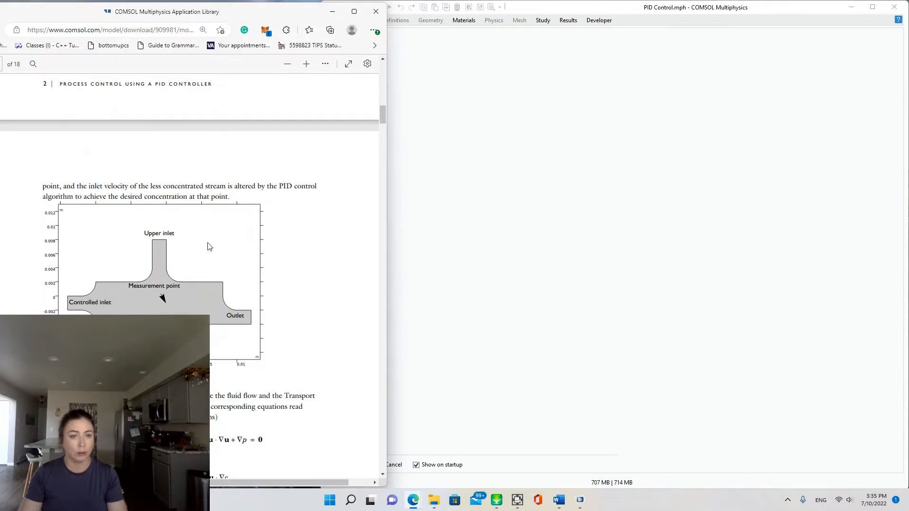
scroll(209, 243, up, 6)
scroll(219, 258, up, 3)
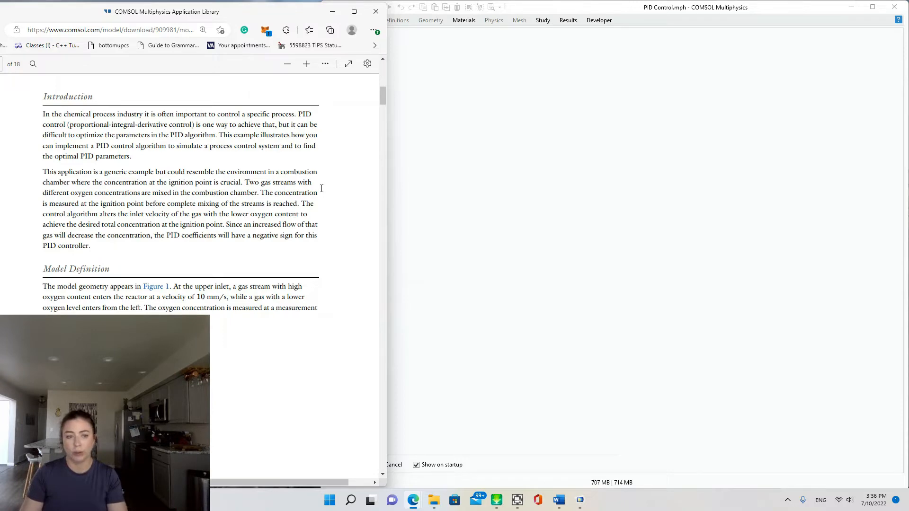
Find the Model Wizard instructions in the tutorial's Modeling Instructions section.
scroll(321, 189, down, 10)
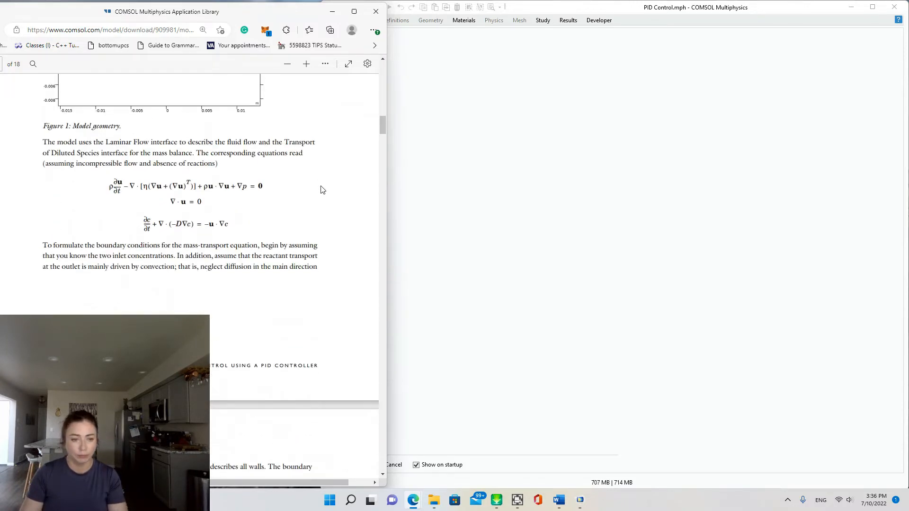
scroll(322, 189, down, 10)
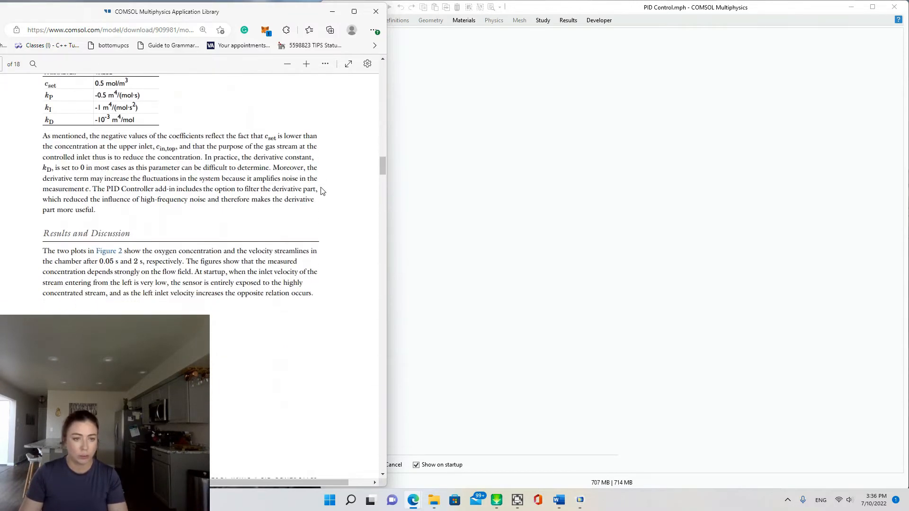
scroll(321, 190, down, 10)
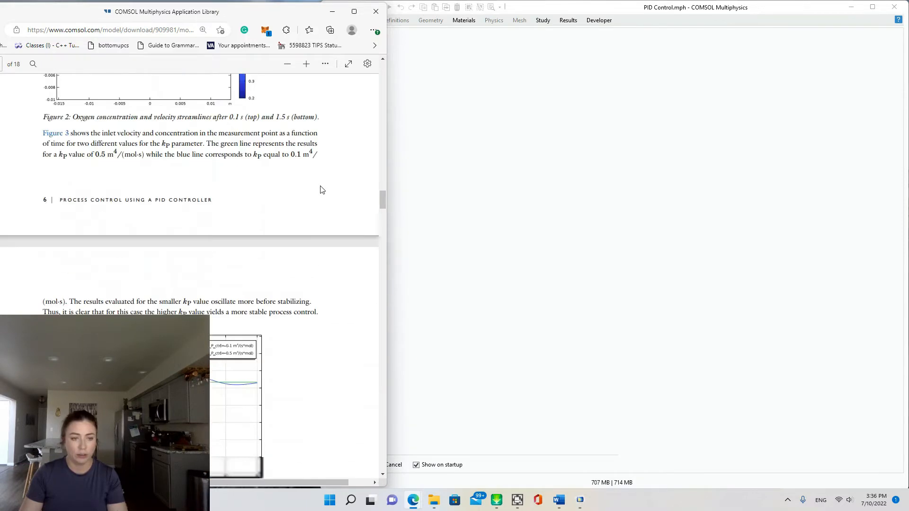
scroll(321, 190, down, 10)
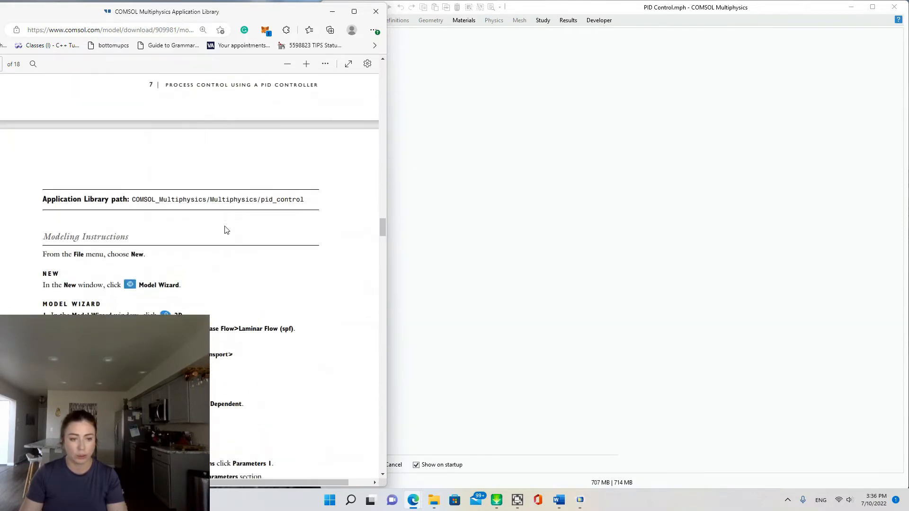
scroll(236, 244, down, 1)
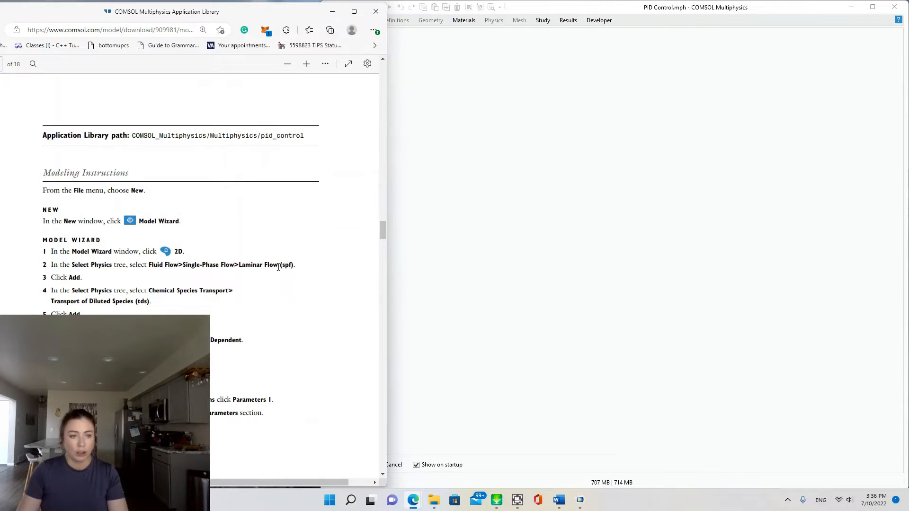
mouse_move(380, 233)
mouse_down()
mouse_move(381, 251)
mouse_move(380, 237)
mouse_up()
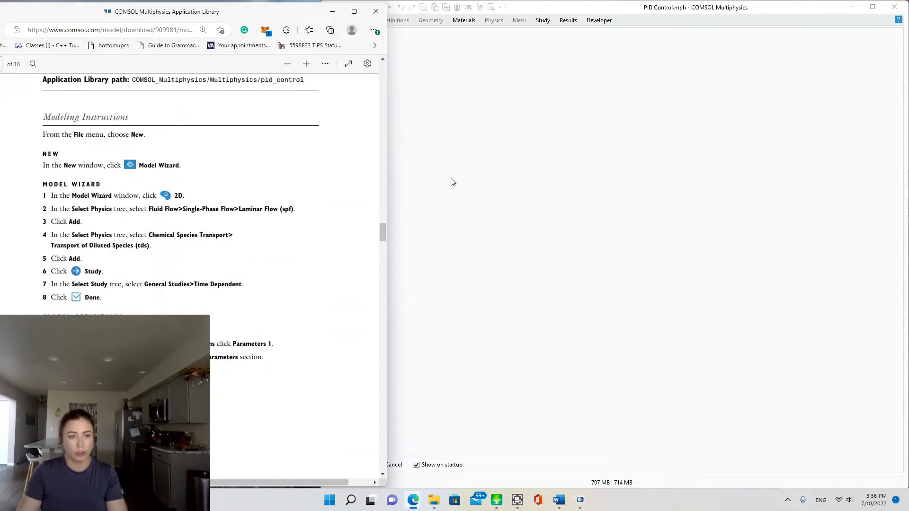
Switch to COMSOL Multiphysics, start a new model with the Model Wizard and choose the 2D space dimension.
click(452, 181)
click(355, 77)
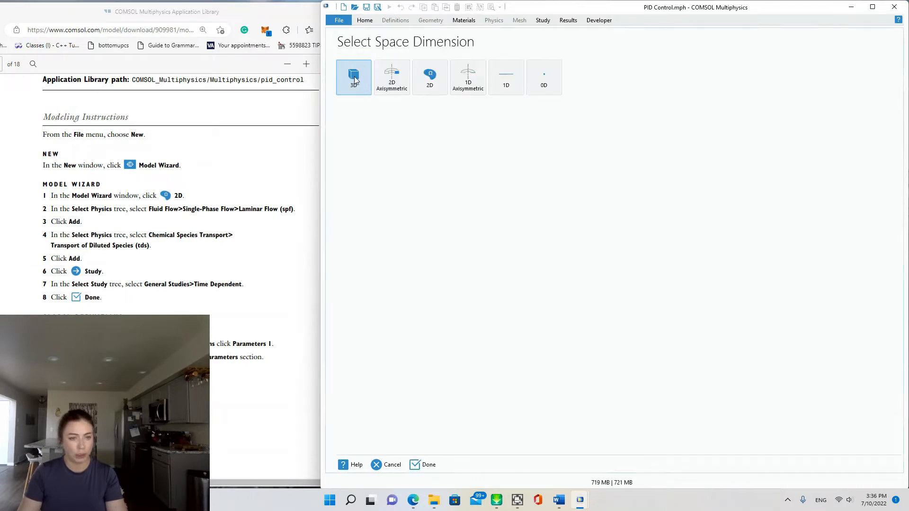
click(432, 79)
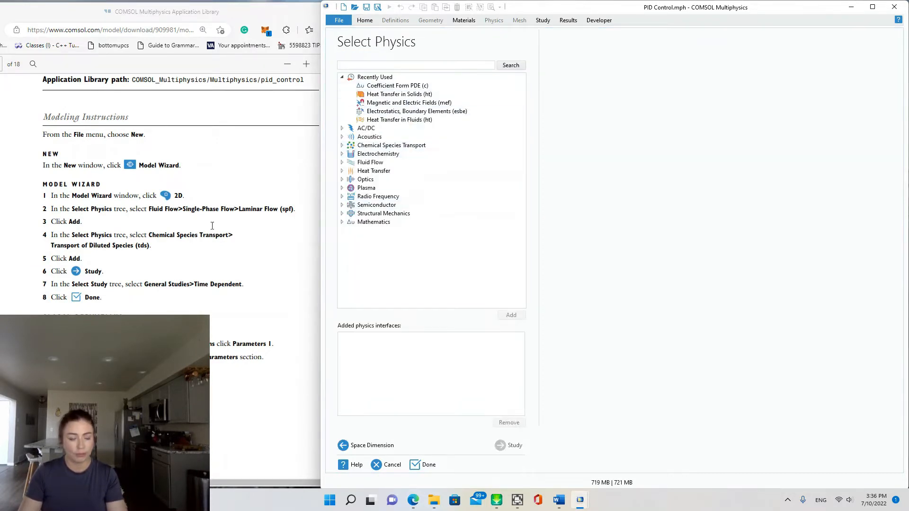
Add the Laminar Flow (spf) interface from the Single-Phase Flow group under Fluid Flow.
click(341, 162)
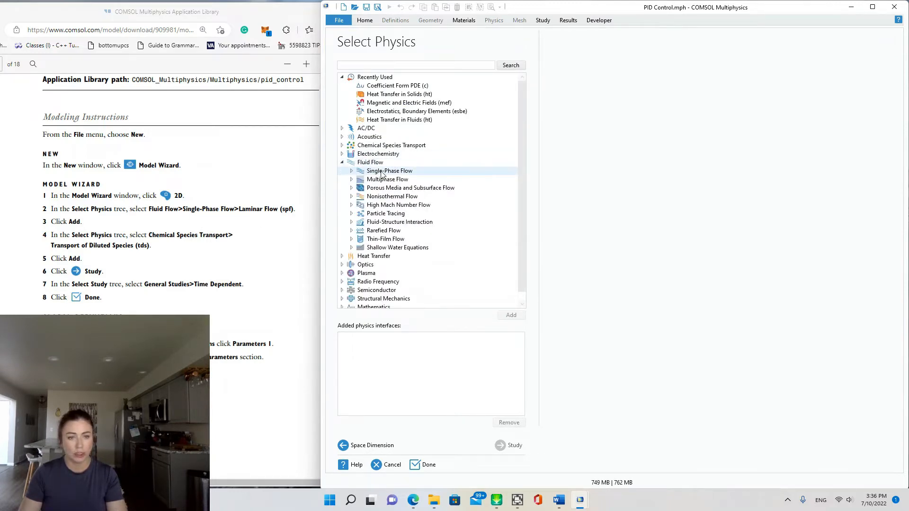
click(351, 171)
click(381, 188)
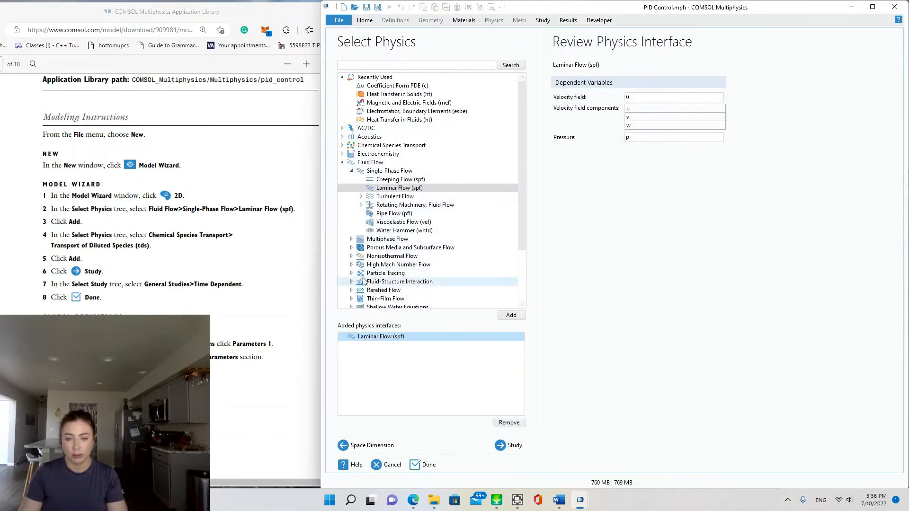
Add the Transport of Diluted Species (tds) interface from Chemical Species Transport as the second physics interface.
click(342, 162)
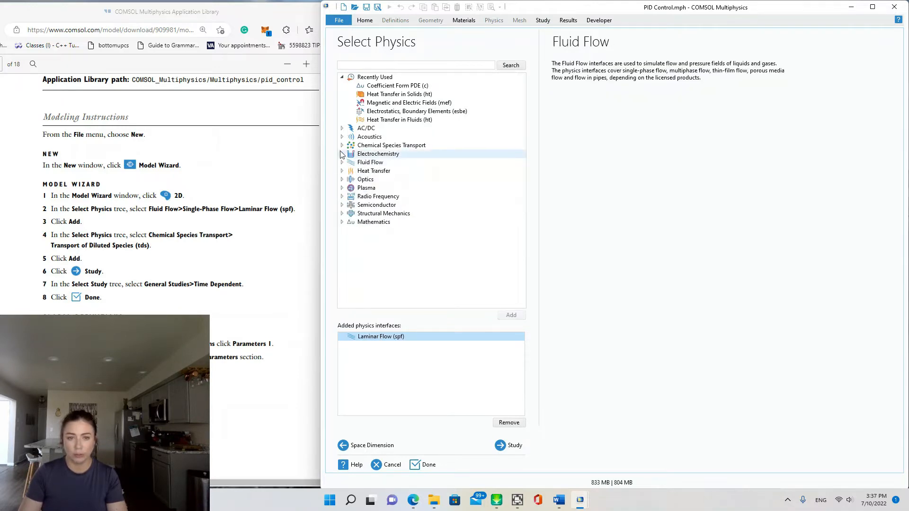
click(341, 145)
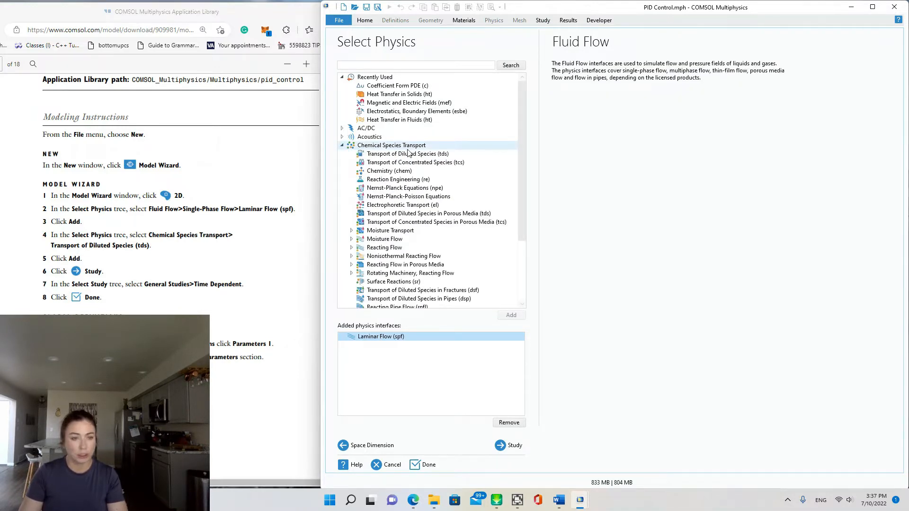
click(430, 154)
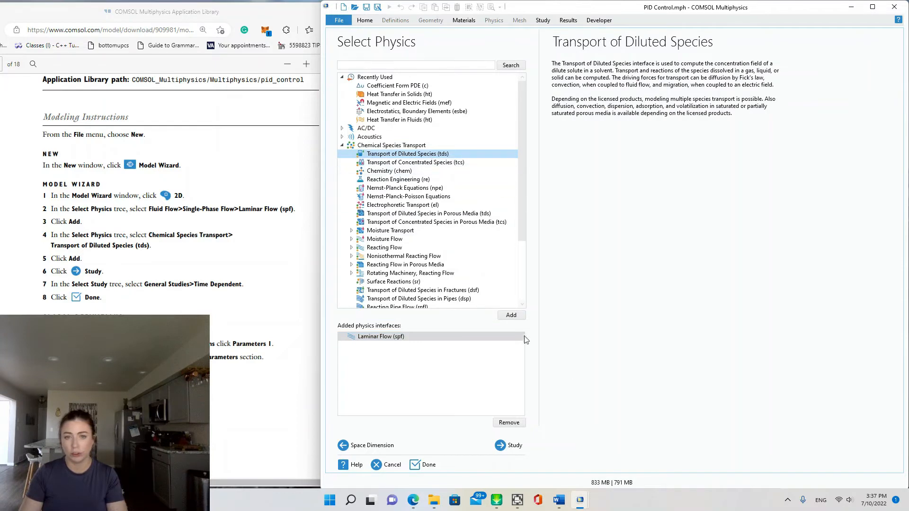
click(511, 315)
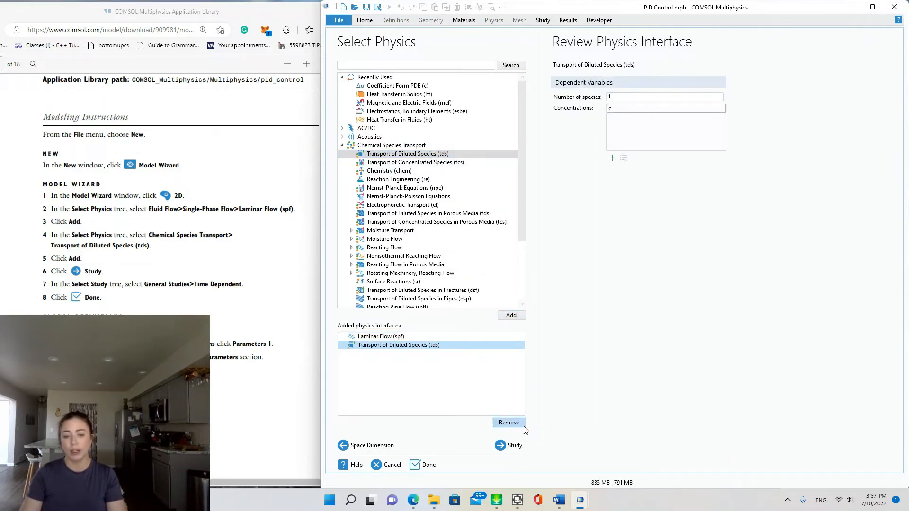
Choose a Time Dependent study from General Studies and finish the model setup.
click(515, 446)
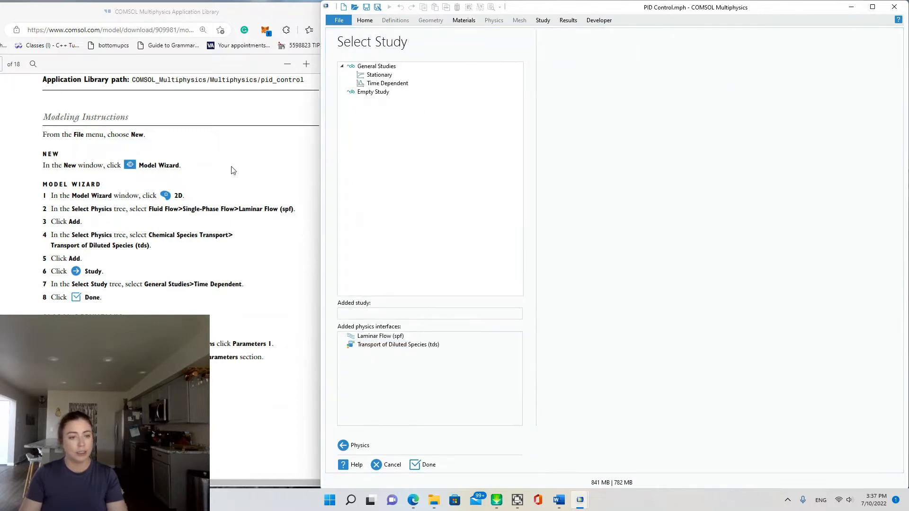
click(405, 84)
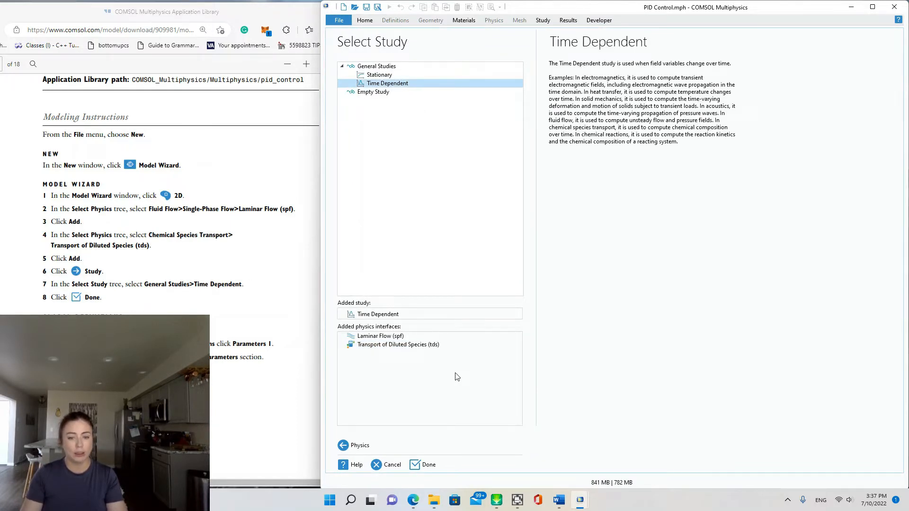
click(428, 466)
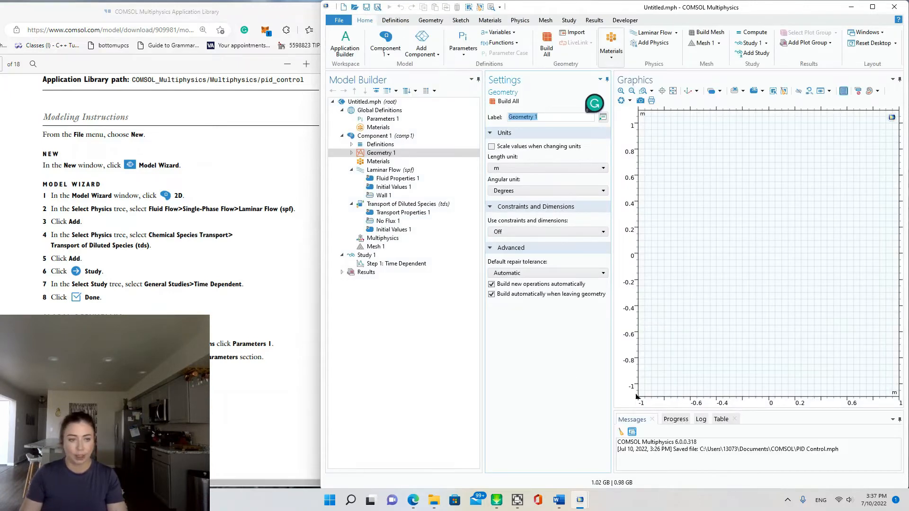
Open the global Parameters 1 node and find the parameter table in the PDF instructions.
scroll(164, 138, down, 5)
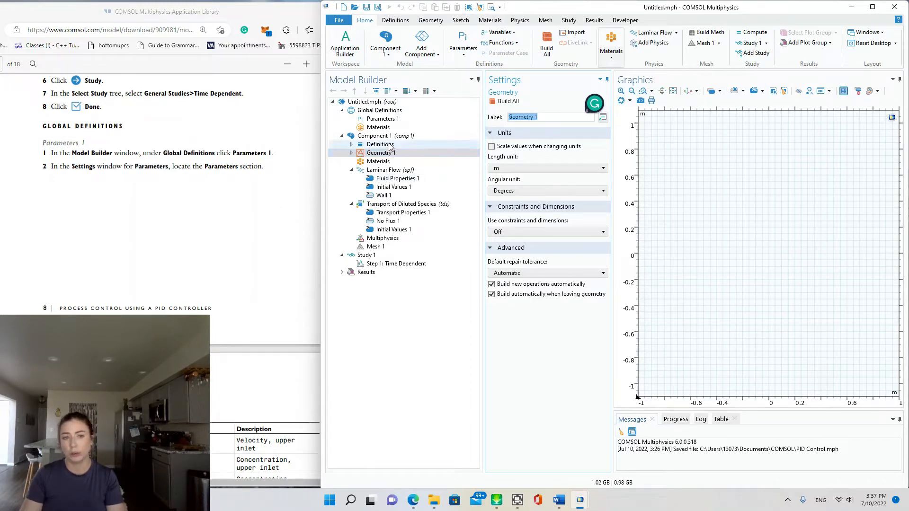
click(395, 122)
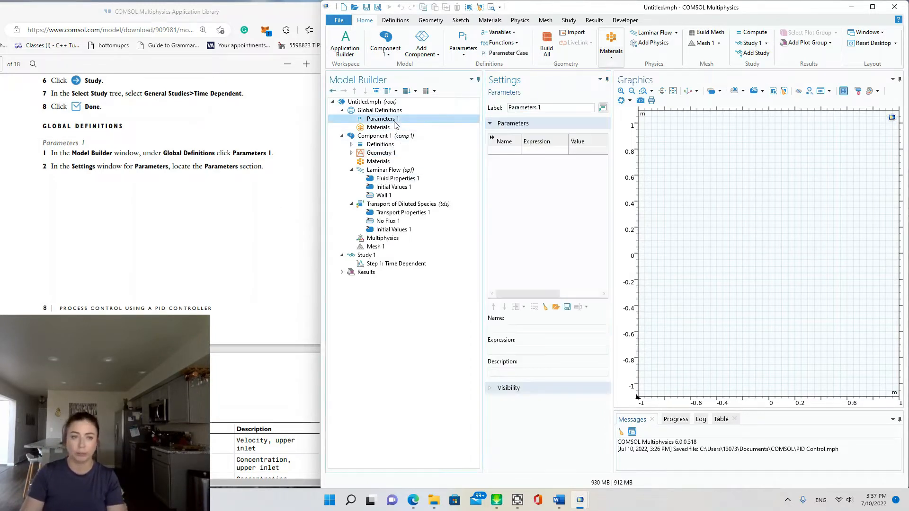
scroll(158, 223, down, 4)
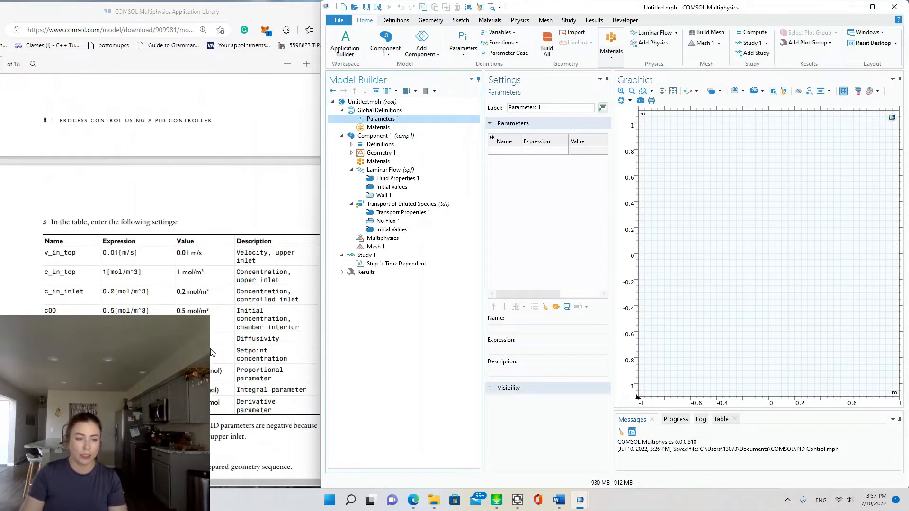
scroll(224, 245, down, 3)
scroll(223, 245, up, 2)
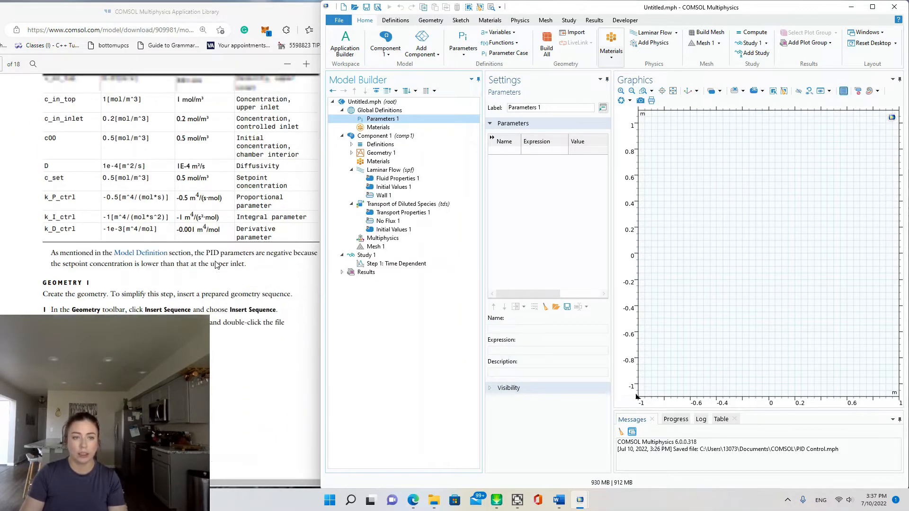
click(255, 377)
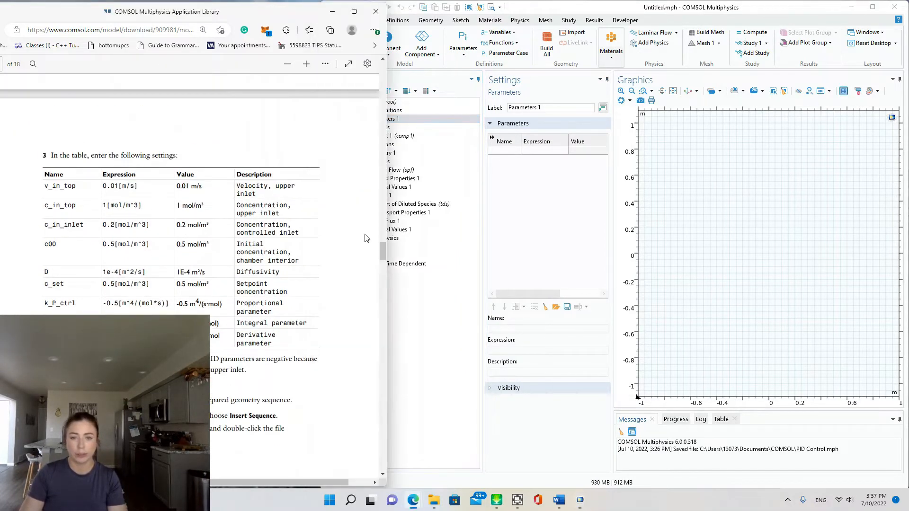
Add the parameter v_in_top with expression 0.01 [m/s] and description "velocity, upper inlet".
click(509, 151)
click(508, 151)
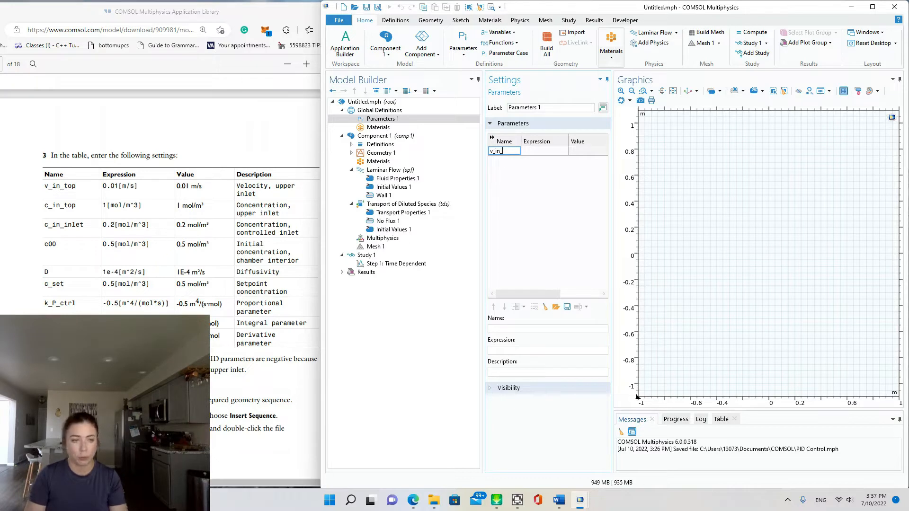
key(Tab)
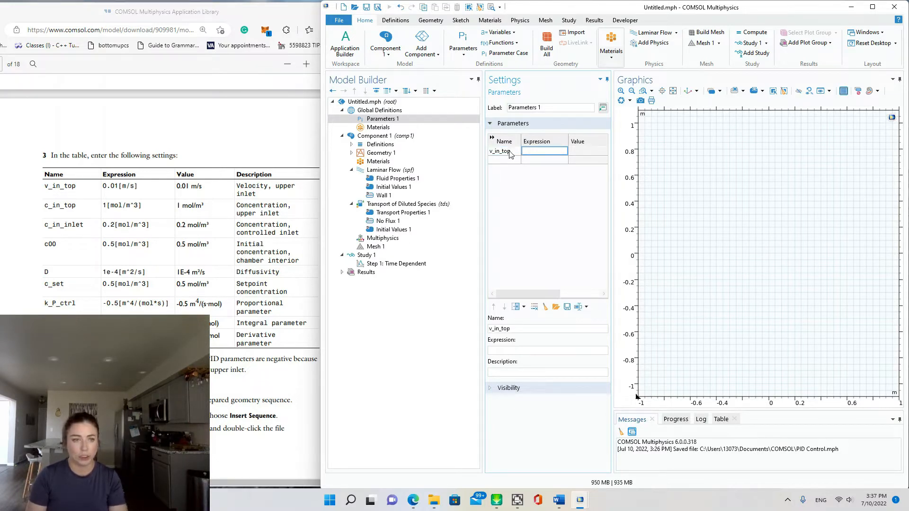
text(0.0)
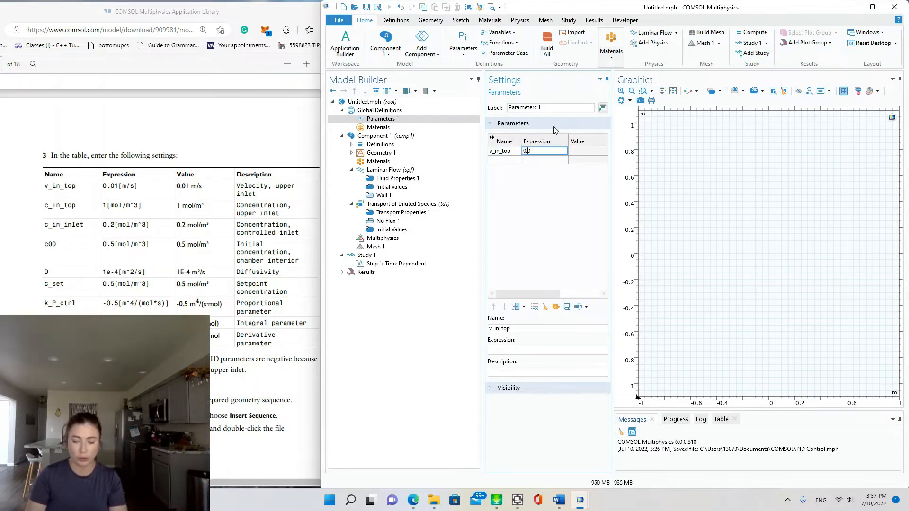
text(1 [m/s])
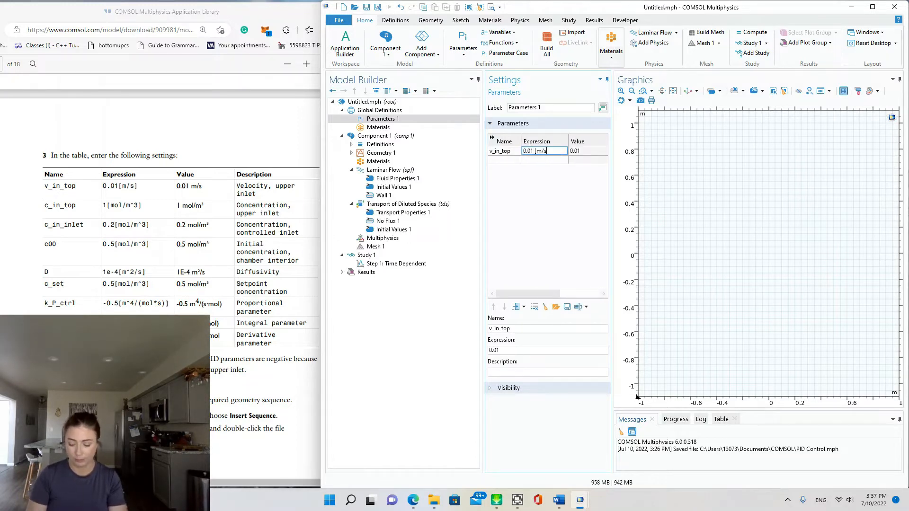
key(Tab)
text(velocity, upper inlet)
key(Tab)
Add the parameter c_in_top with expression 1 [mol/m^3] and description "concentration, upper inlet".
text(c_in_top)
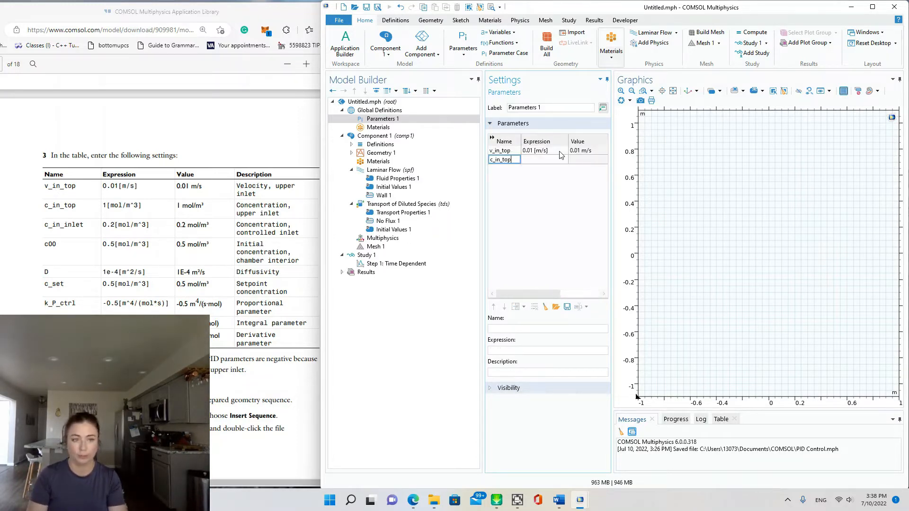
key(Tab)
text(1[mol/m^3])
key(Tab)
text(concentration, upper inlet)
key(Tab)
Add the parameter c_in_inlet with expression 0.2[mol/m^3] and description "concentration, controlled inlet".
text(c_in_inlet)
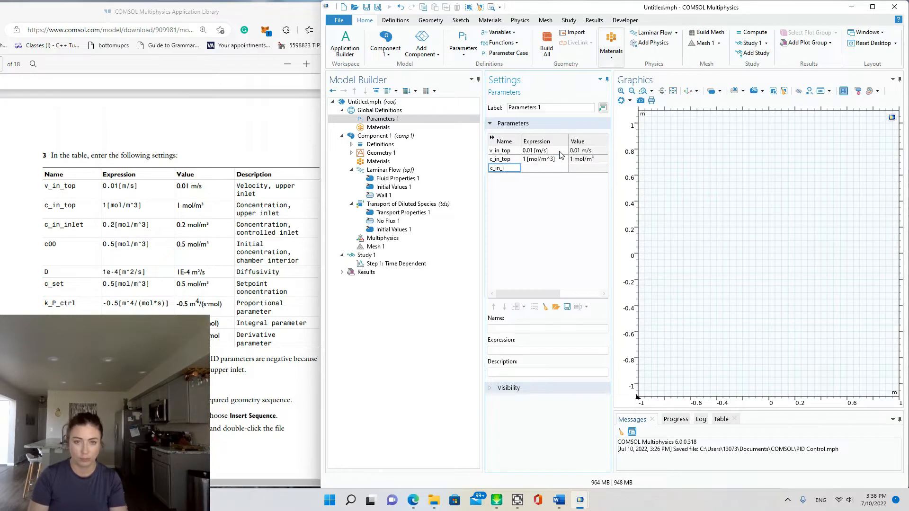
key(Tab)
text(0.2[mos/m^3])
key(Tab)
text(concentration, controlled inlet)
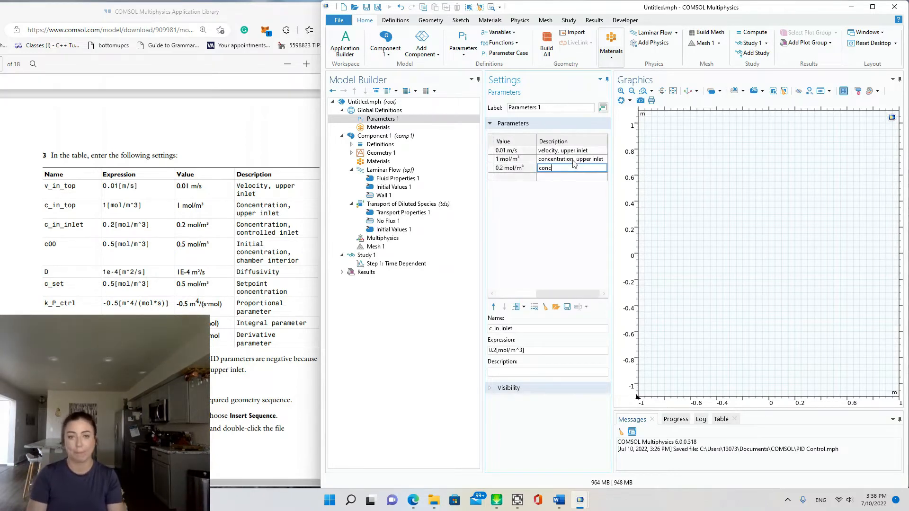
key(Tab)
Add the parameter c00 with expression 0.5[mol/m^3] and description "initial concentration, chamber interior".
text(c00)
key(Tab)
text(0.5[mol/m^)
text(3])
key(Tab)
text(initial concentration, chamber interior)
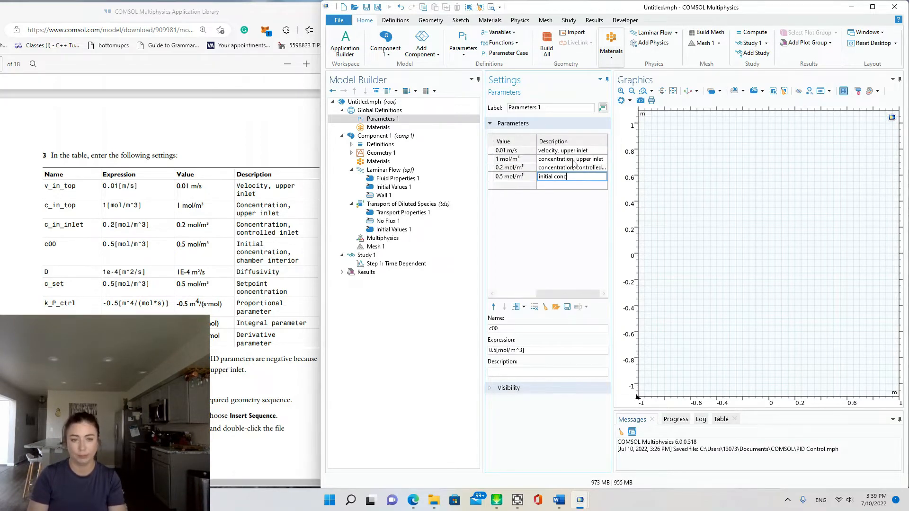
key(Tab)
Add the parameter D with expression 1e-4[m^2/s] and description "diffusivity".
text(D)
key(Tab)
text(1e-4[m^2/s)
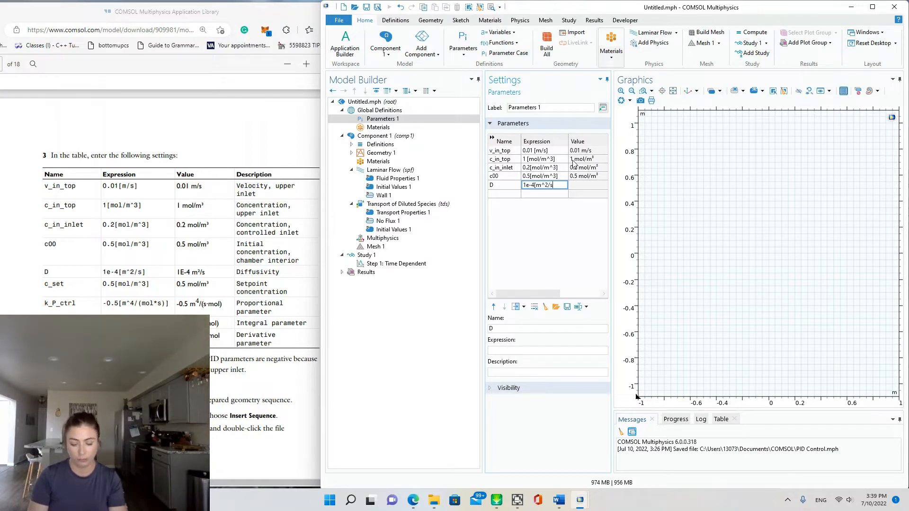
text(])
key(Tab)
text(diffusivity)
key(Tab)
Add the parameter c_set with expression 0.5[mol/m^3] and description "setpoint concentration".
text(c_set)
key(Tab)
text(0.5[mol/m^)
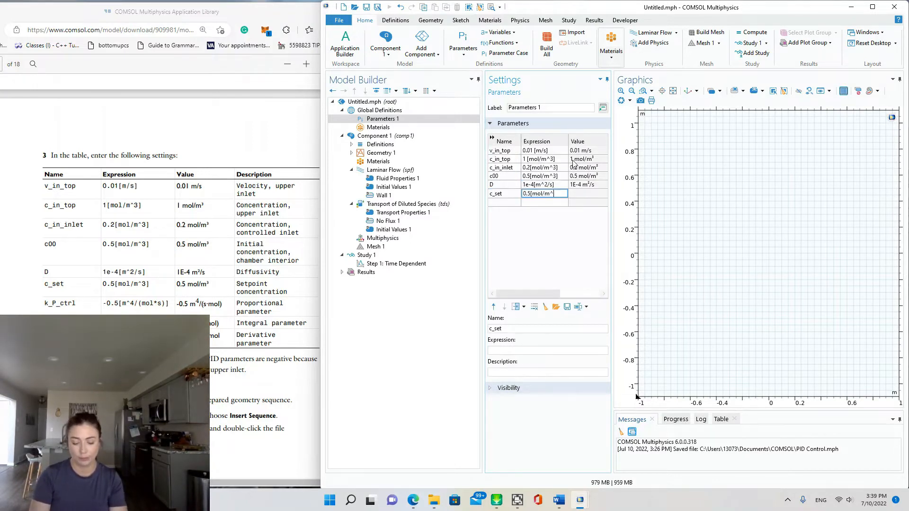
text(3])
key(Tab)
text(setpoint concentration)
key(Tab)
Add the parameter k_P_ctrl with expression -0.5[m^4/(mol*s)] and description "proportional parameter".
text(k_P_ctrl)
key(Tab)
text(-/5)
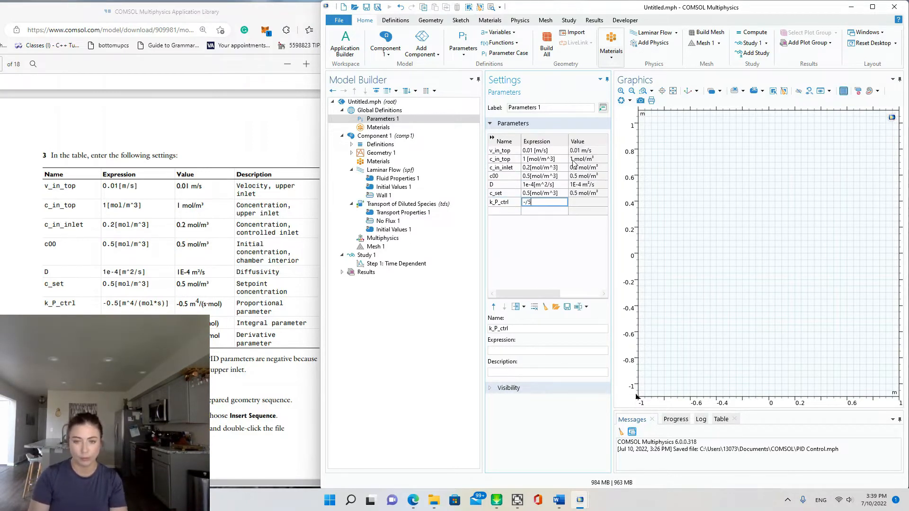
text([m^4/m)
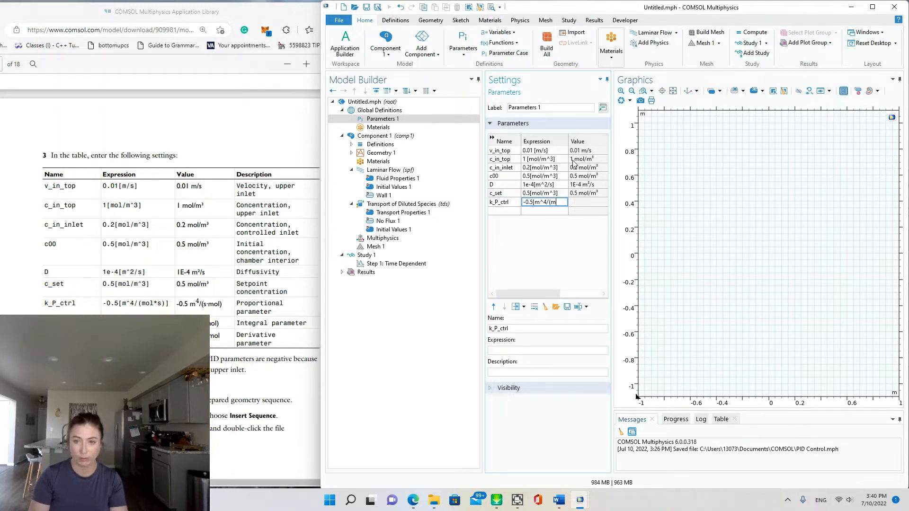
text(ol*s)])
key(Tab)
text(proportional parameter)
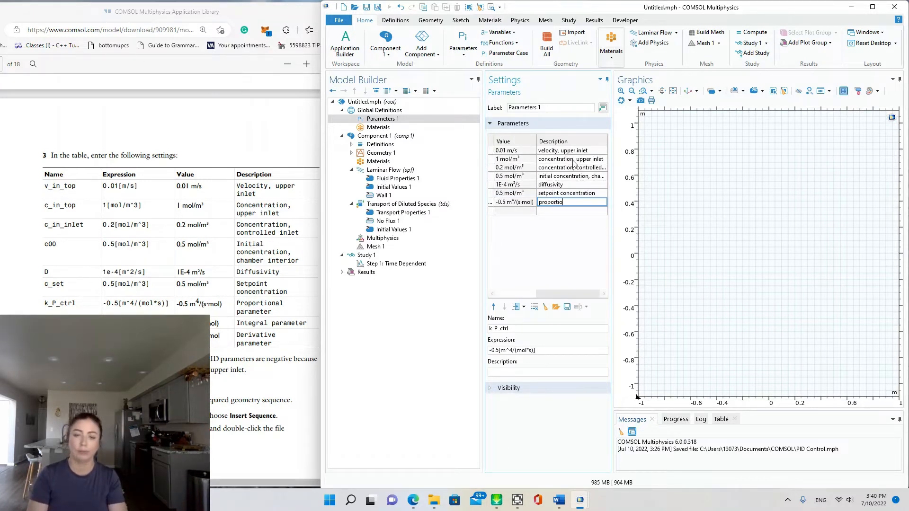
key(Tab)
Add the parameter k_I_ctrl with expression -1[m^4/(mol*s^2)] and description "integral parameter".
text(k_I_ctrl)
key(Tab)
text(-1[m^4)
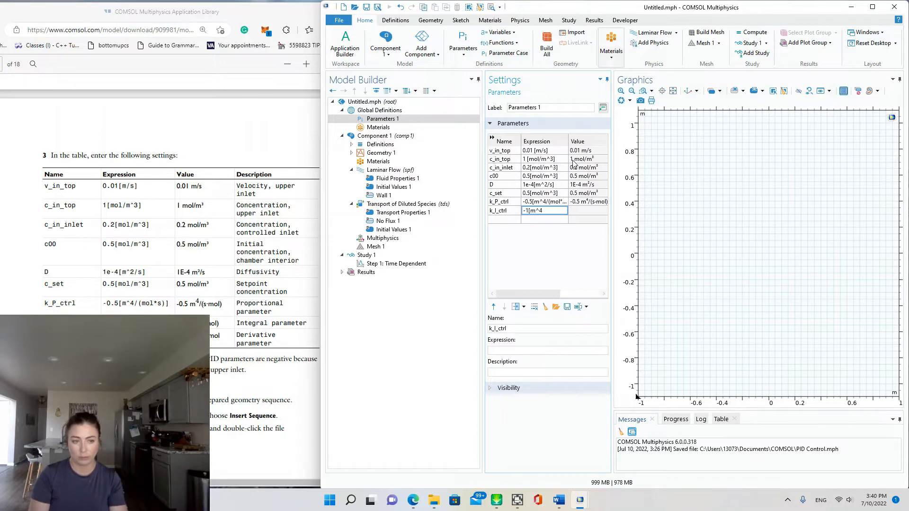
text(/(mol*s^2)])
key(Tab)
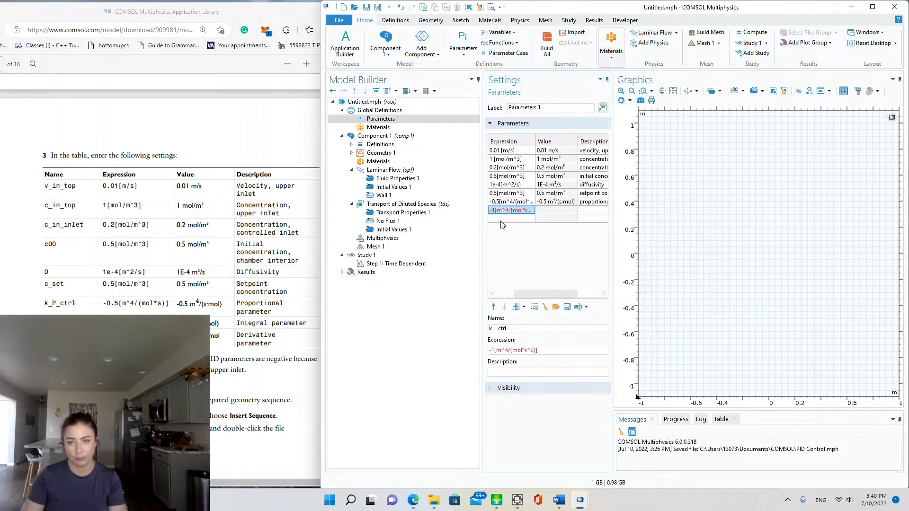
text(integral parameter)
key(Tab)
Add the parameter k_D_ctrl with expression -1e-3[m^4/mol] and description "derivative parameter".
text(k_D_ctgrl)
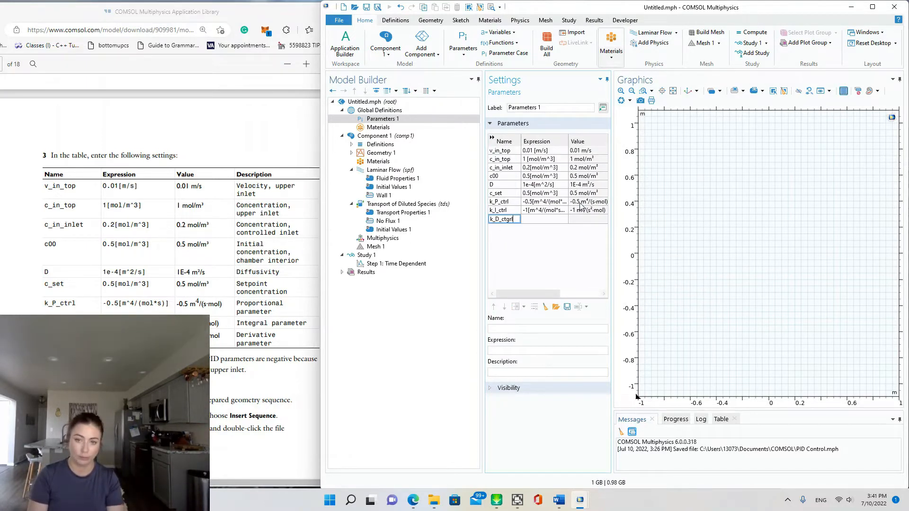
key(BackSpace)
key(BackSpace)
key(BackSpace)
text(rl)
key(Tab)
text(-1e-3[m^4/mol])
key(Tab)
text(derivative param)
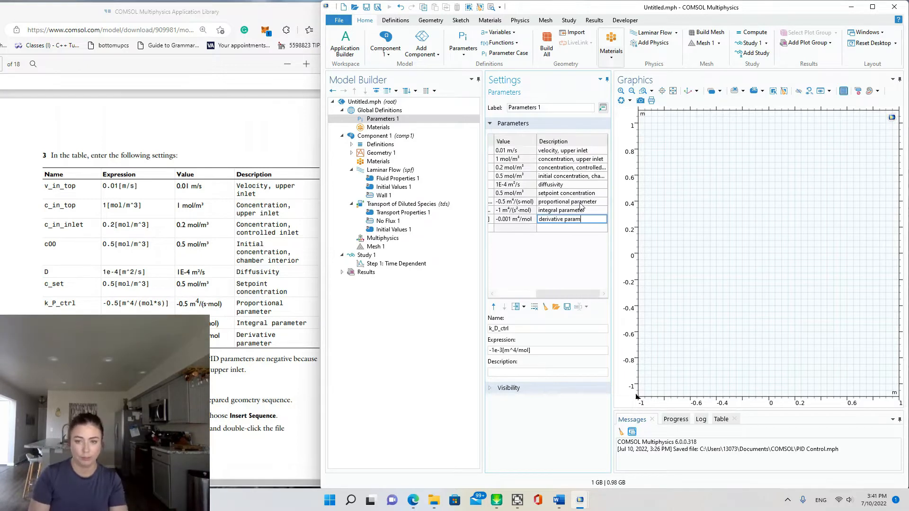
text(eter)
key(Tab)
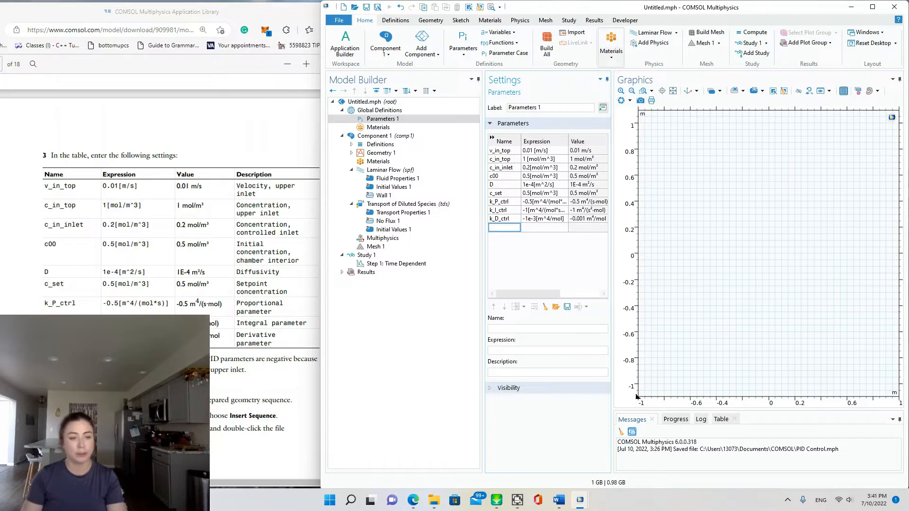
Insert the geometry sequence from pid_control_geom_sequence.mph into Geometry 1 and build all of it.
click(285, 374)
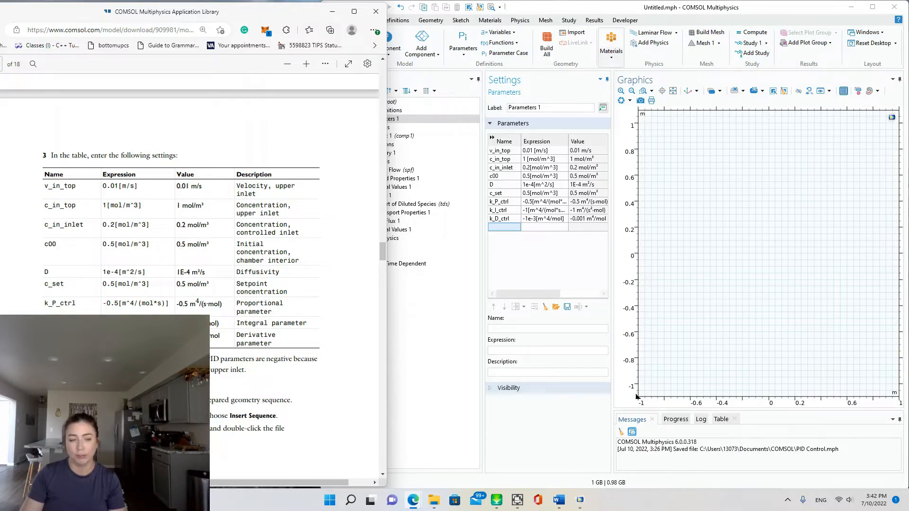
scroll(220, 174, down, 3)
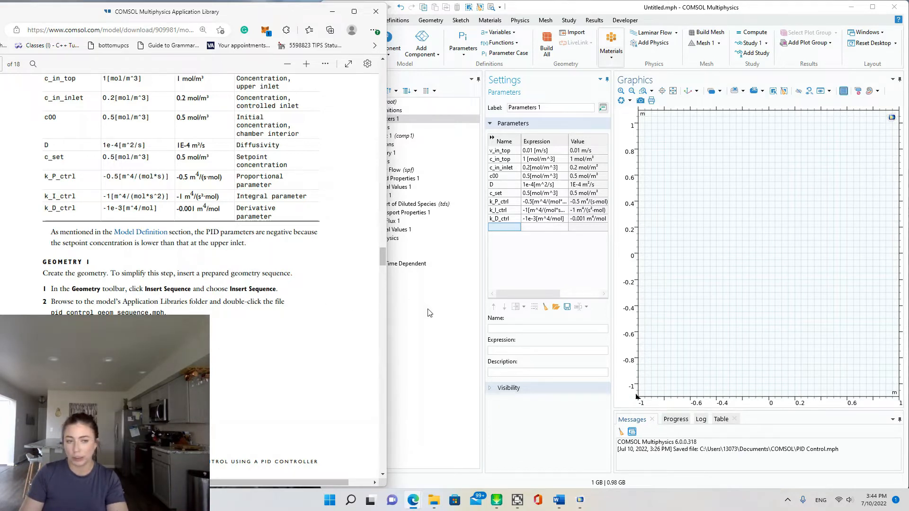
click(520, 263)
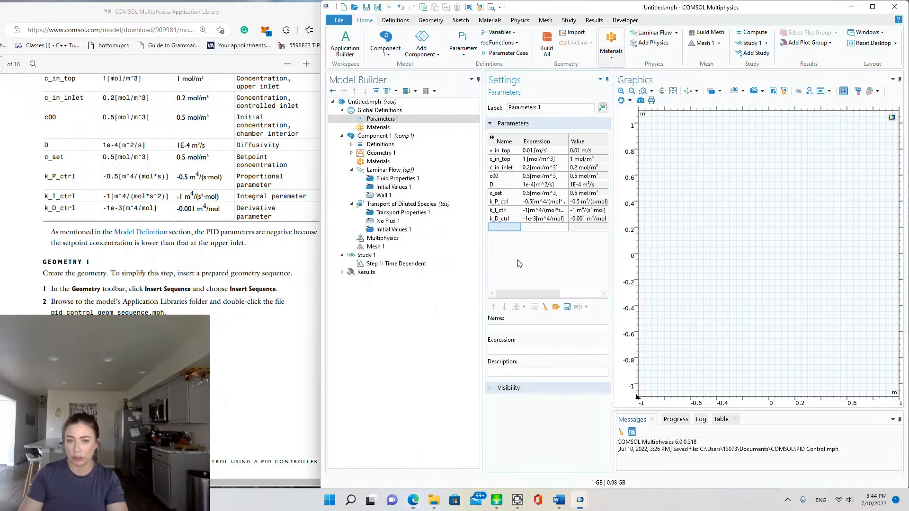
click(381, 152)
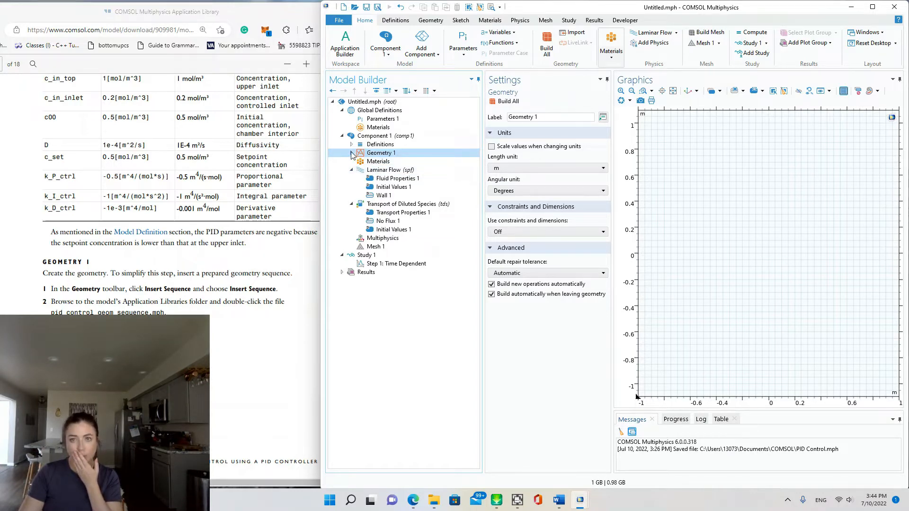
click(433, 20)
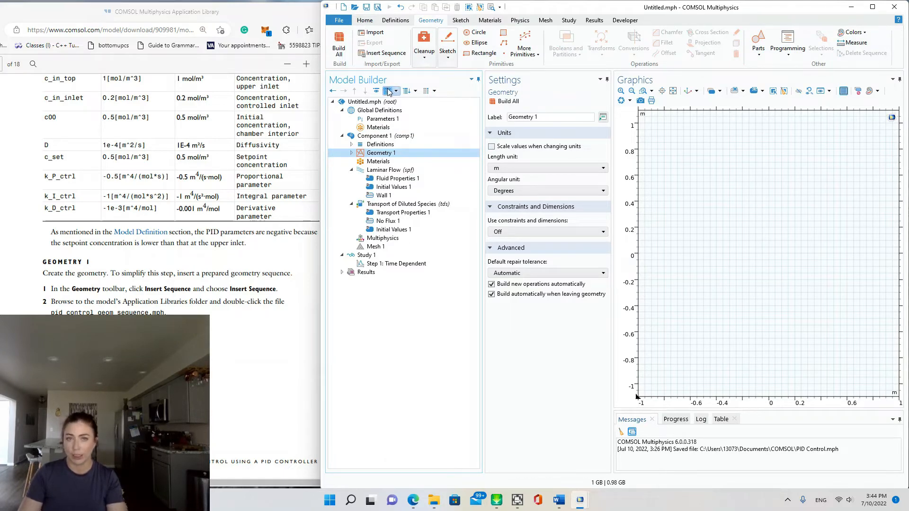
click(385, 53)
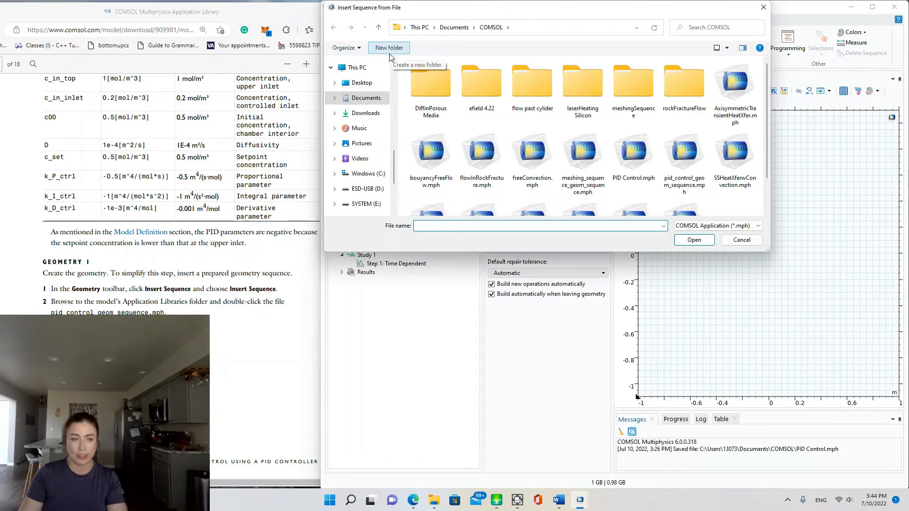
scroll(587, 137, down, 1)
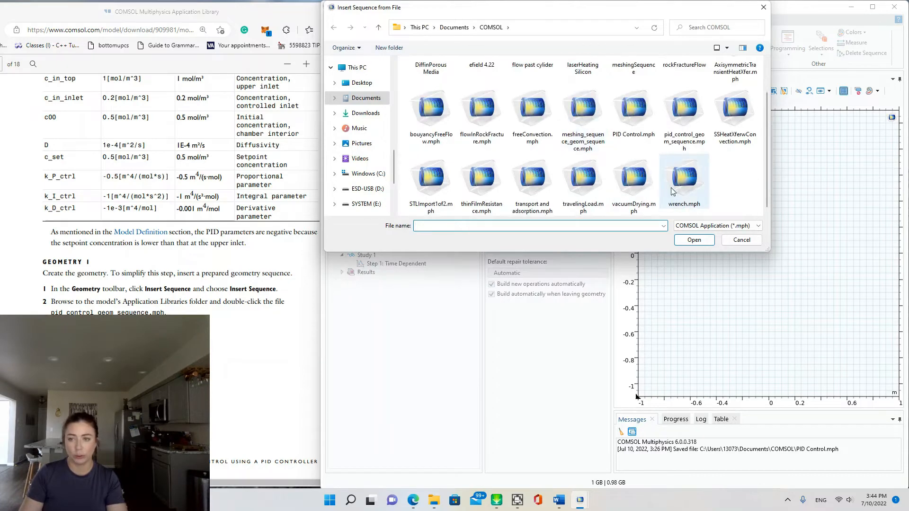
click(695, 118)
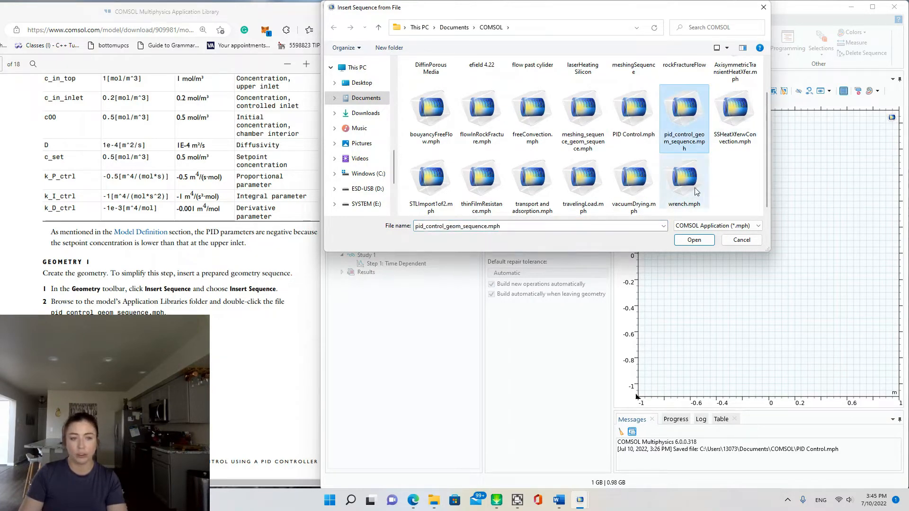
click(695, 241)
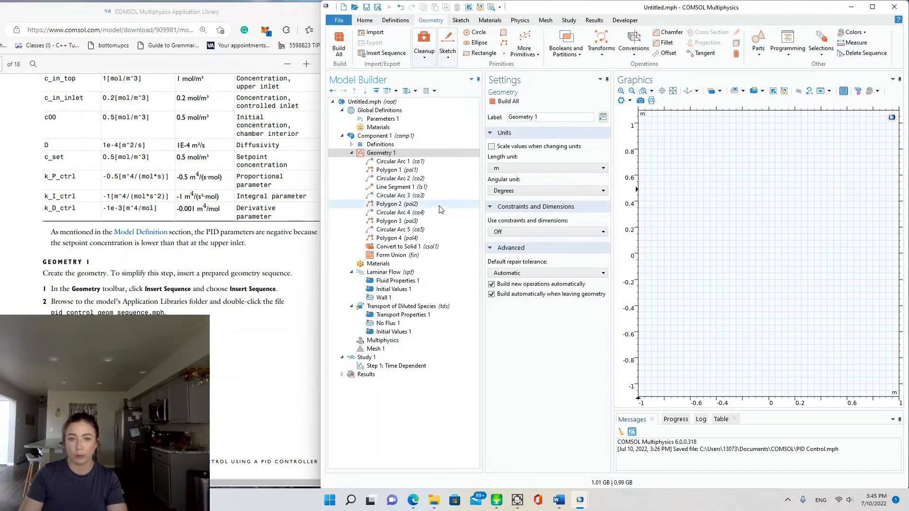
click(508, 101)
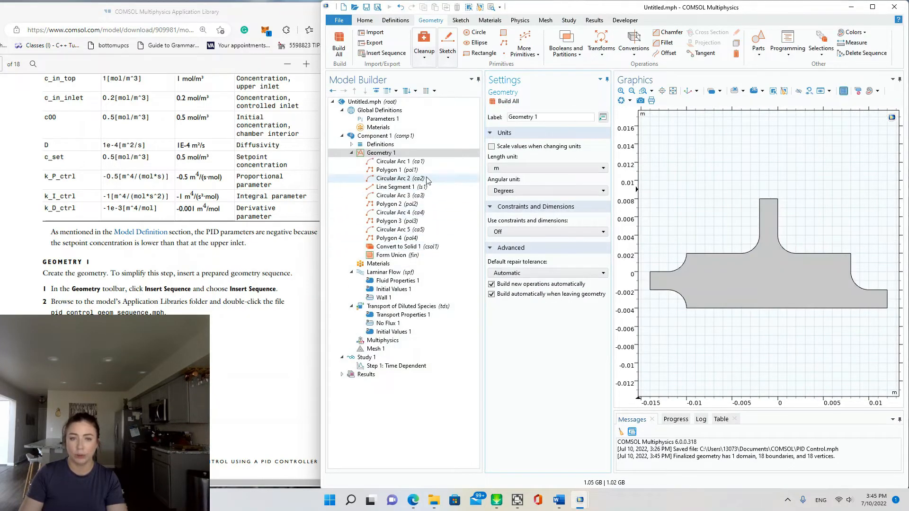
Review the settings of the inserted geometry features Circular Arc 1, Polygon 1 and Circular Arc 2.
click(398, 162)
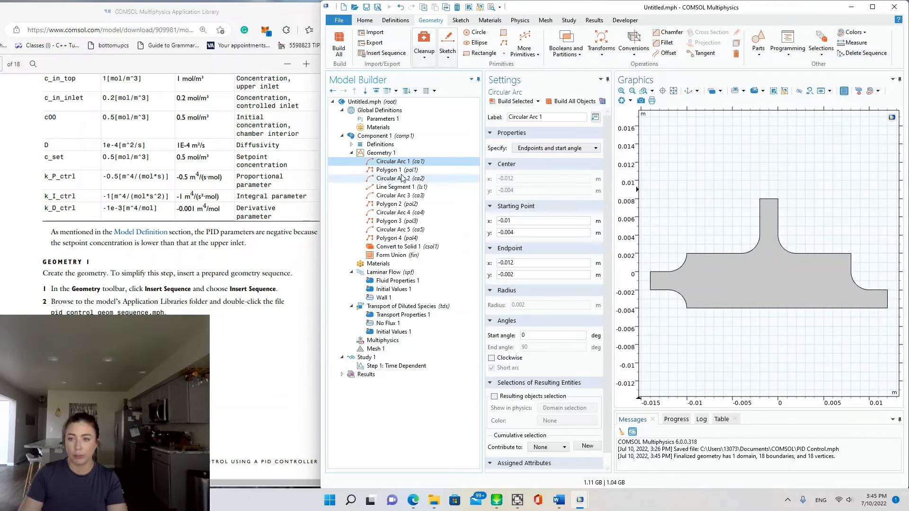
click(392, 170)
click(393, 179)
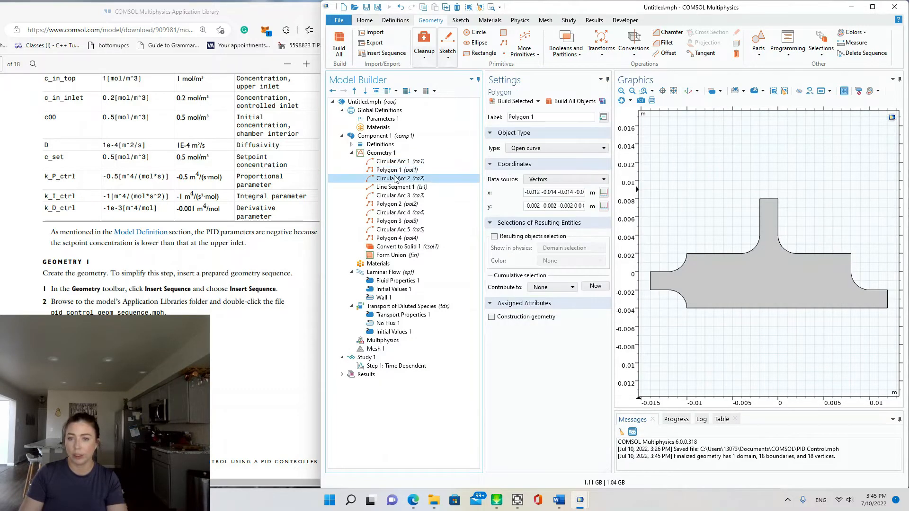
Review the settings of Line Segment 1 and Convert to Solid 1, and compare the built geometry with the figure in the PDF.
click(396, 188)
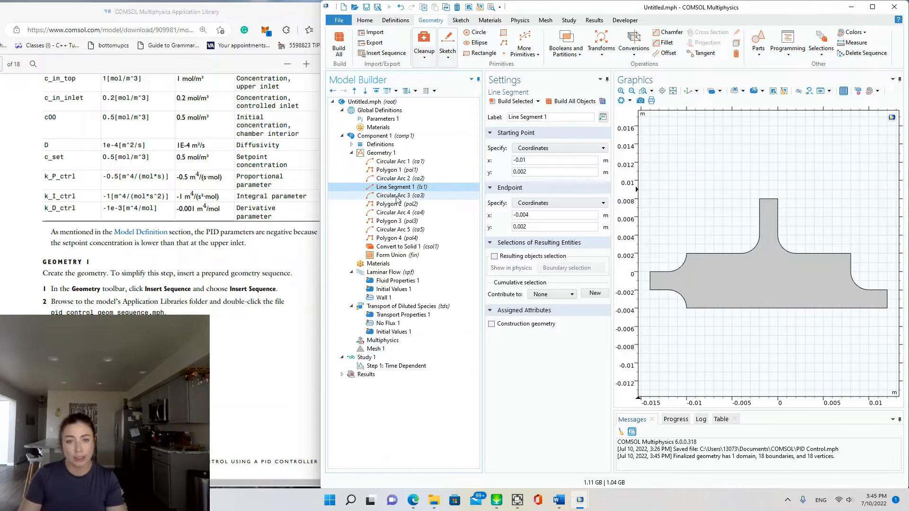
click(396, 247)
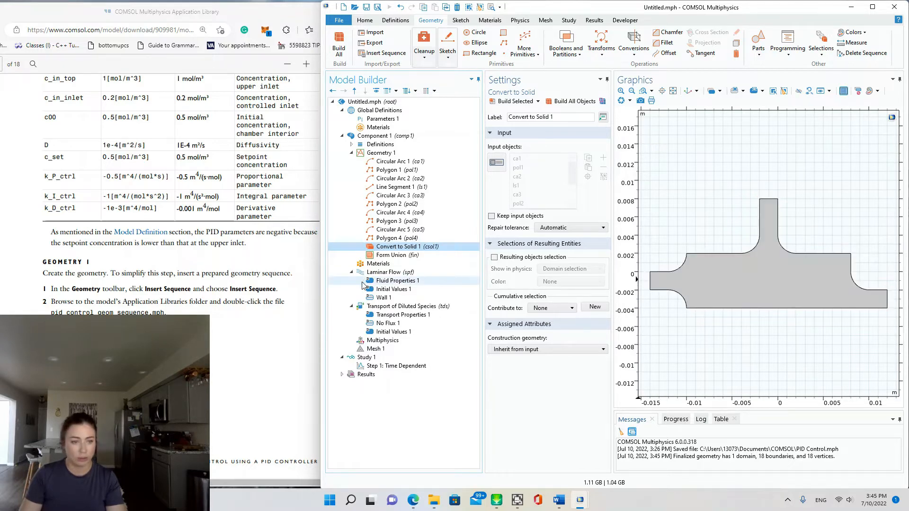
scroll(235, 338, down, 10)
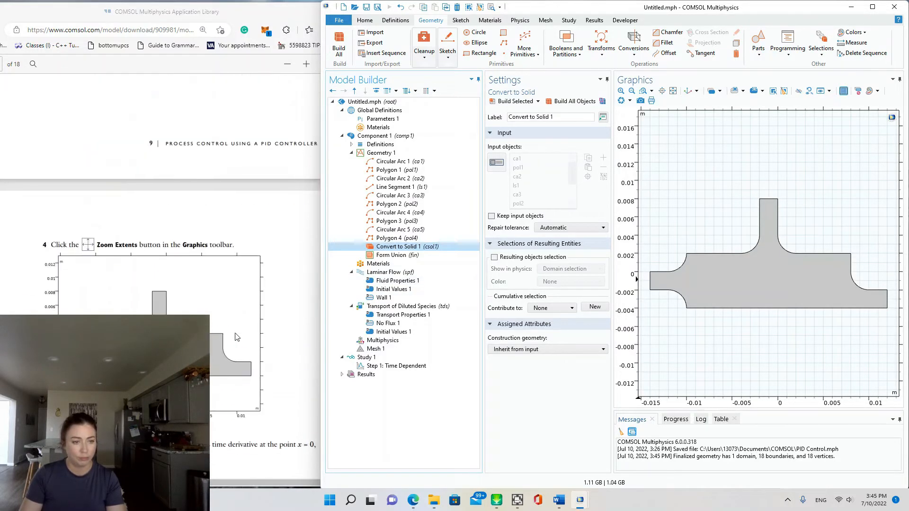
scroll(236, 337, down, 2)
scroll(236, 337, down, 4)
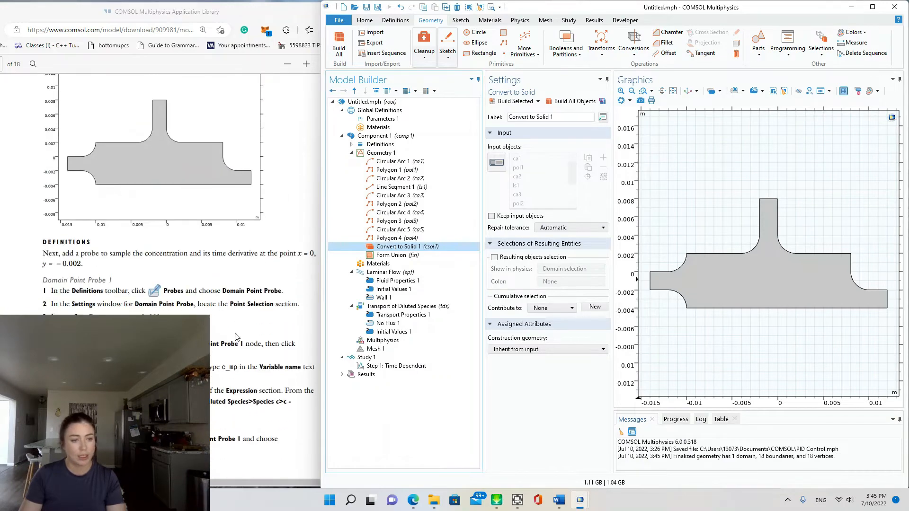
click(279, 235)
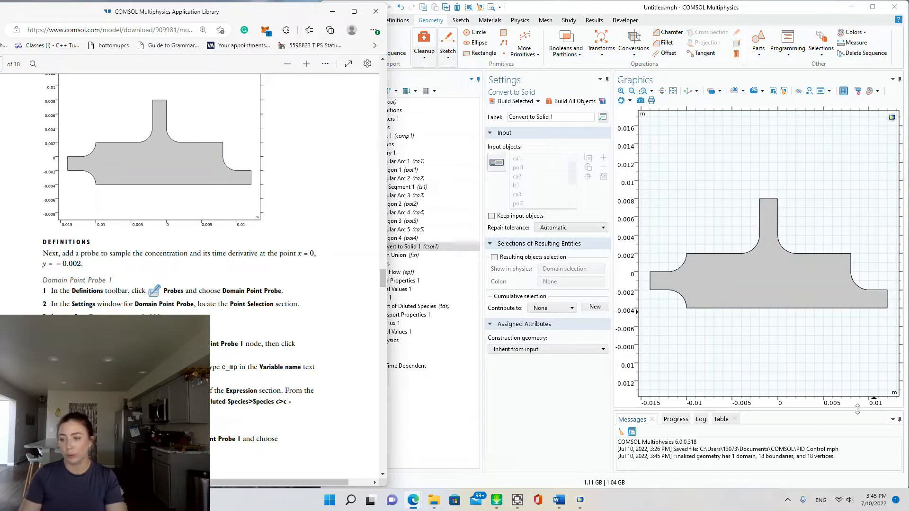
click(777, 283)
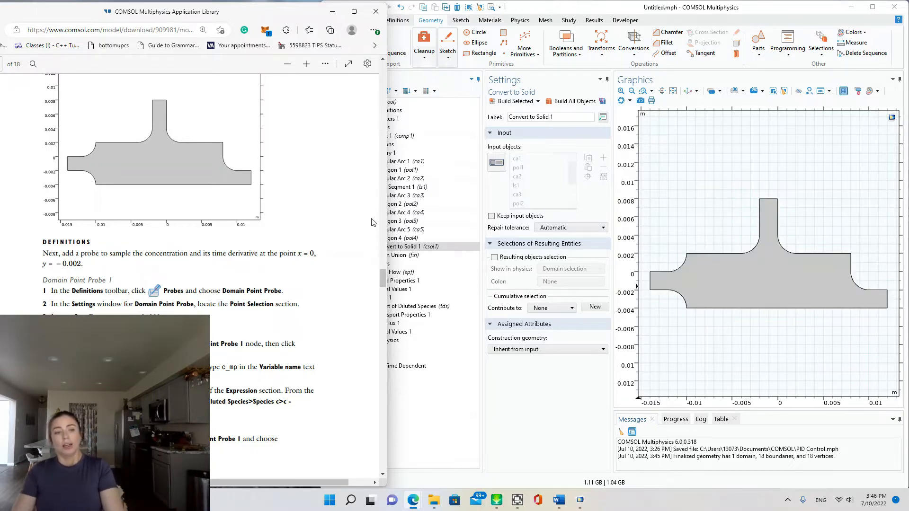
Add a Domain Point Probe to the component definitions and set its y coordinate to -0.002 m.
click(595, 10)
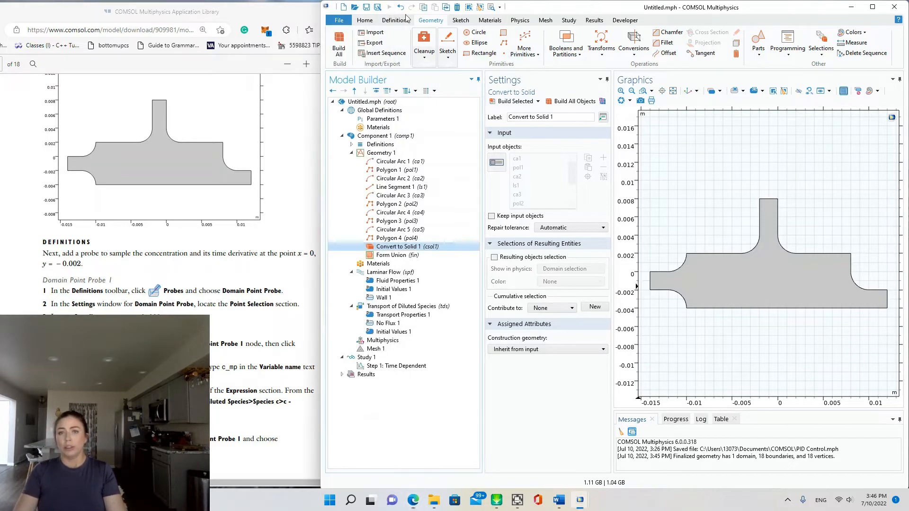
click(387, 21)
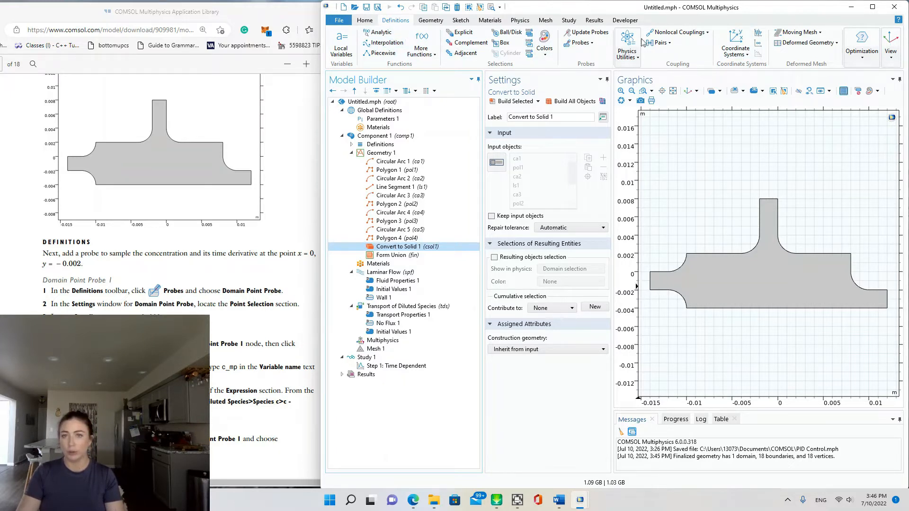
click(587, 43)
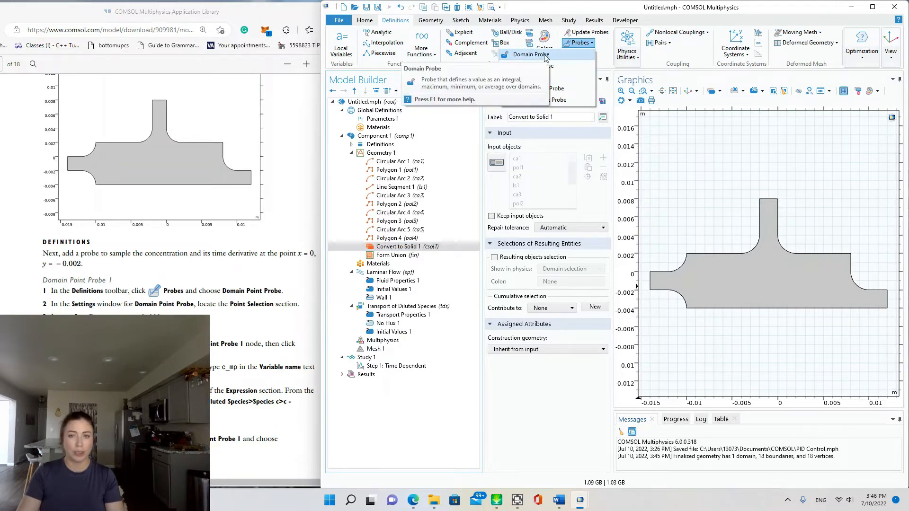
click(567, 93)
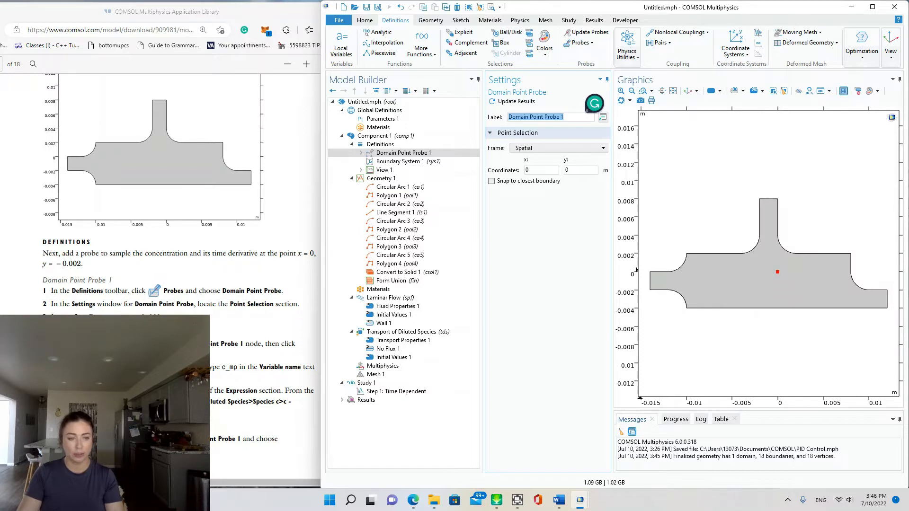
click(583, 171)
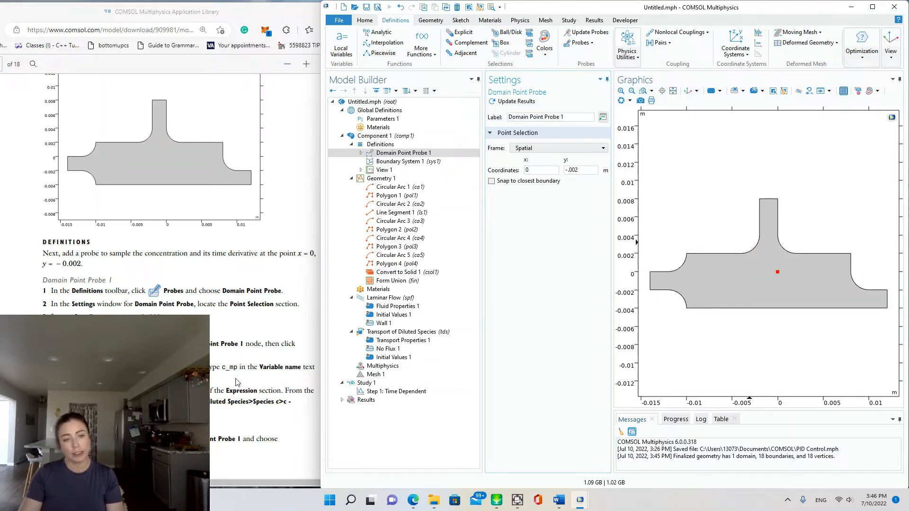
Set the variable name of Point Probe Expression 1 under Domain Point Probe 1 to c_mp.
click(361, 152)
click(402, 162)
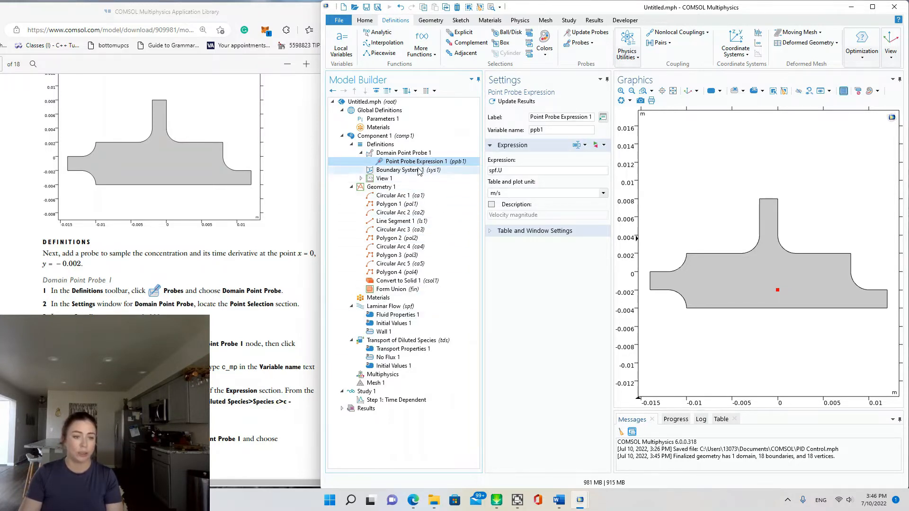
key(alt+Tab)
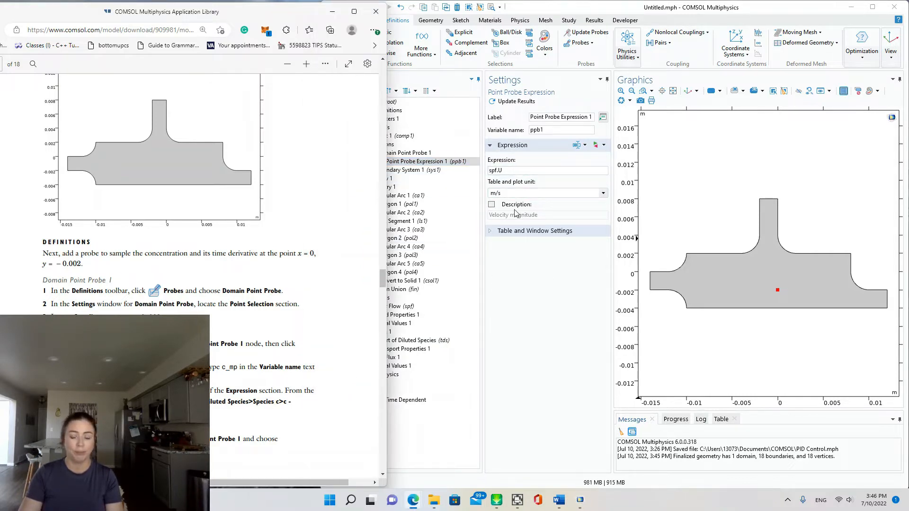
click(515, 130)
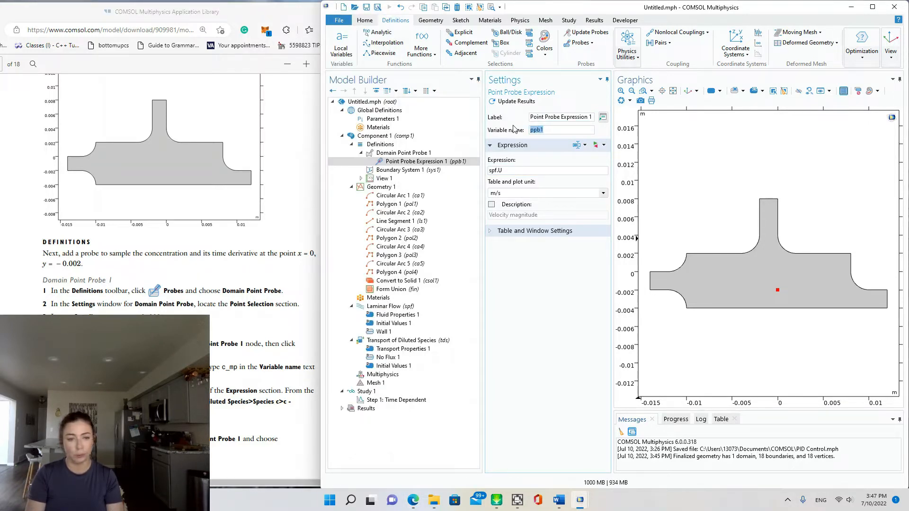
text(c_mp)
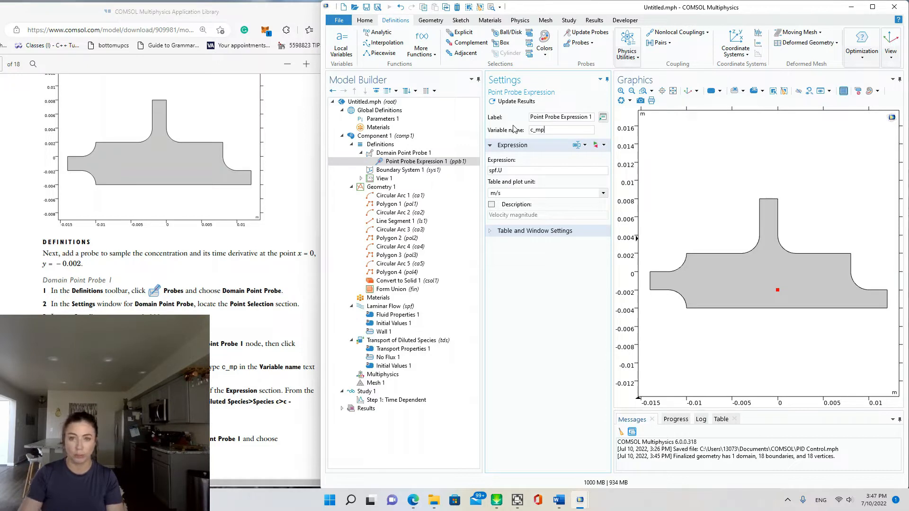
click(267, 383)
click(586, 317)
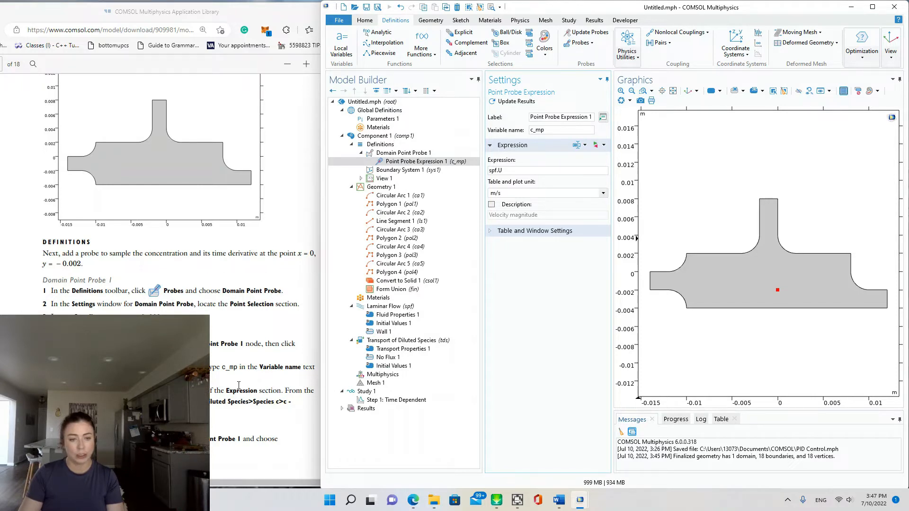
Replace the expression of Point Probe Expression 1 with c - Concentration from Species c of Transport of Diluted Species.
click(596, 146)
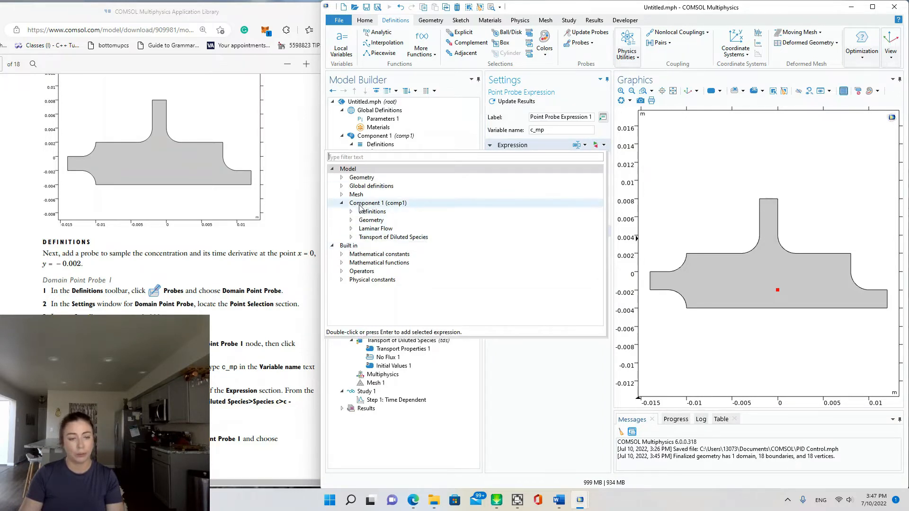
click(351, 237)
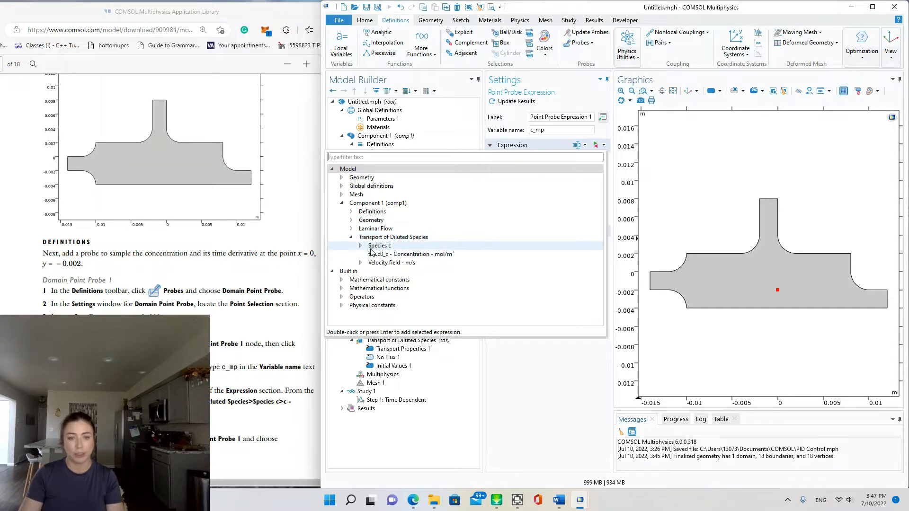
click(360, 246)
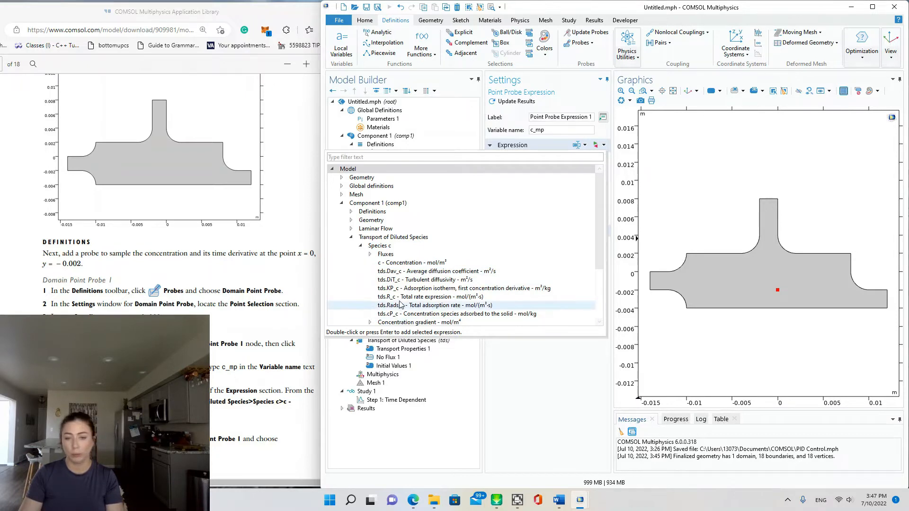
click(403, 263)
double_click(403, 263)
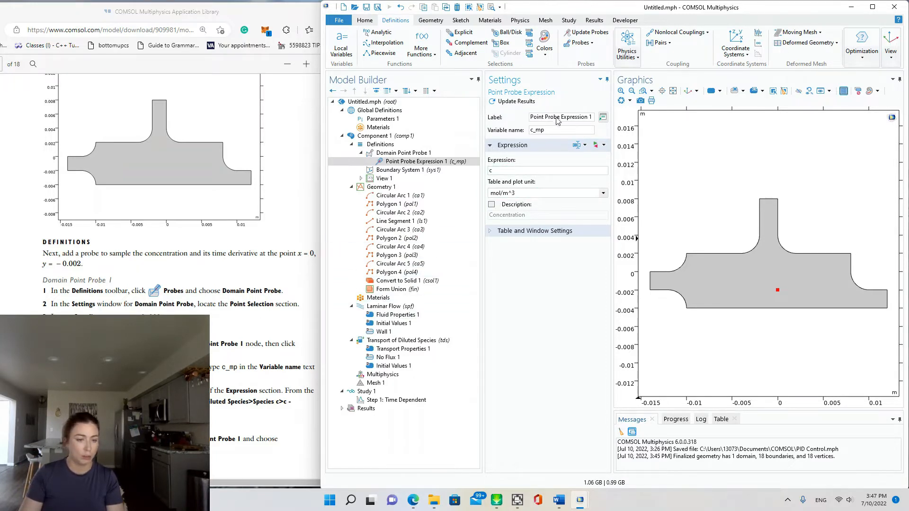
Add a second Point Probe Expression to Domain Point Probe 1, following the PDF instructions.
scroll(142, 212, down, 4)
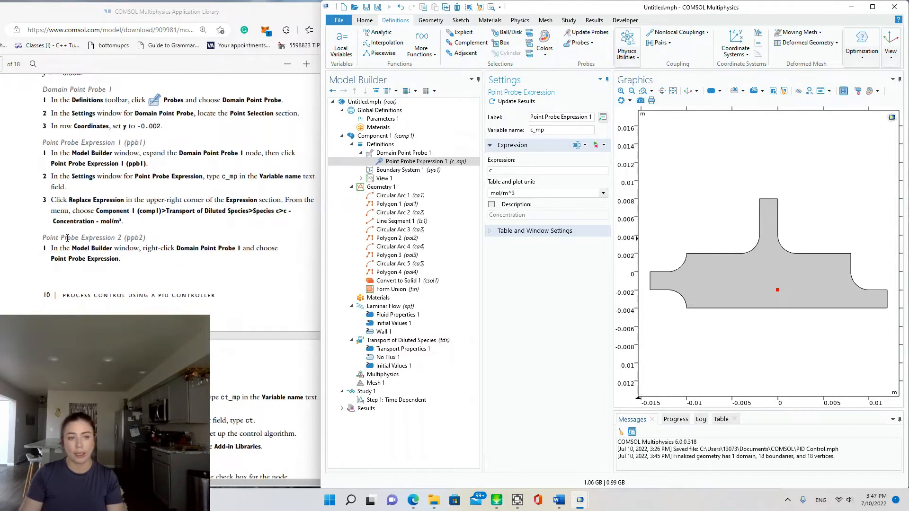
click(155, 241)
scroll(147, 190, down, 3)
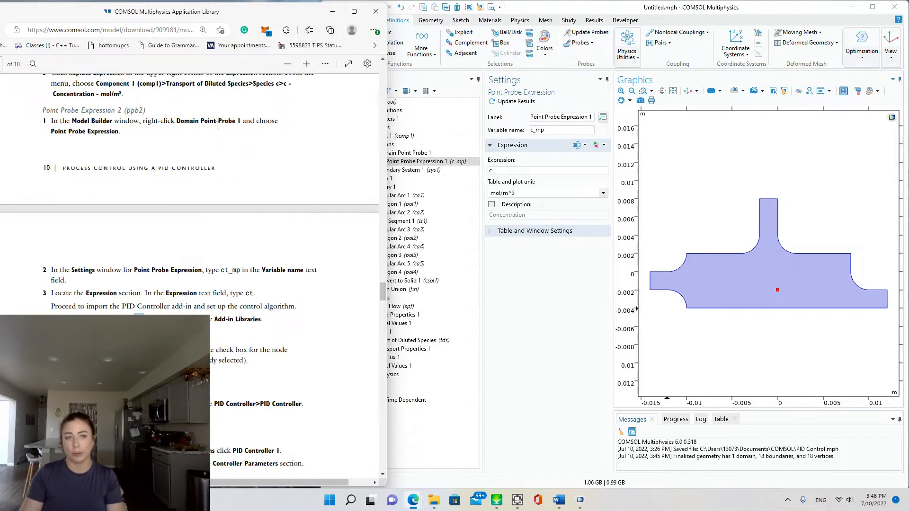
click(547, 286)
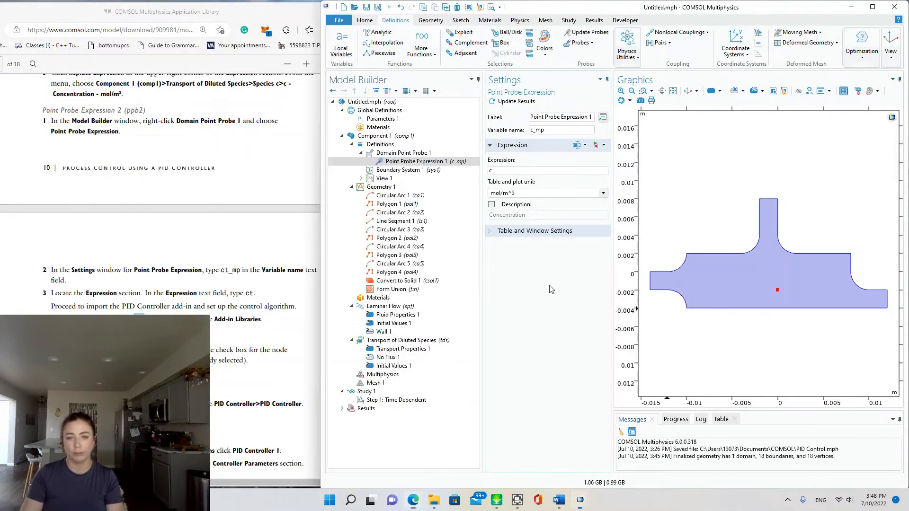
right_click(411, 154)
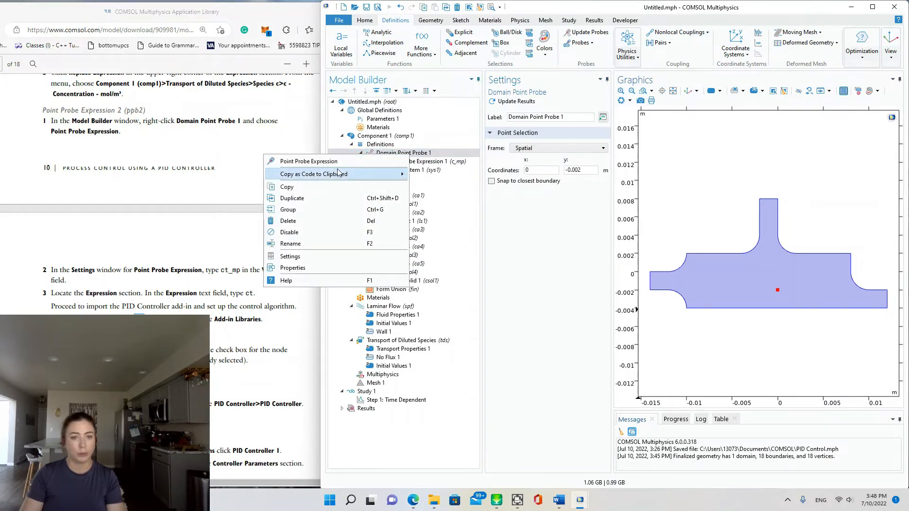
click(307, 161)
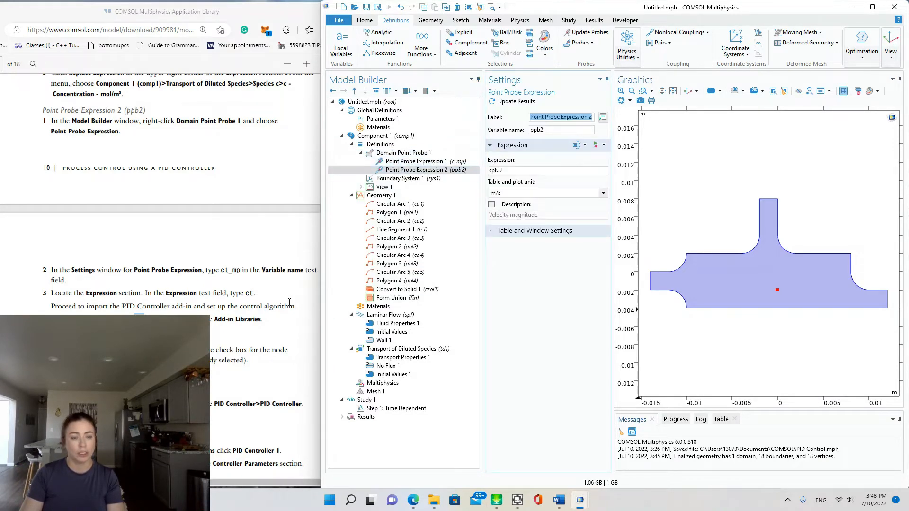
Set the variable name of Point Probe Expression 2 to ct_mp.
click(211, 483)
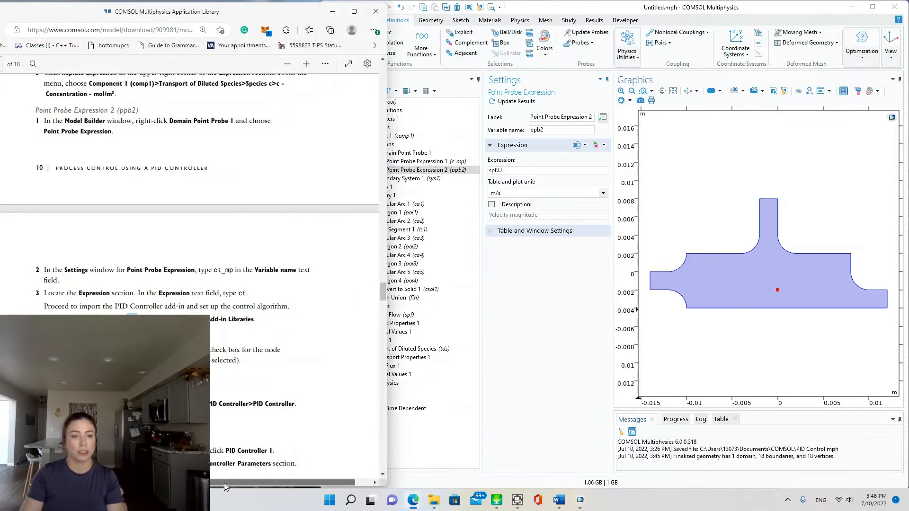
click(520, 289)
click(501, 171)
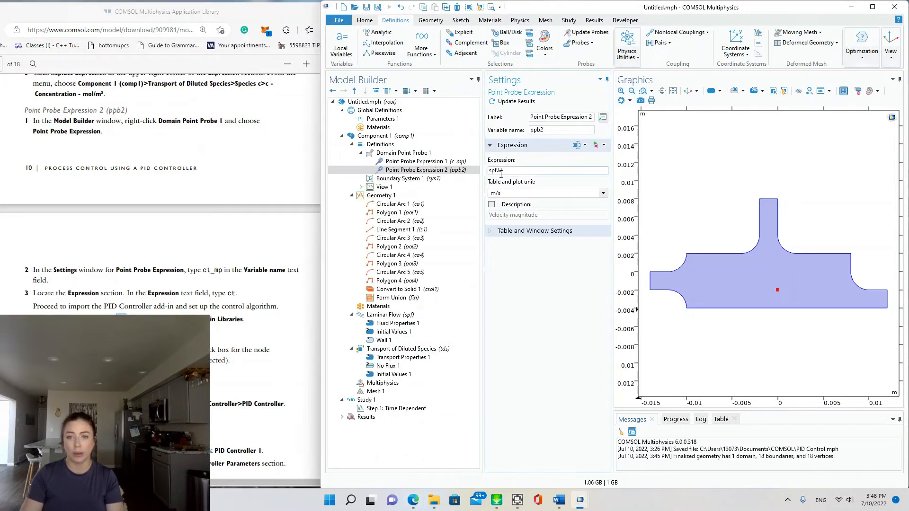
drag(504, 171, 497, 171)
drag(557, 130, 523, 131)
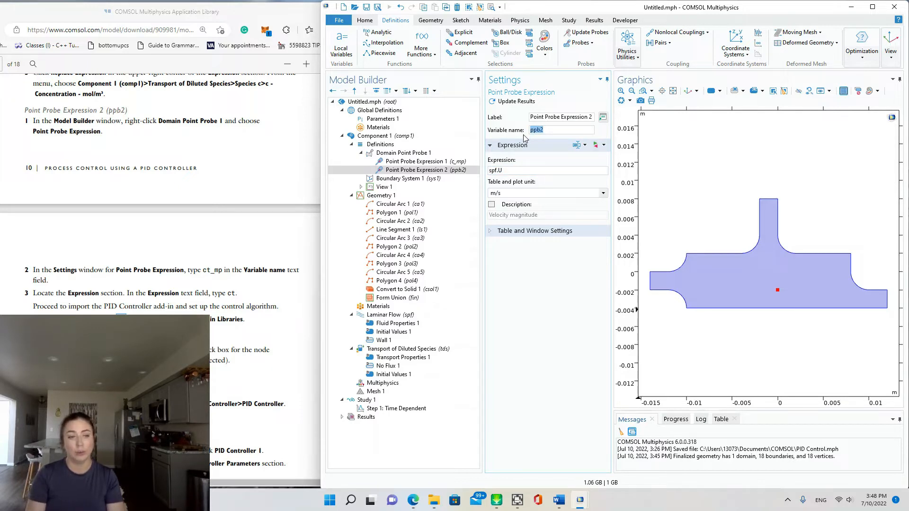
text(ct_m)
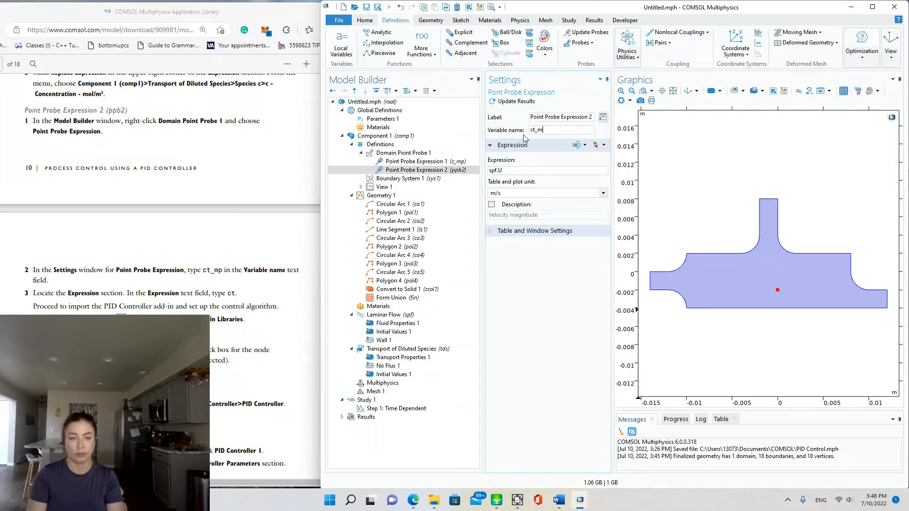
text(p)
Set the expression of Point Probe Expression 2 to ct.
click(546, 169)
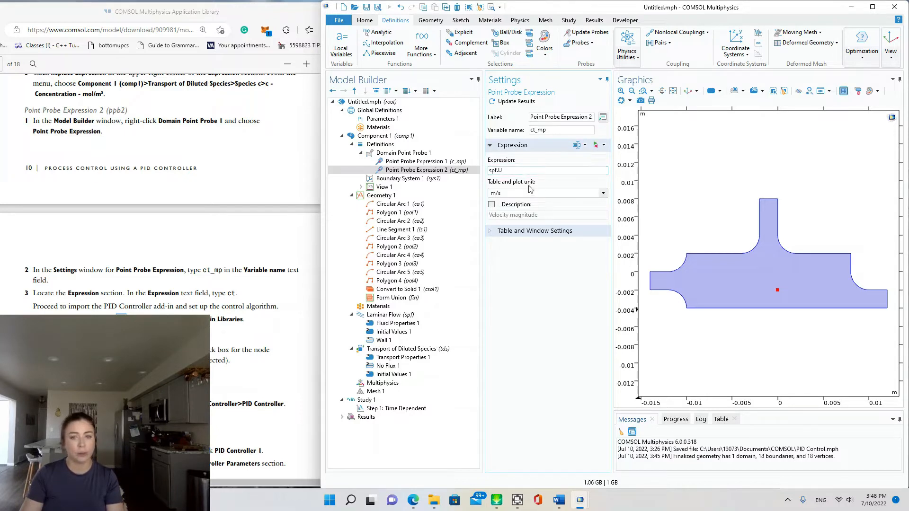
drag(515, 171, 487, 175)
text(ct)
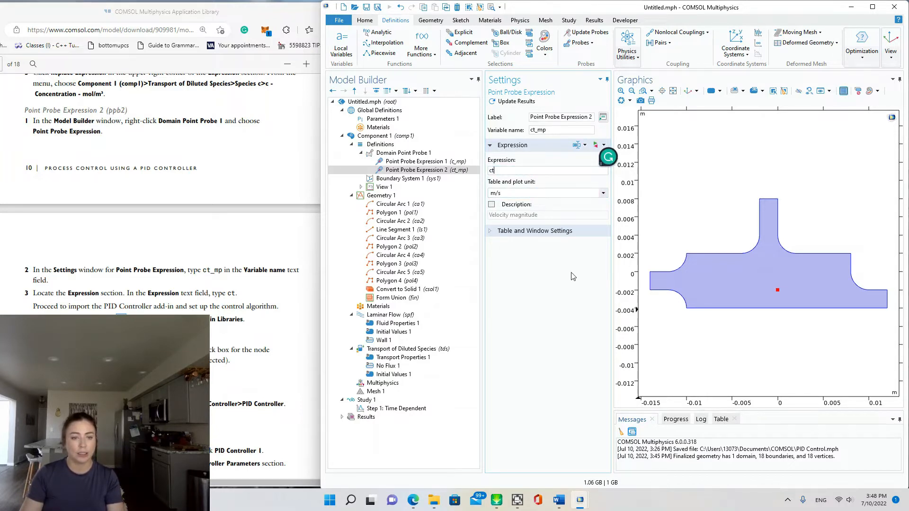
click(577, 300)
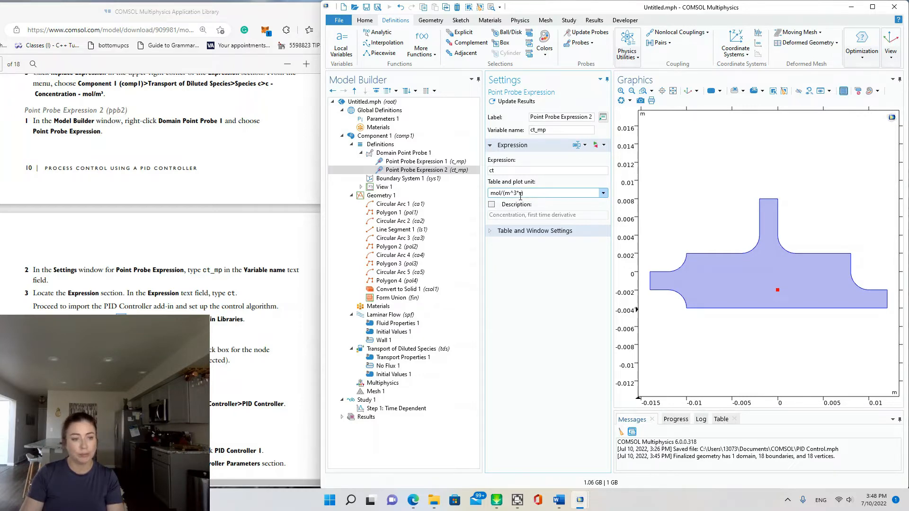
Read the PDF instructions for enabling the pid_controller add-in and setting up PID Controller 1.
scroll(204, 313, down, 3)
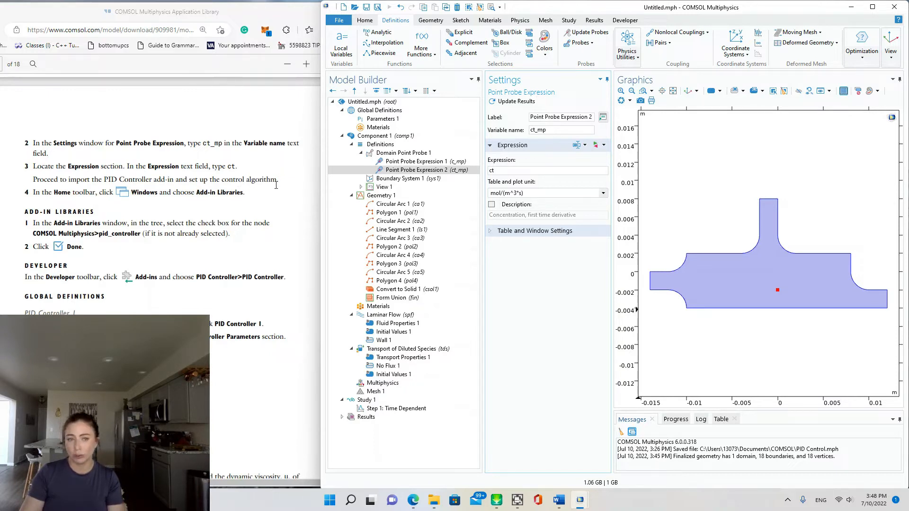
click(148, 214)
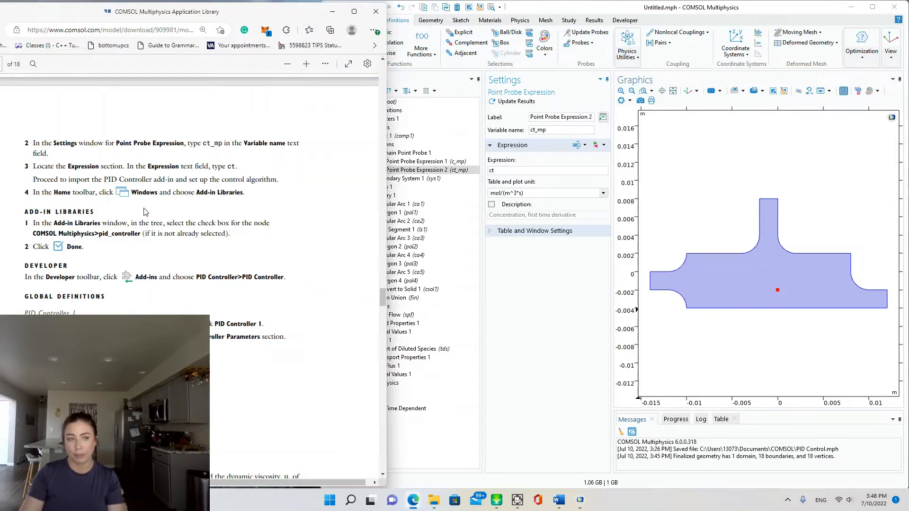
scroll(145, 211, down, 2)
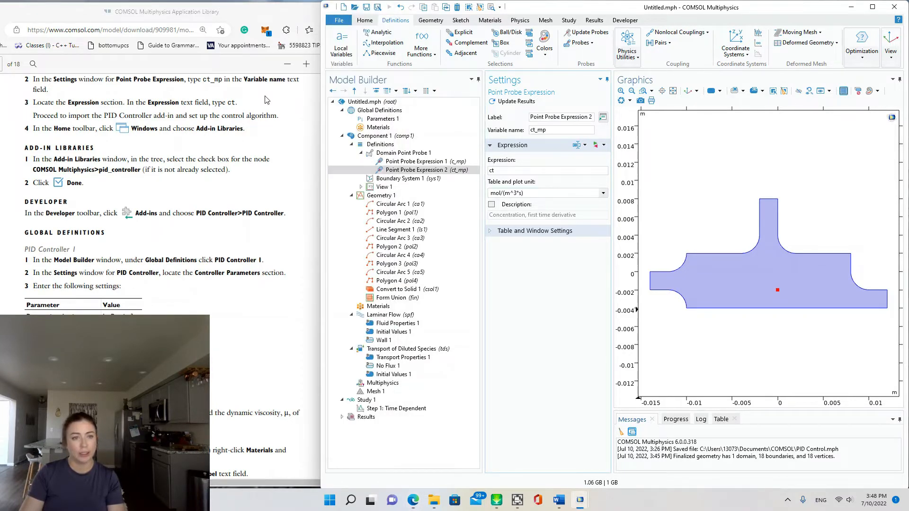
Open the Add-in Libraries window.
click(369, 20)
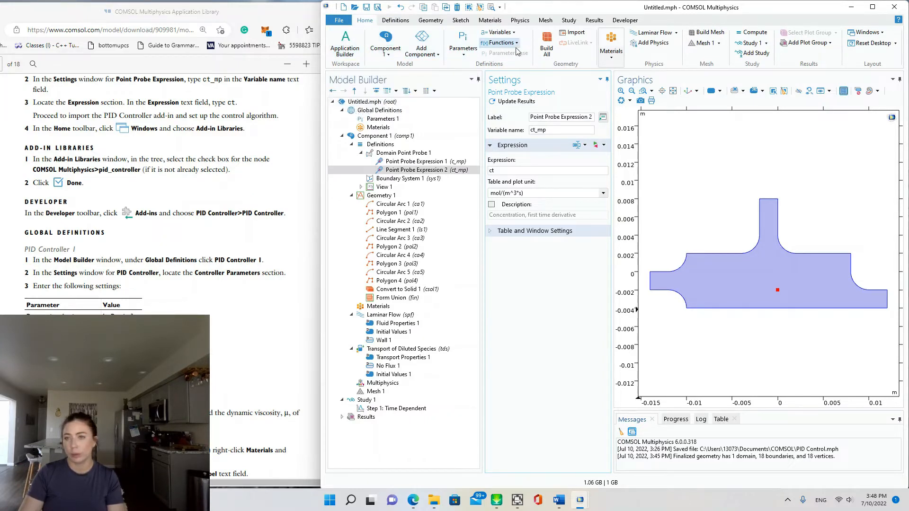
click(868, 32)
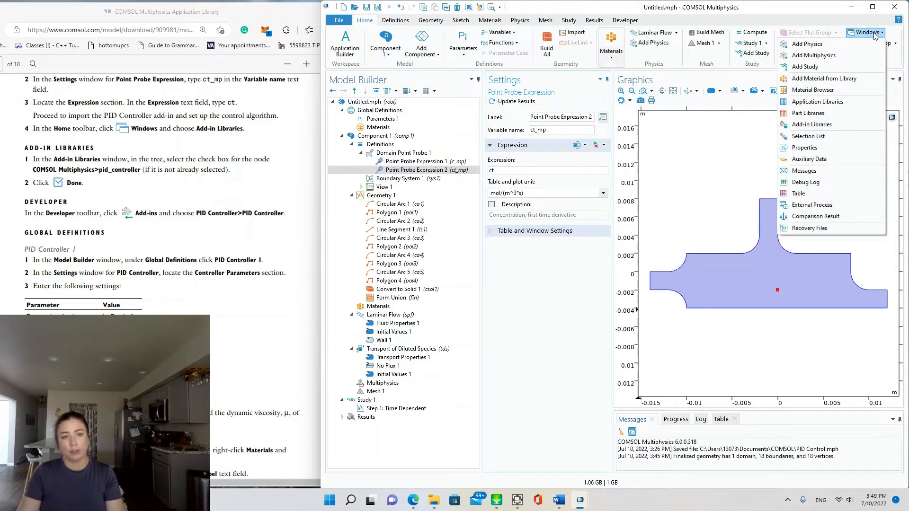
click(836, 79)
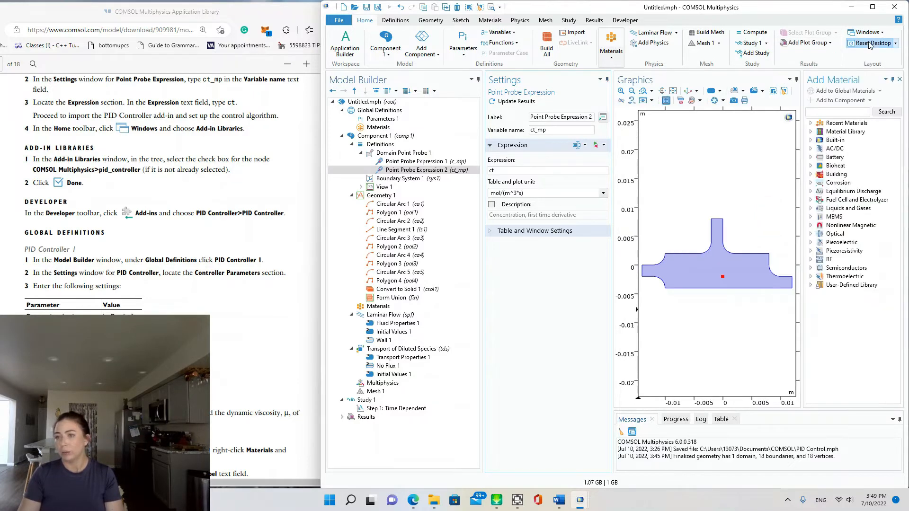
click(898, 79)
click(883, 33)
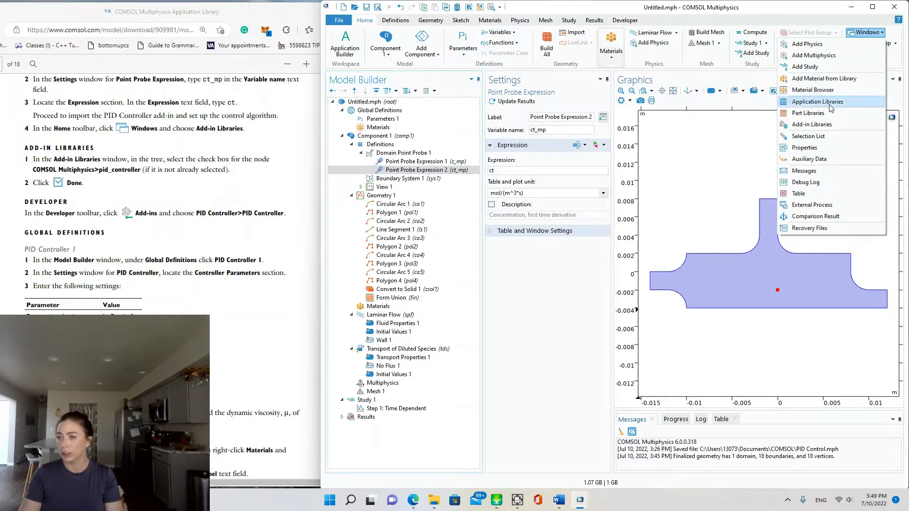
click(835, 124)
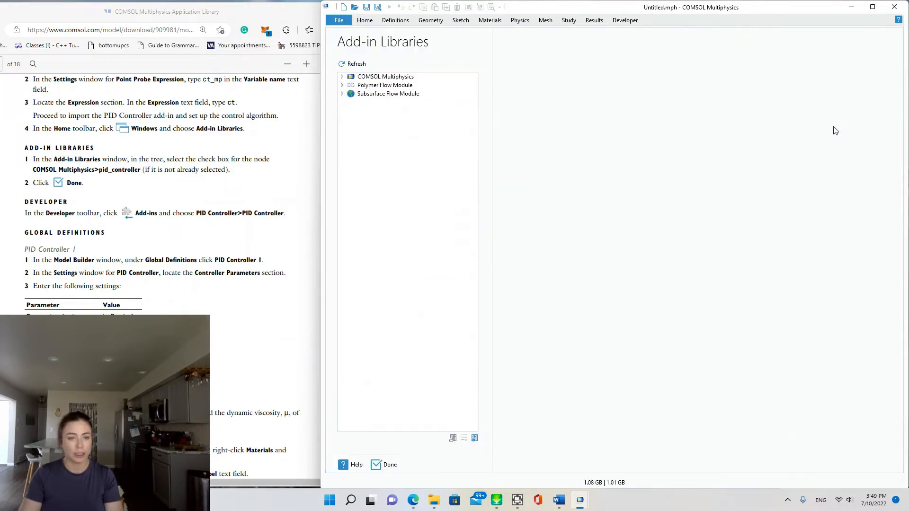
Enable the pid_controller add-in from the COMSOL Multiphysics library and finish the add-in selection.
click(342, 76)
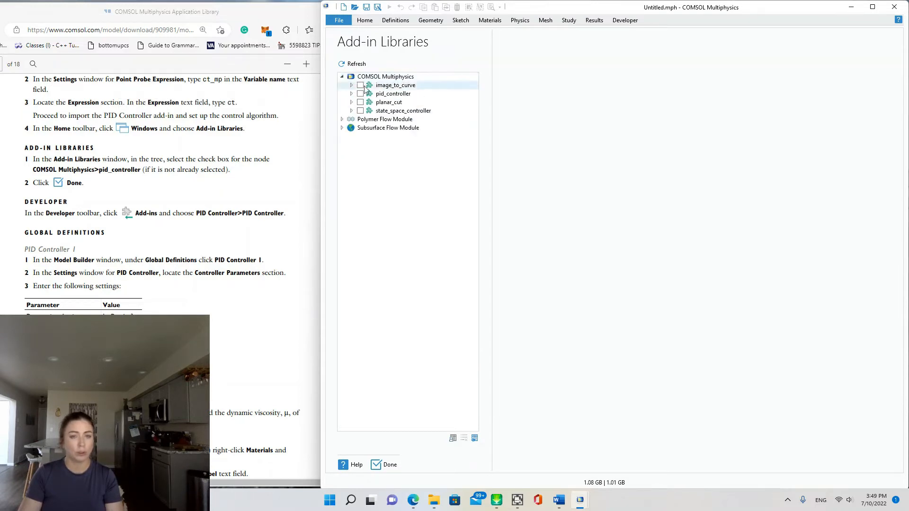
click(397, 94)
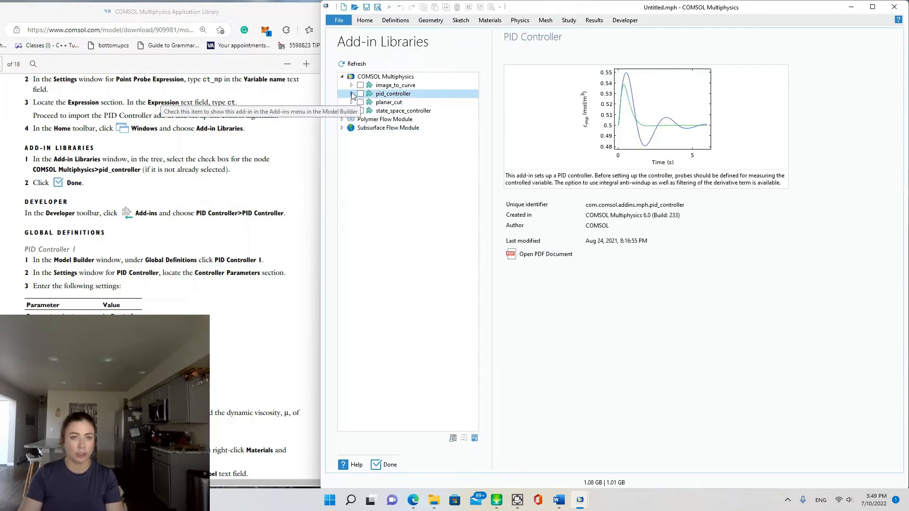
double_click(392, 94)
click(400, 103)
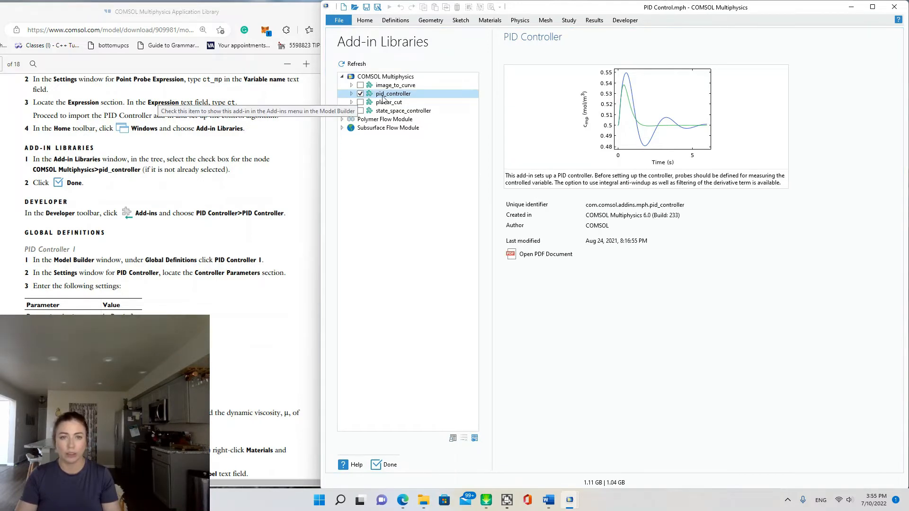
click(351, 93)
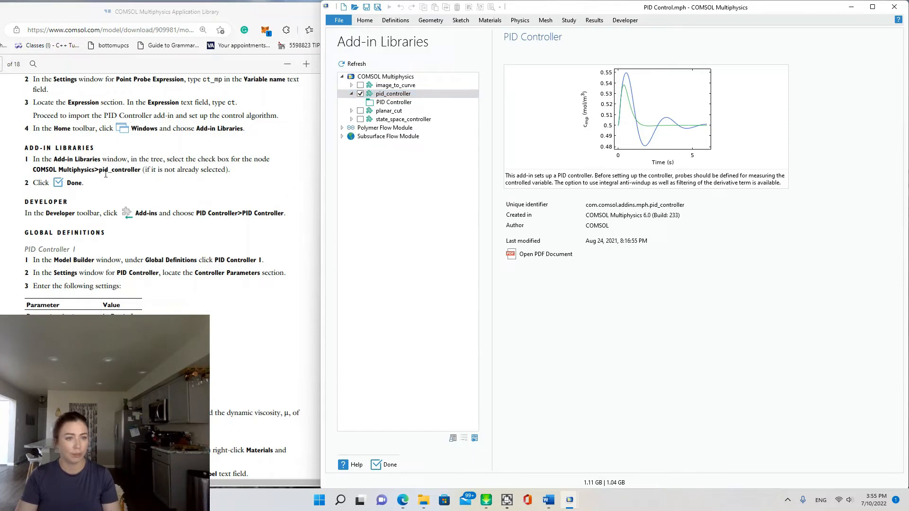
click(374, 463)
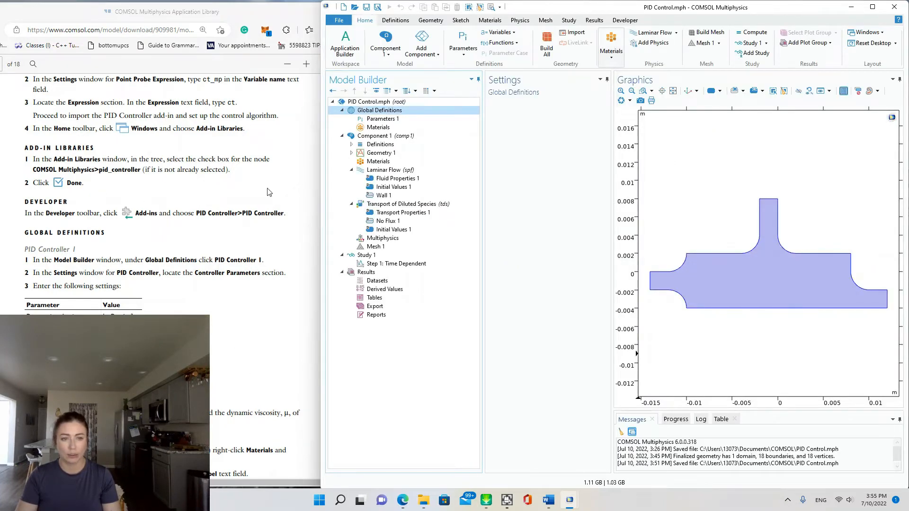
Add a PID Controller to the model's Global Definitions from the enabled PID Controller add-in.
click(617, 21)
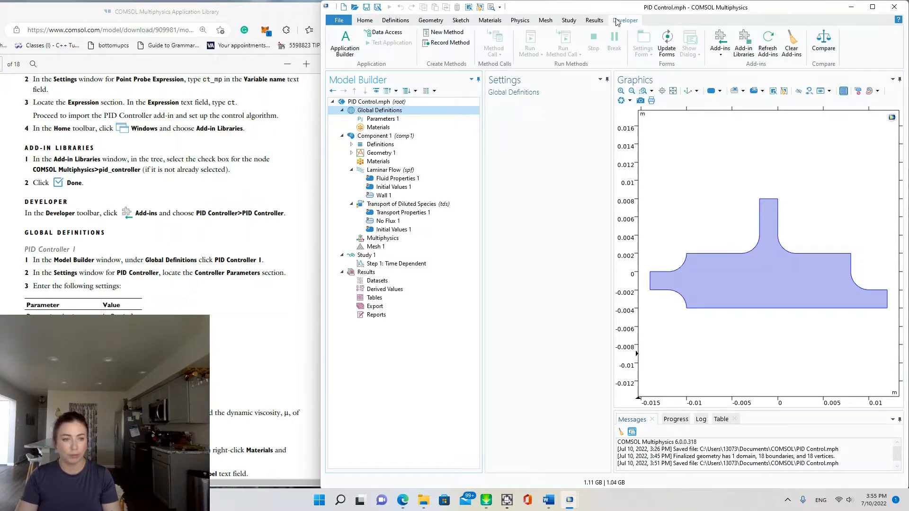
click(720, 46)
click(630, 73)
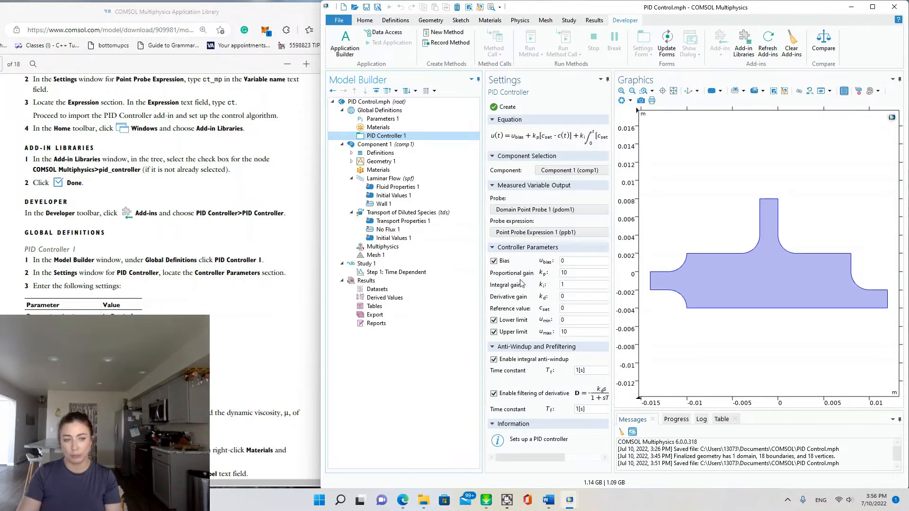
Set the proportional gain of PID Controller 1 to k_P_ctrl.
double_click(574, 270)
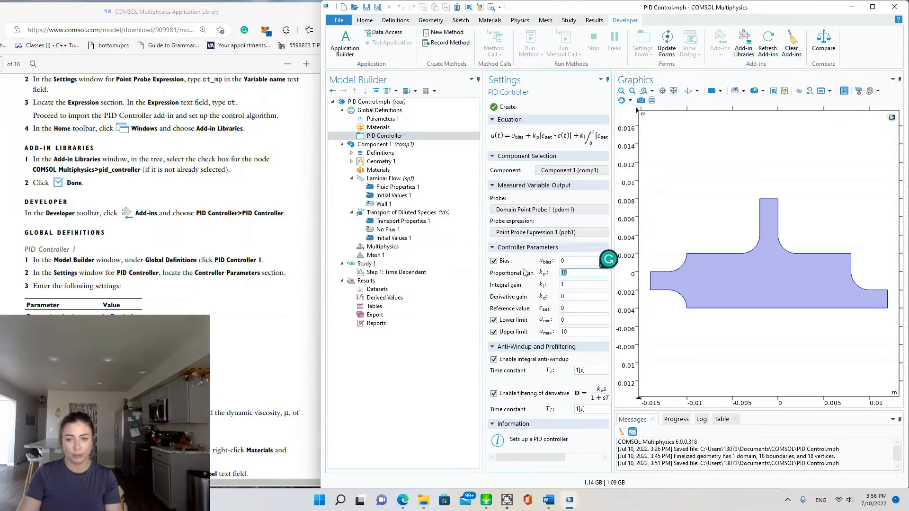
text(k)
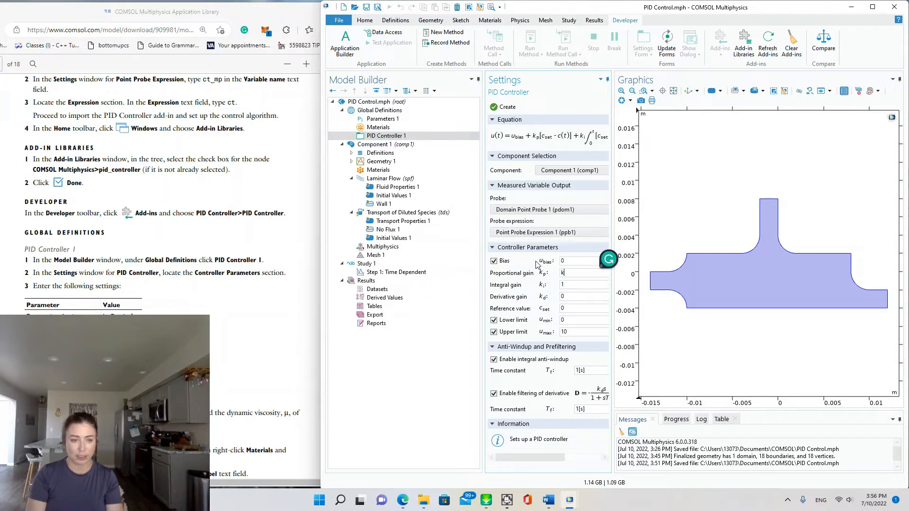
text(_P)
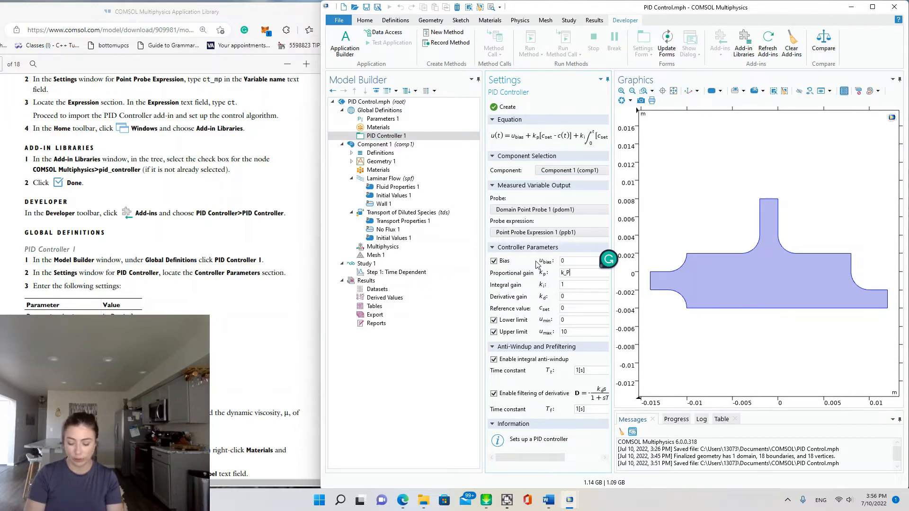
text(_ctrl)
key(Tab)
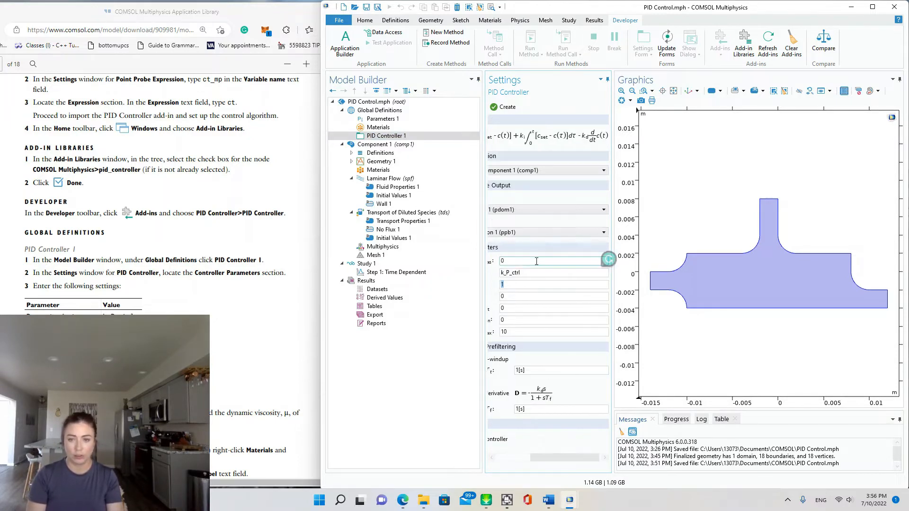
Set the integral gain of PID Controller 1 to k_I_ctrl and its derivative gain to k_D_ctrl.
mouse_move(526, 458)
mouse_down()
mouse_move(540, 462)
mouse_move(527, 466)
mouse_up()
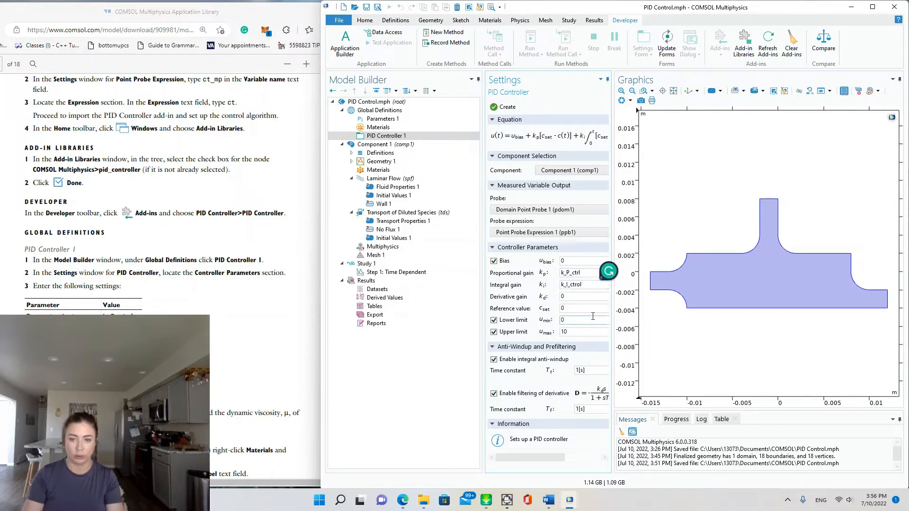
key(Tab)
key(BackSpace)
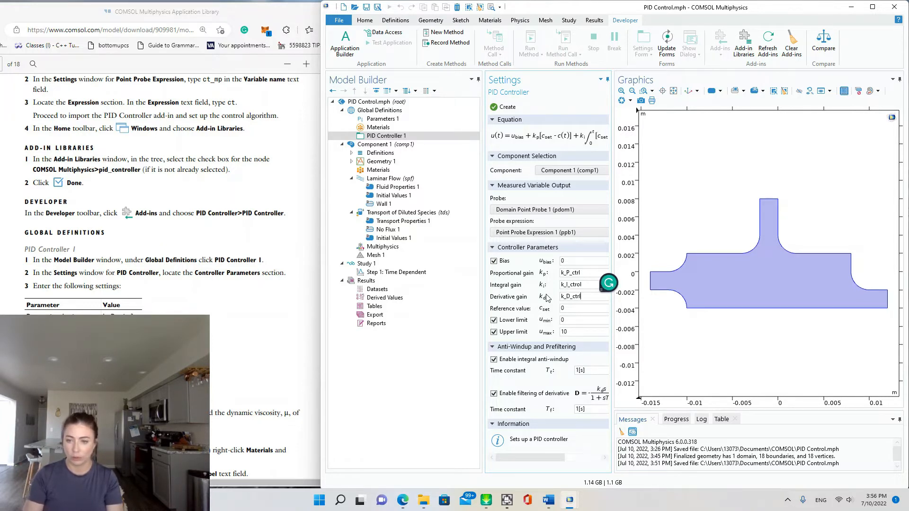
click(586, 286)
key(BackSpace)
key(BackSpace)
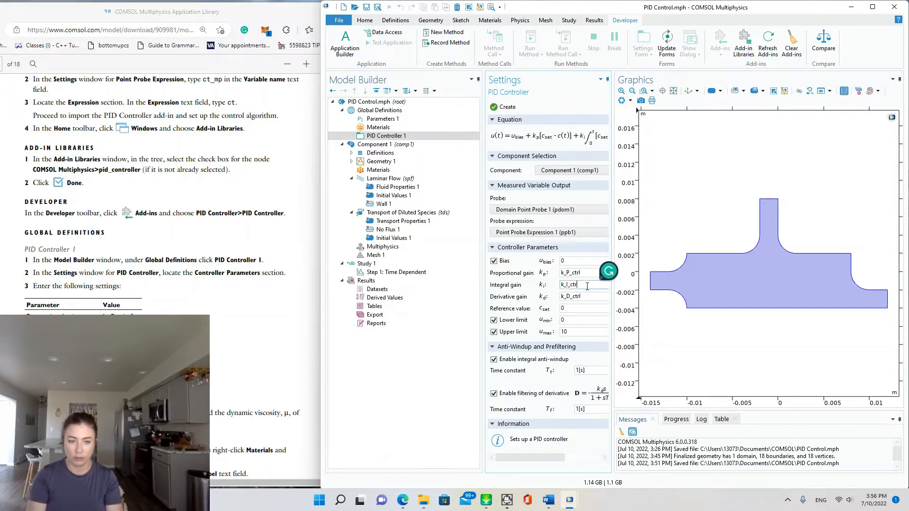
text(l)
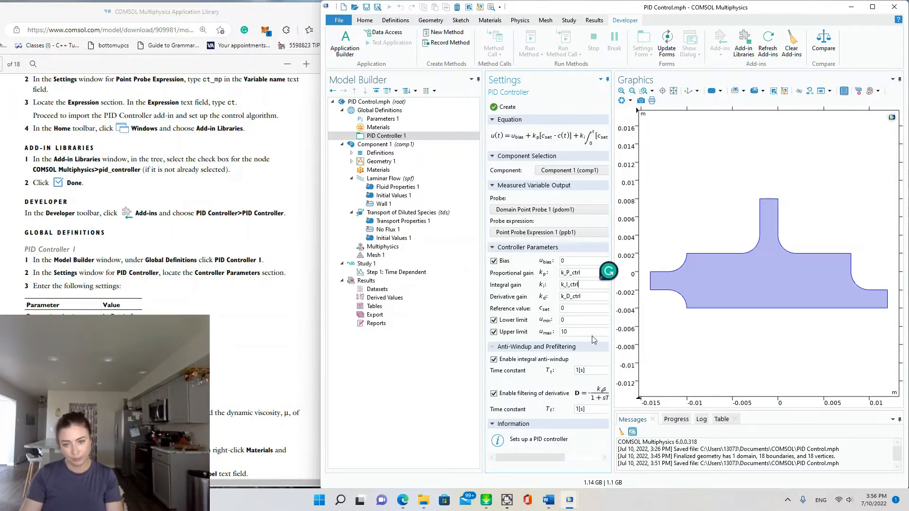
Set the reference value of PID Controller 1 to c_set and create the controller.
click(574, 309)
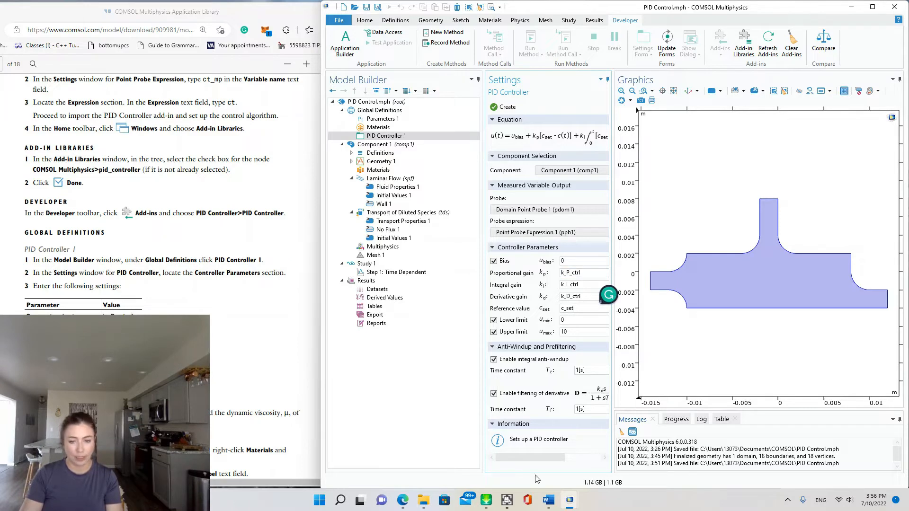
click(507, 108)
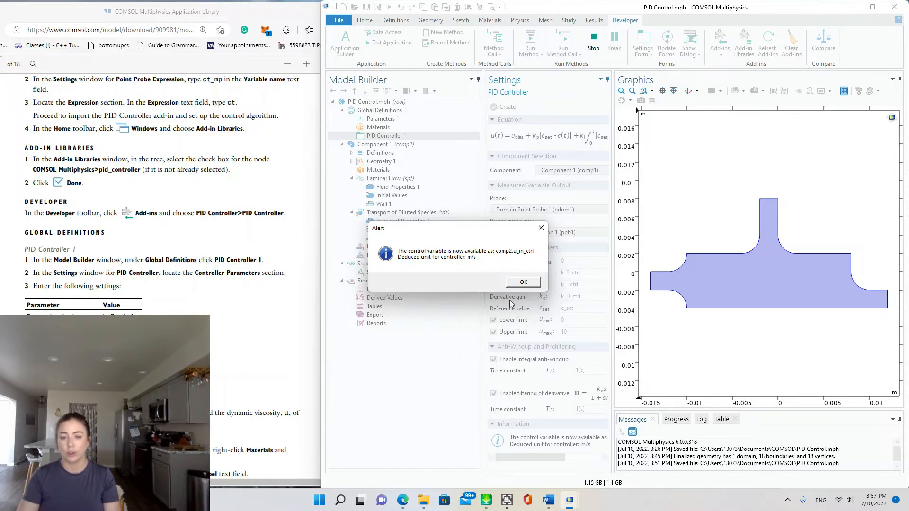
click(528, 283)
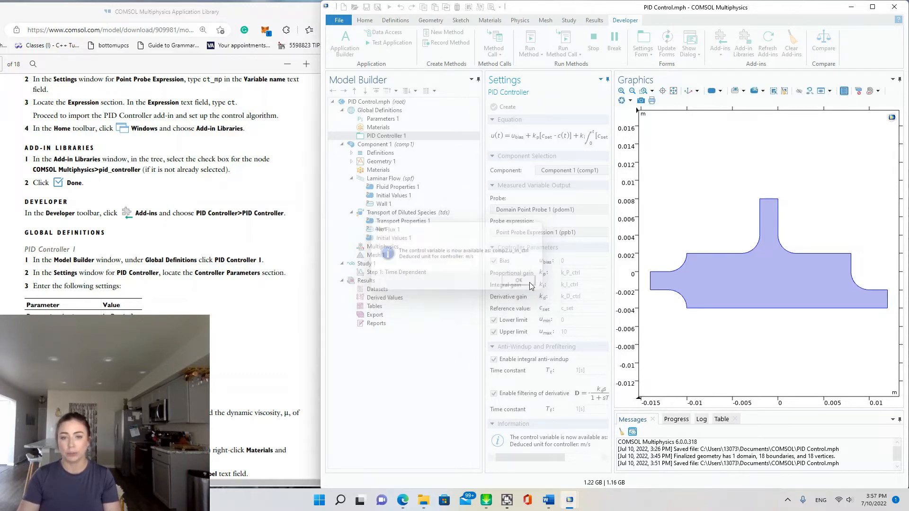
Following the PDF's Materials section, add a blank material under Component 1 and label it Fluid.
scroll(201, 214, down, 4)
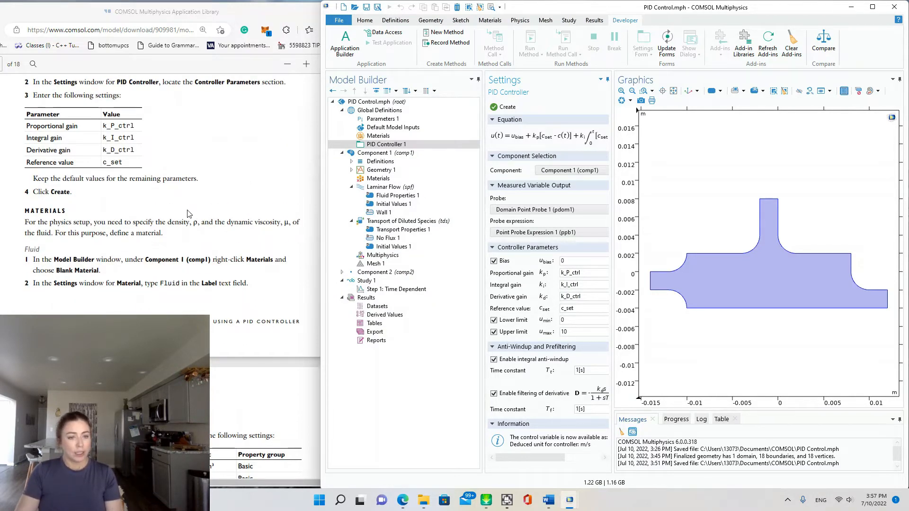
scroll(188, 213, down, 1)
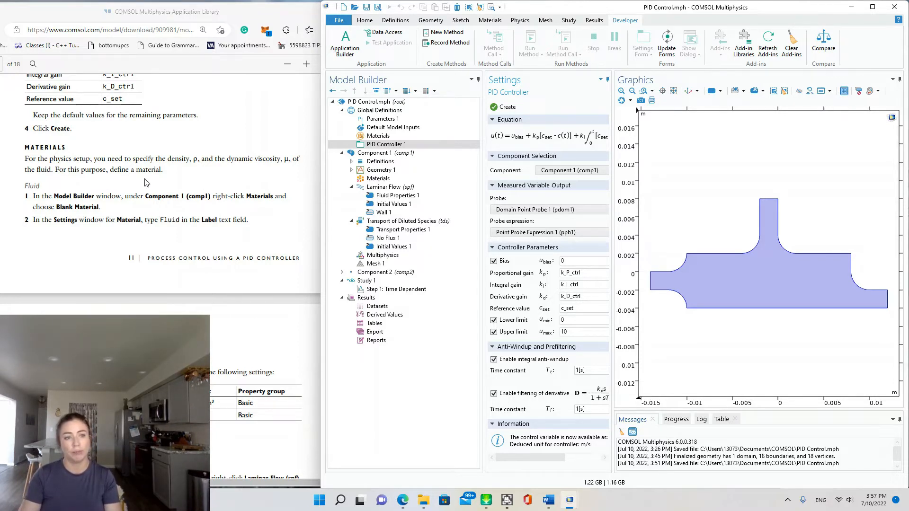
click(191, 172)
scroll(192, 174, down, 1)
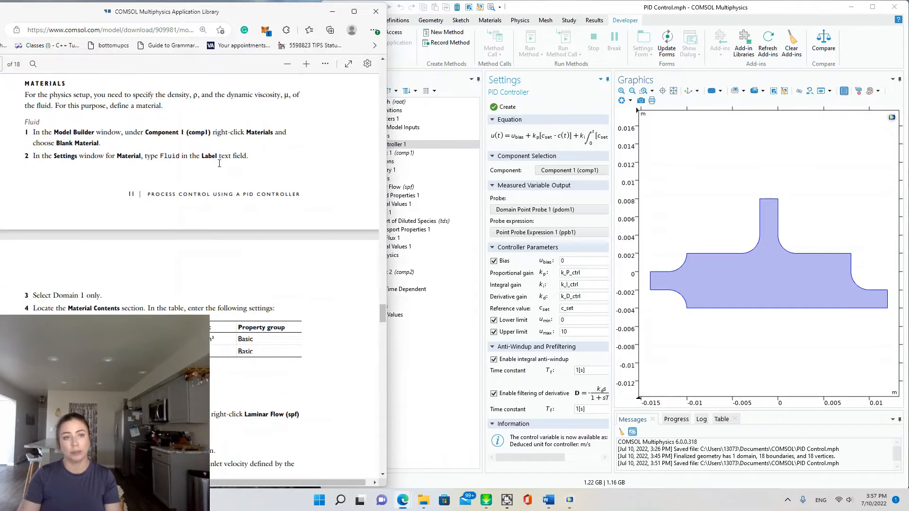
click(402, 179)
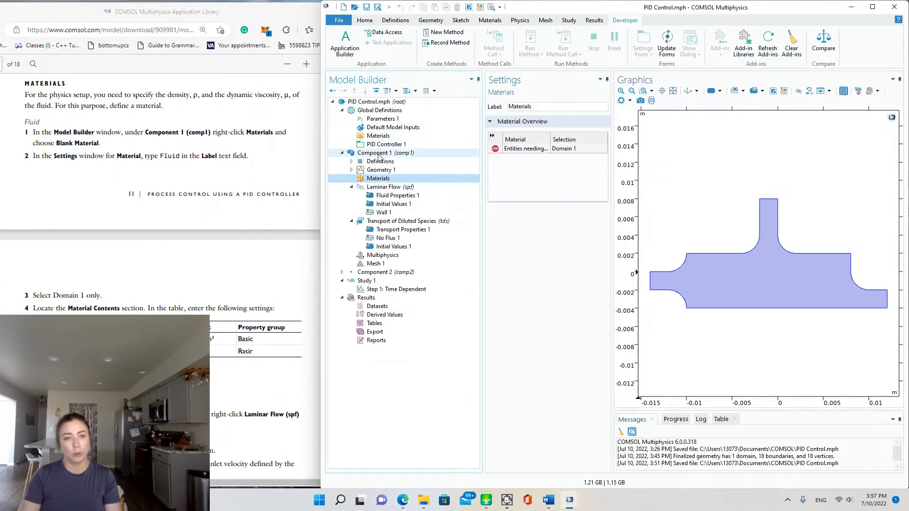
right_click(378, 182)
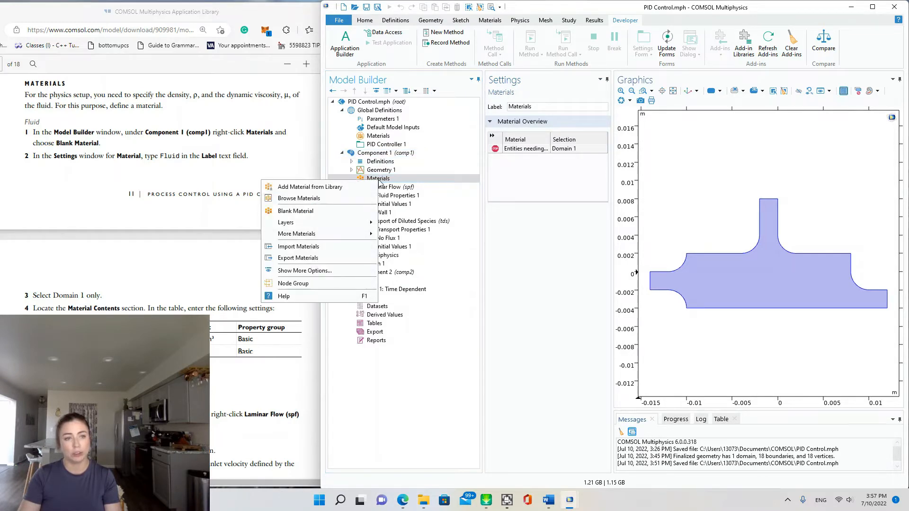
click(348, 214)
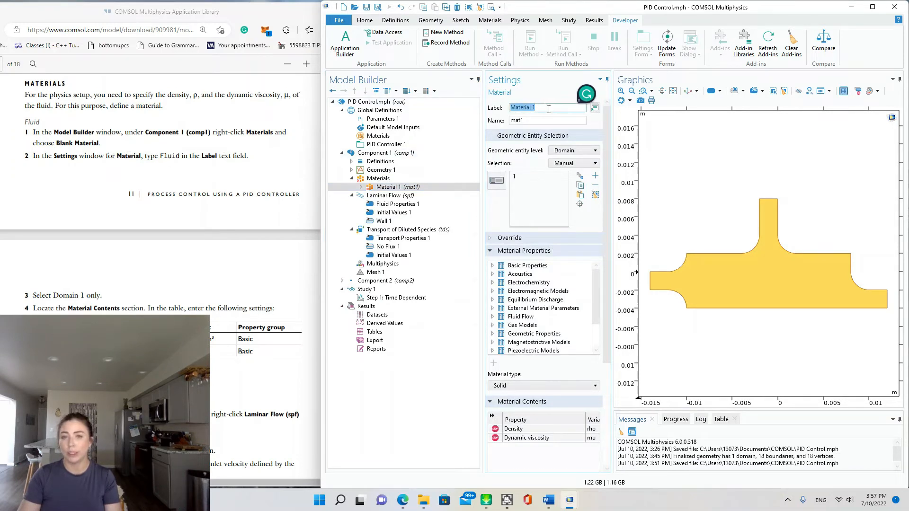
text(Fluid)
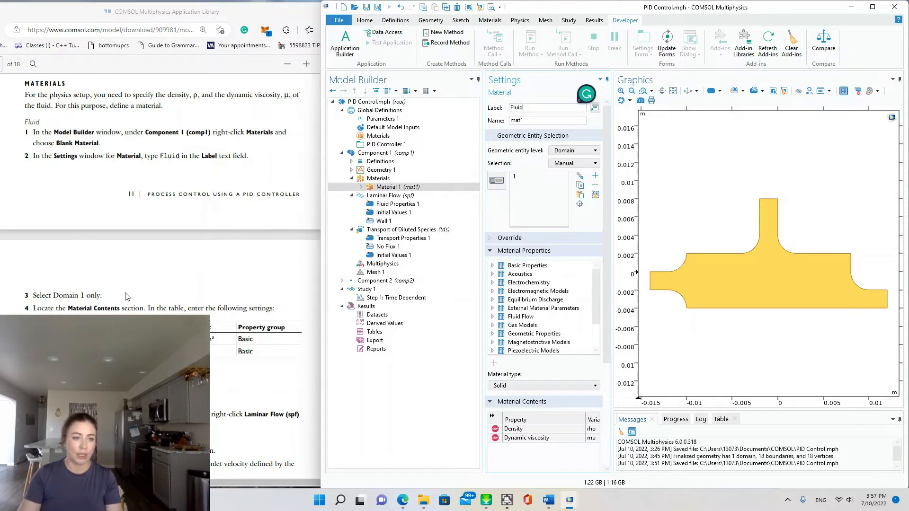
click(765, 257)
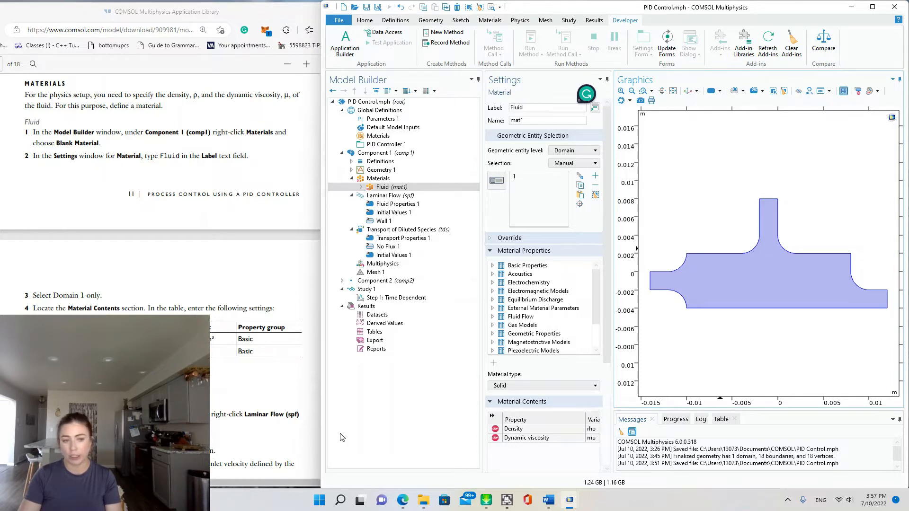
Set the Fluid material's density to 1.2 kg/m³ and its dynamic viscosity to 3e-5 Pa·s.
scroll(520, 450, down, 2)
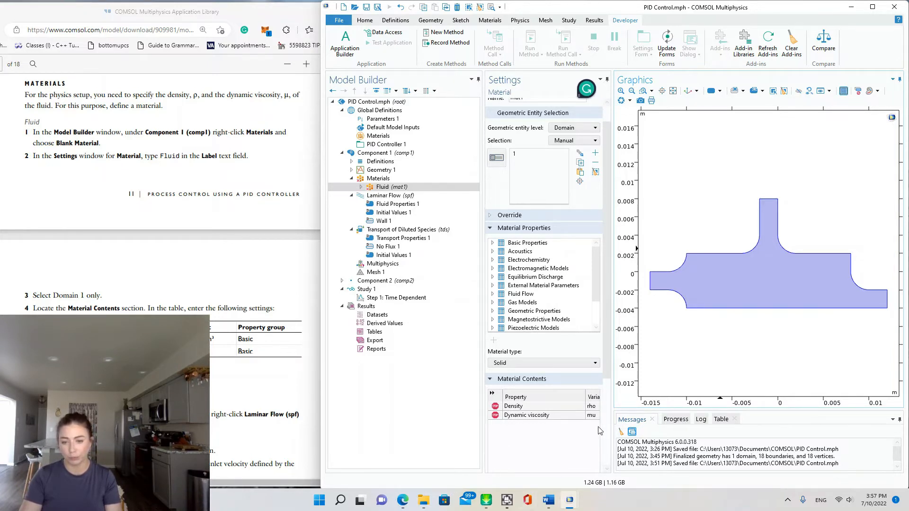
scroll(608, 426, down, 5)
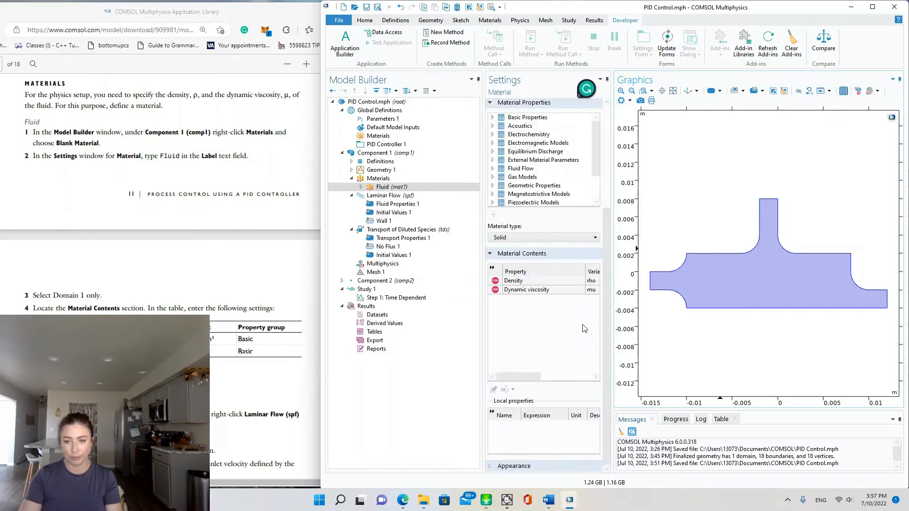
drag(537, 375, 562, 375)
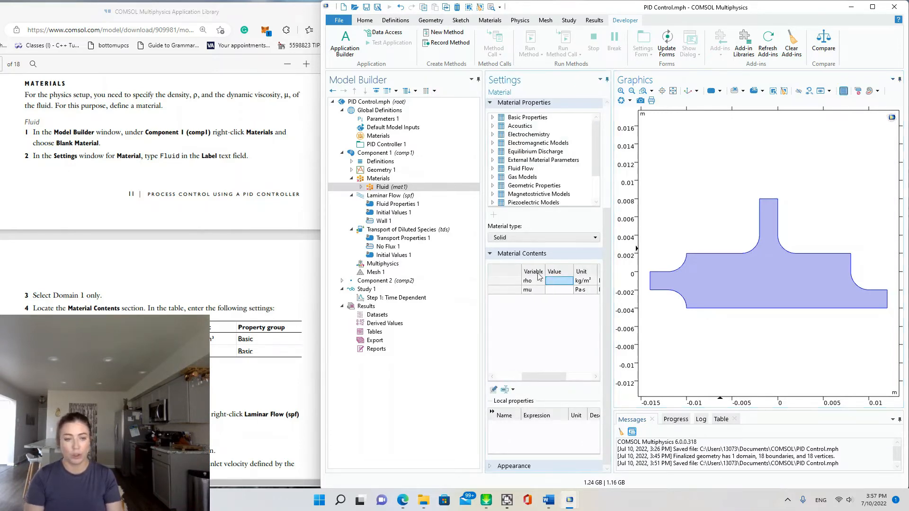
click(558, 281)
text(1)
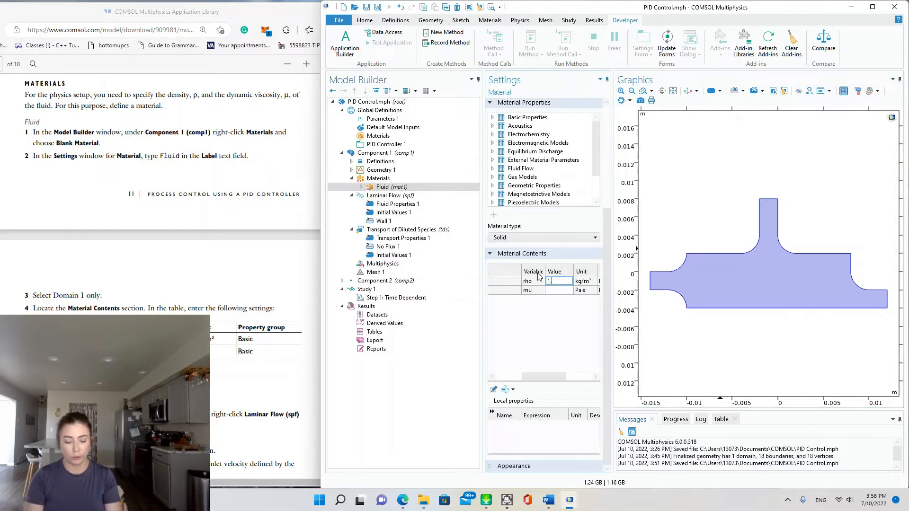
text(.2)
key(Return)
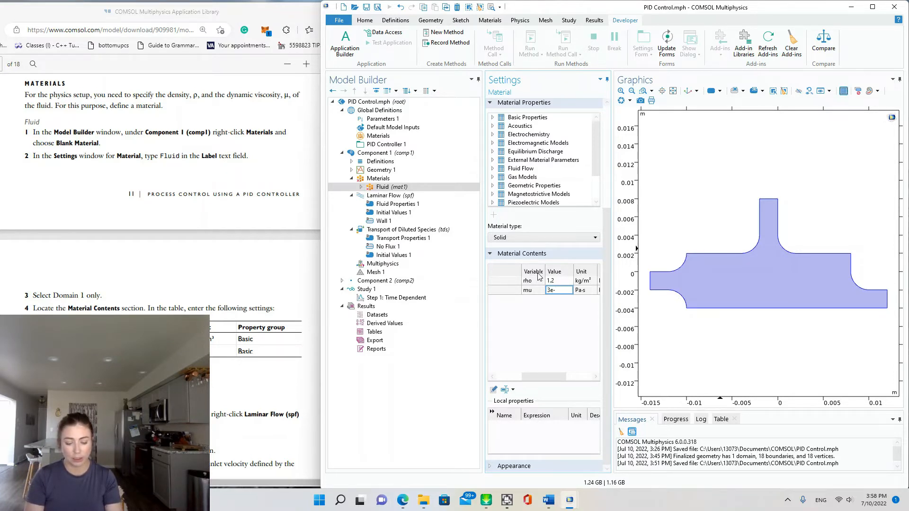
key(Return)
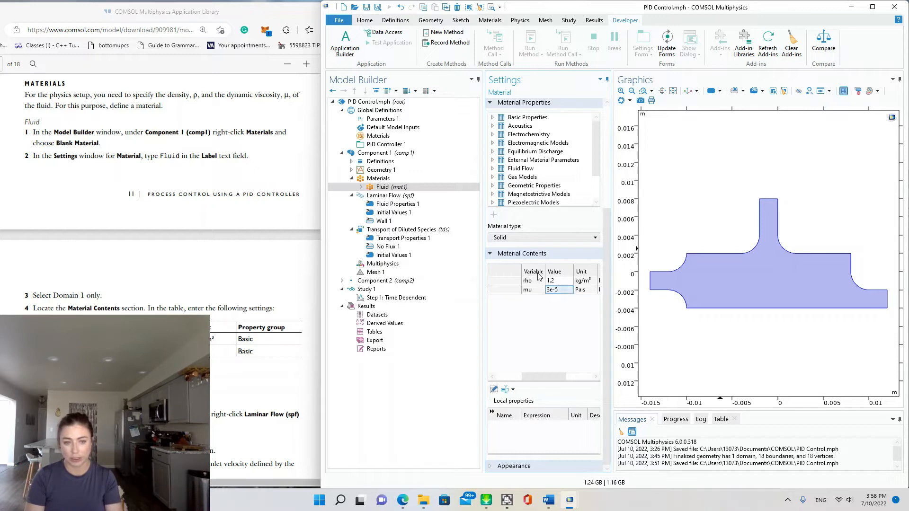
key(Tab)
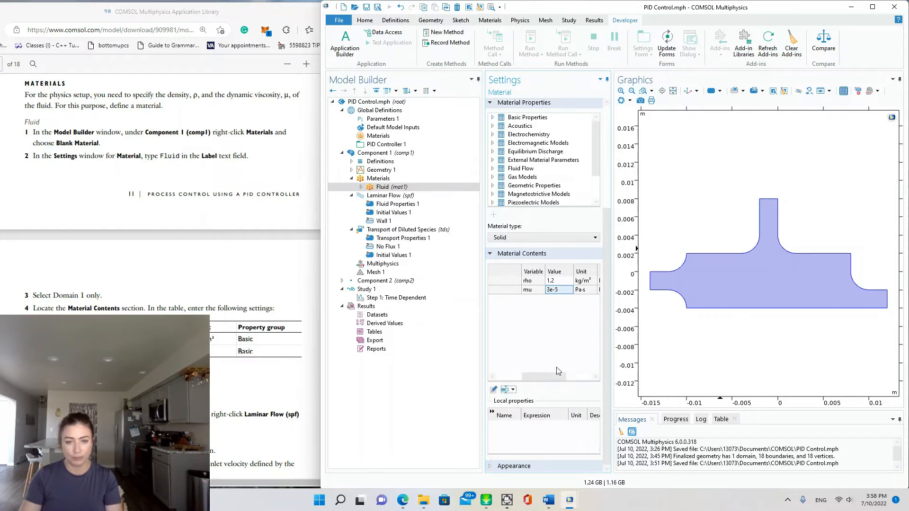
drag(545, 376, 566, 376)
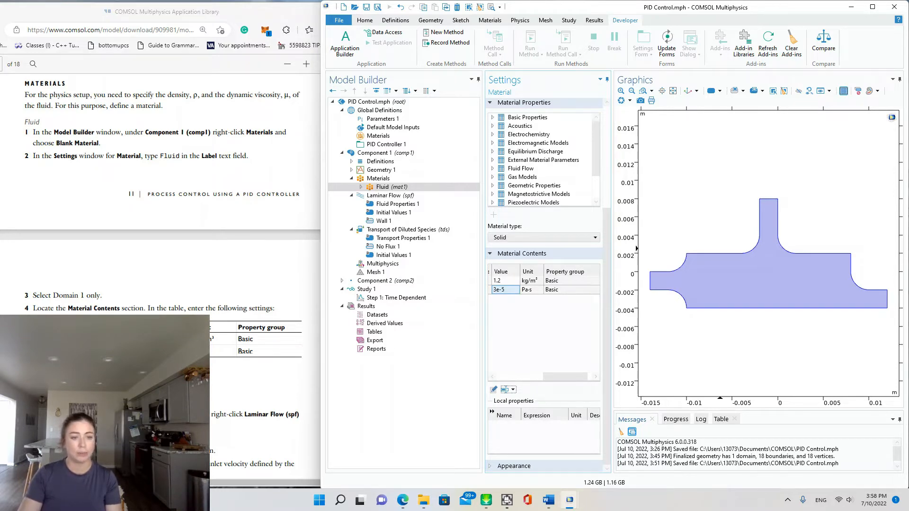
Following the PDF's Laminar Flow section, add an Inlet to Laminar Flow and assign it to Boundary 1, the channel's far-left edge.
scroll(160, 284, down, 3)
scroll(116, 239, down, 8)
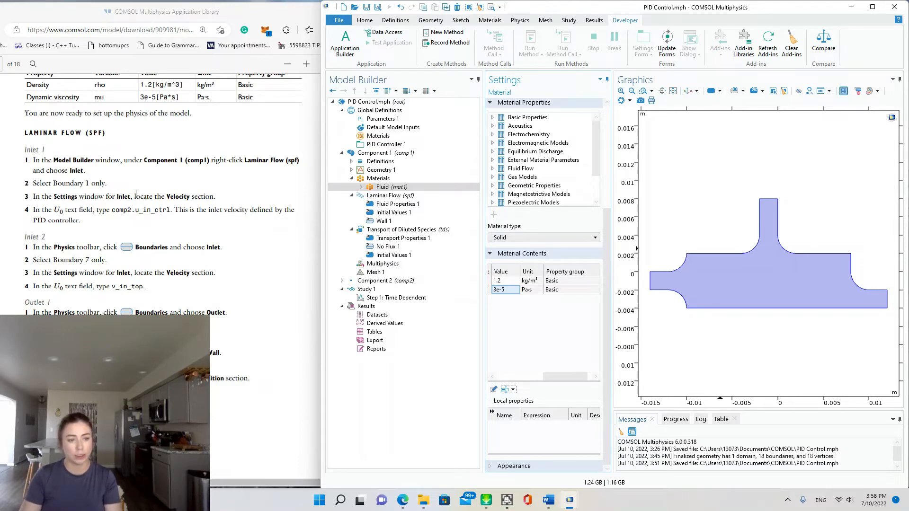
scroll(136, 194, down, 15)
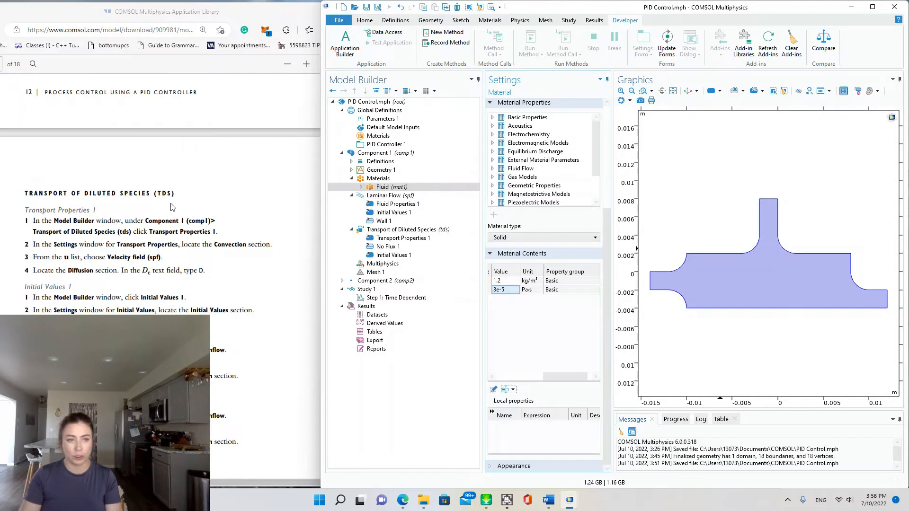
scroll(173, 214, up, 8)
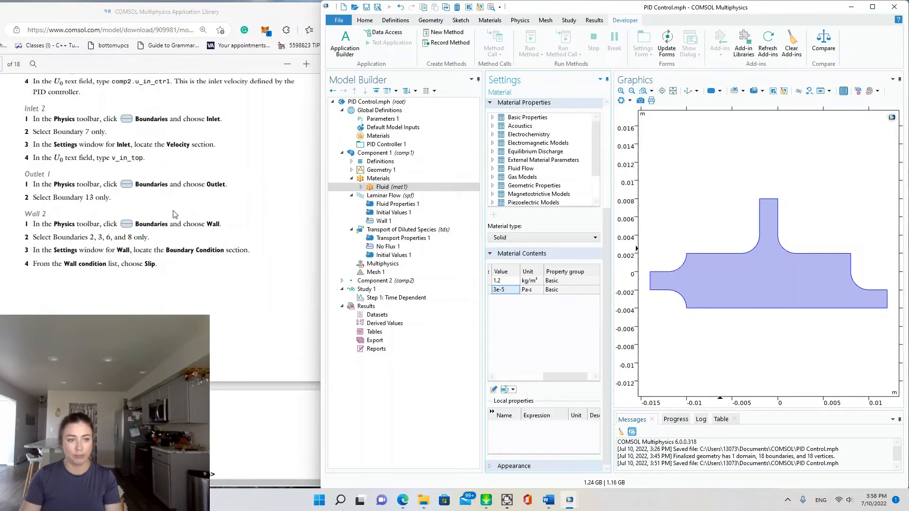
scroll(172, 214, up, 3)
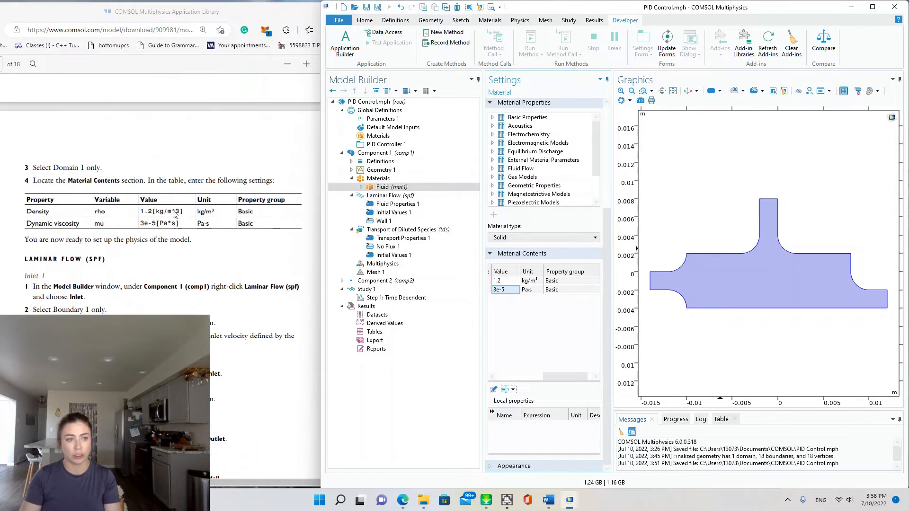
click(385, 195)
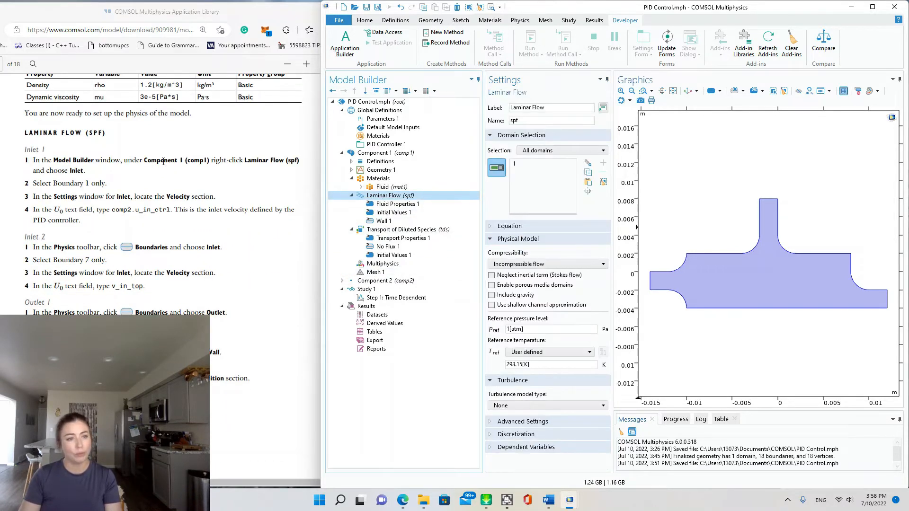
right_click(395, 198)
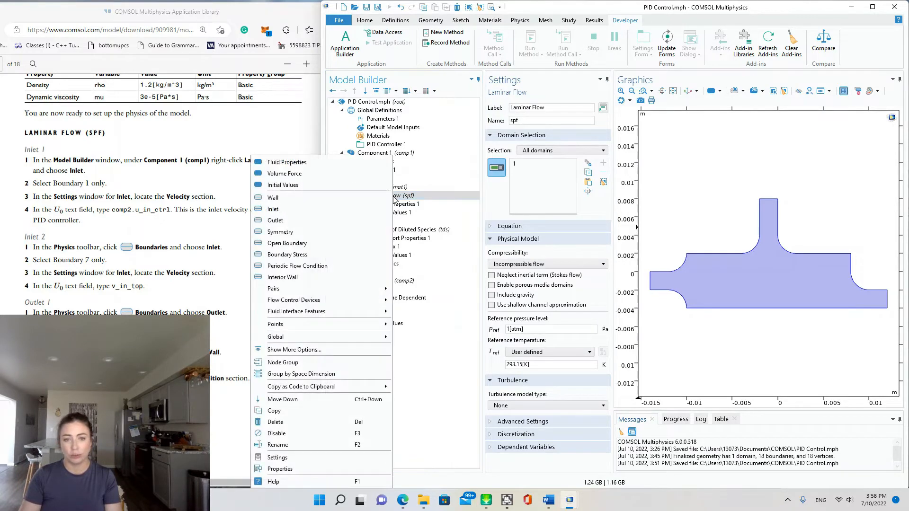
click(272, 210)
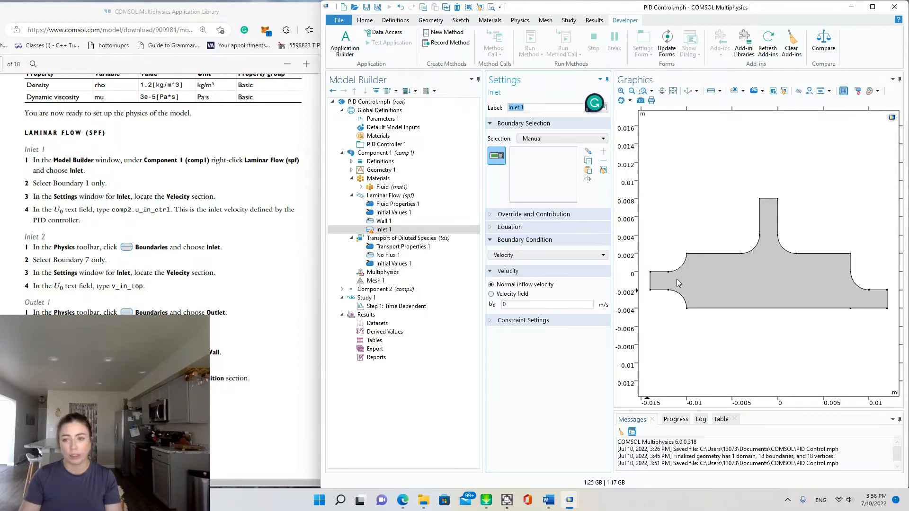
click(649, 284)
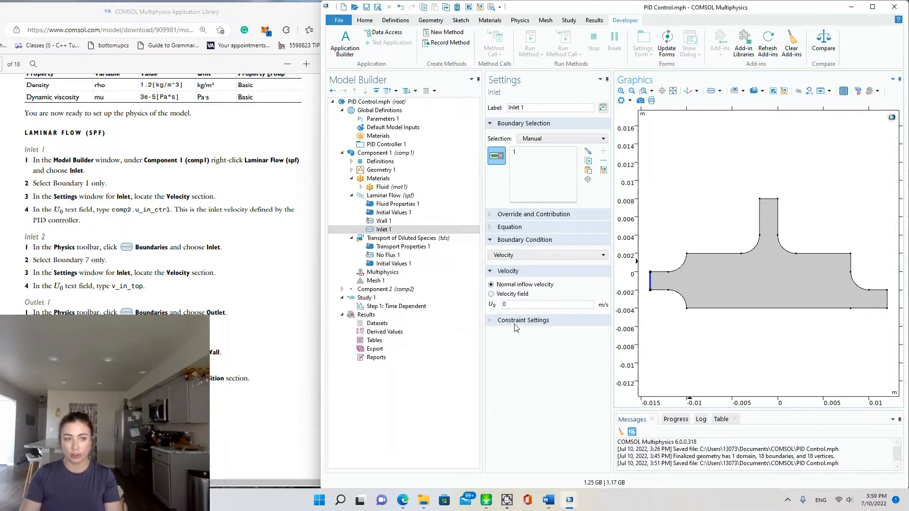
Set the normal inflow velocity U0 of Inlet 1 to comp2.u_in_ctrl.
click(521, 304)
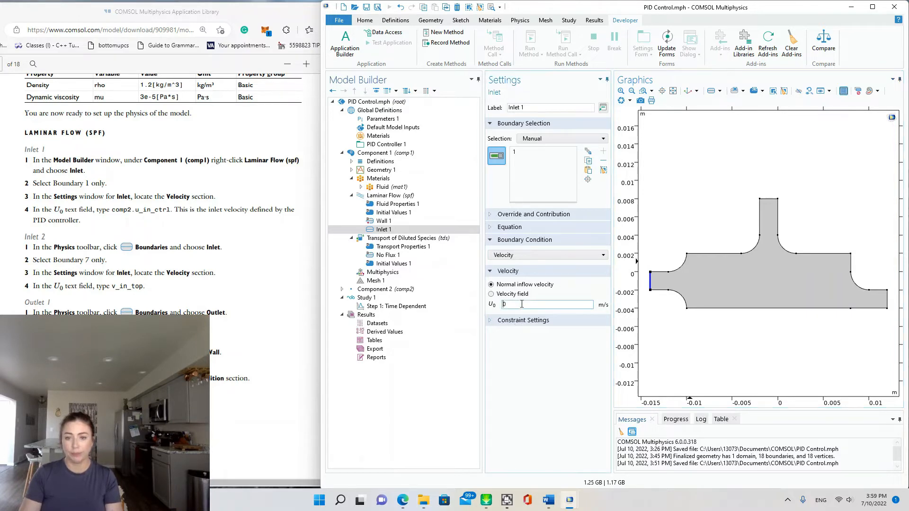
double_click(519, 303)
text(c)
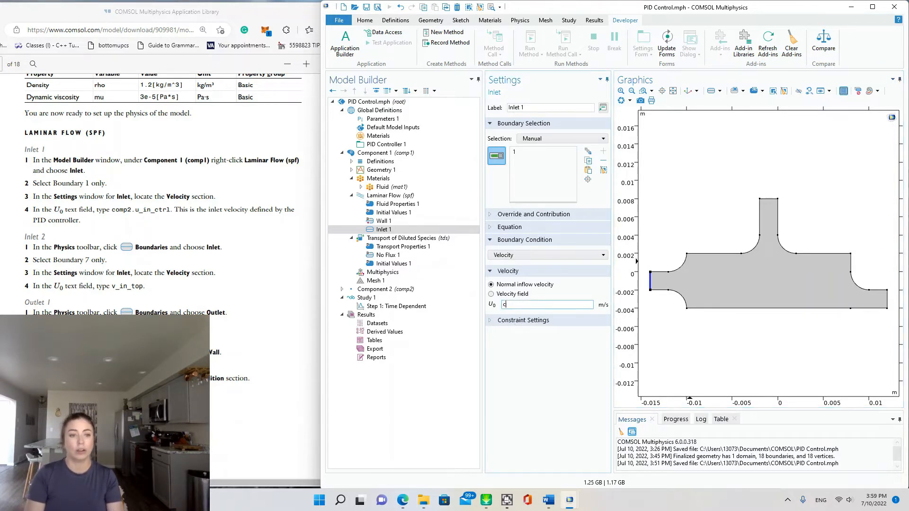
text(omp2.u_in_ctrl)
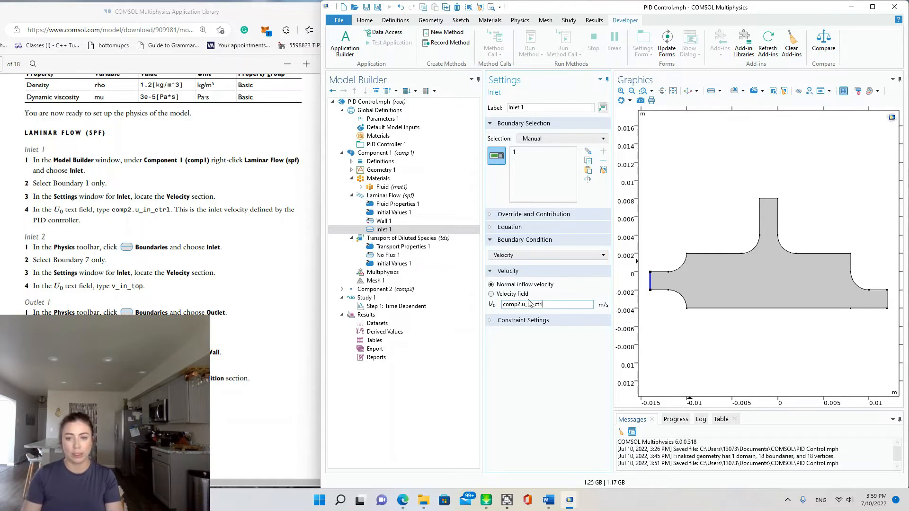
Check the control variable name in the information section of PID Controller 1 against Inlet 1's velocity expression.
drag(544, 304, 498, 309)
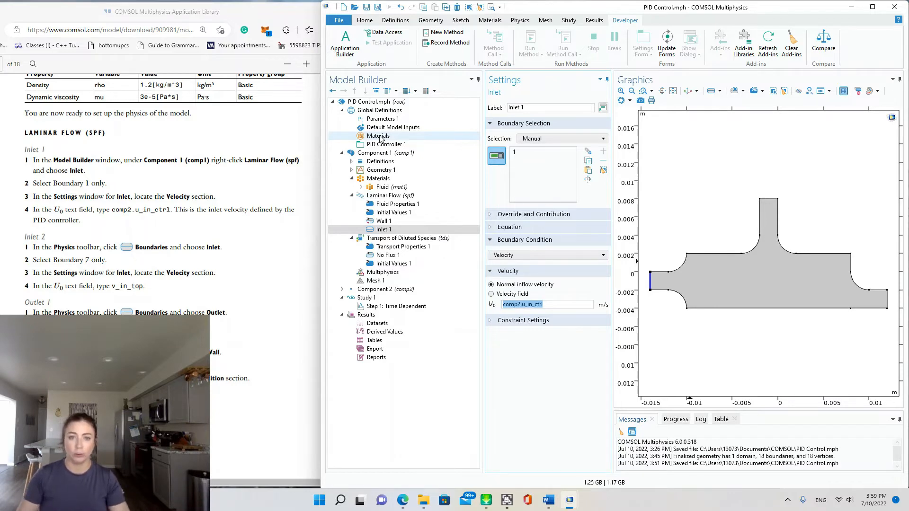
click(393, 144)
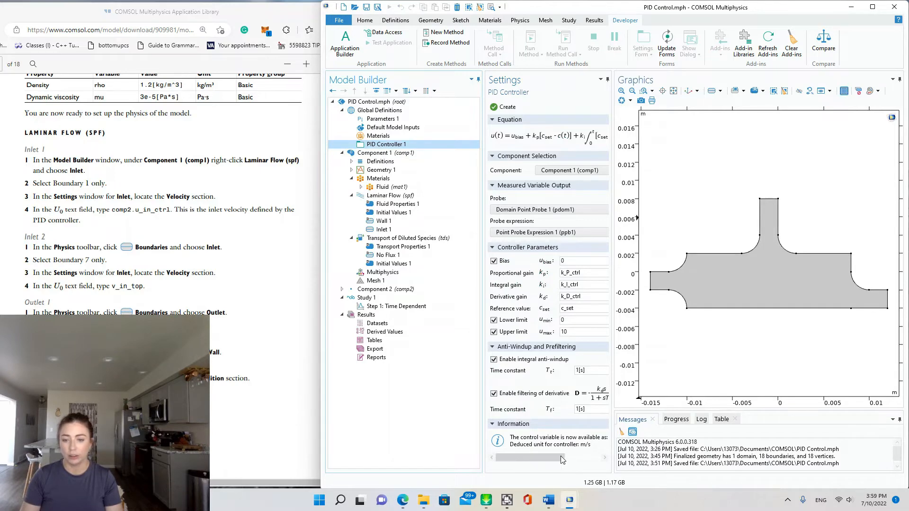
mouse_move(563, 458)
mouse_down()
mouse_move(604, 461)
mouse_move(530, 459)
mouse_move(580, 458)
mouse_up()
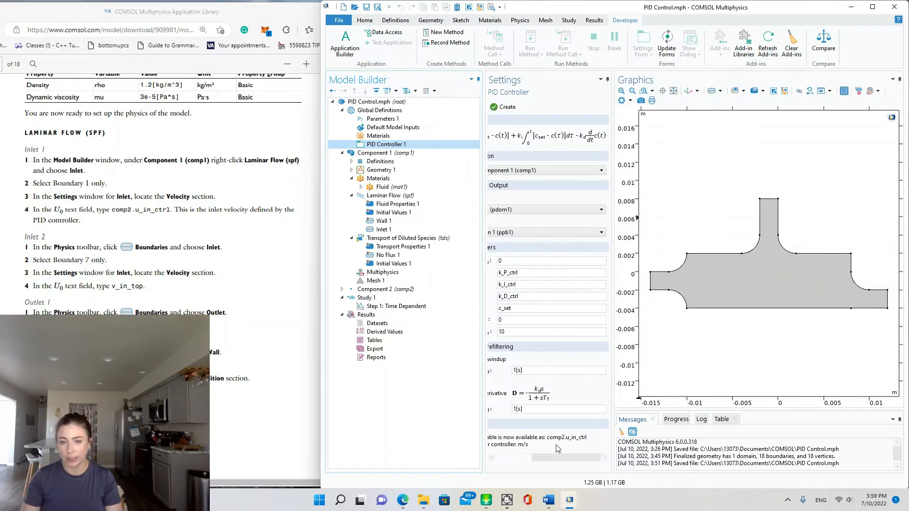
click(385, 230)
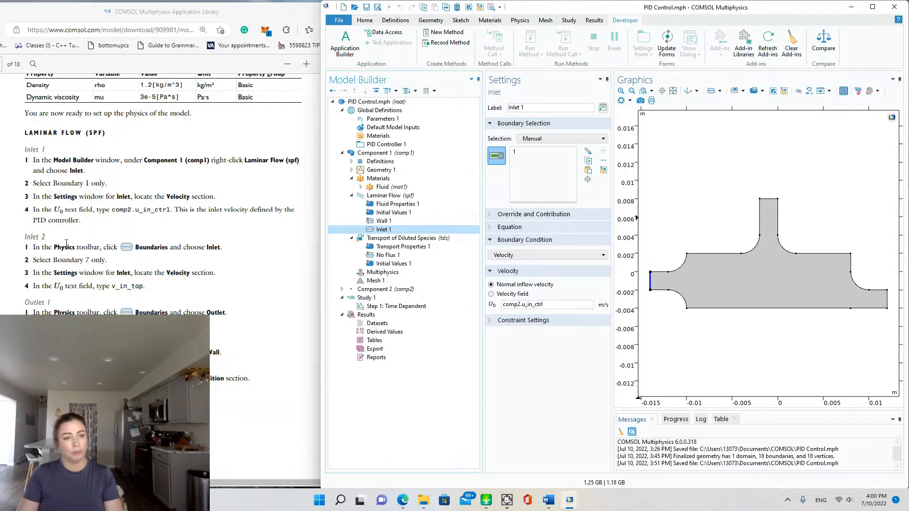
Add a second Inlet boundary condition to Laminar Flow.
click(520, 20)
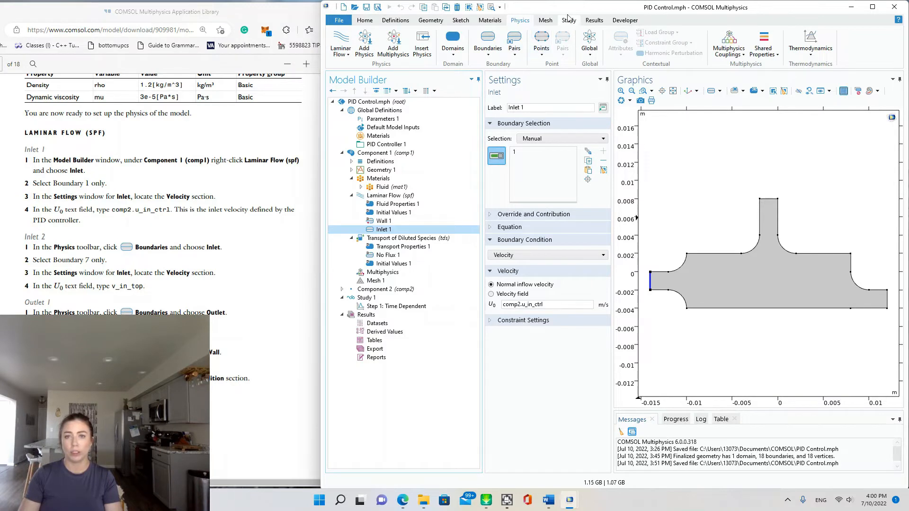
click(485, 55)
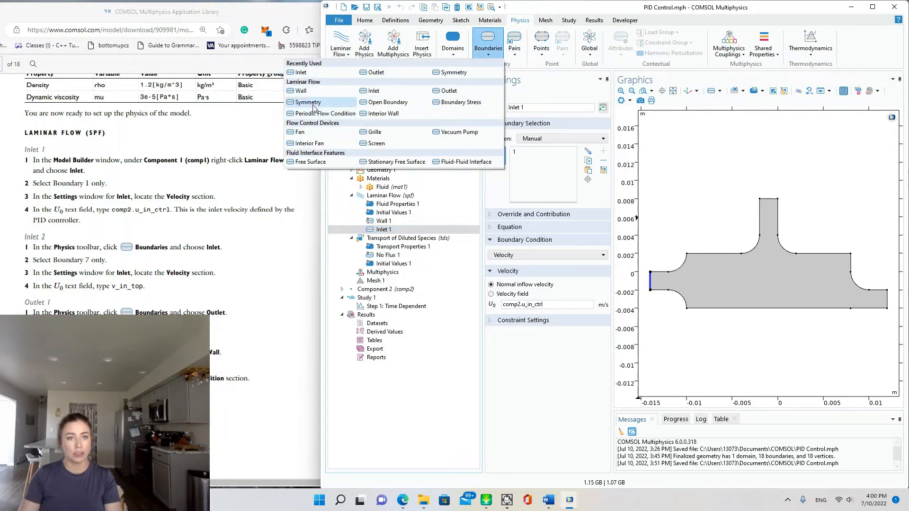
click(301, 73)
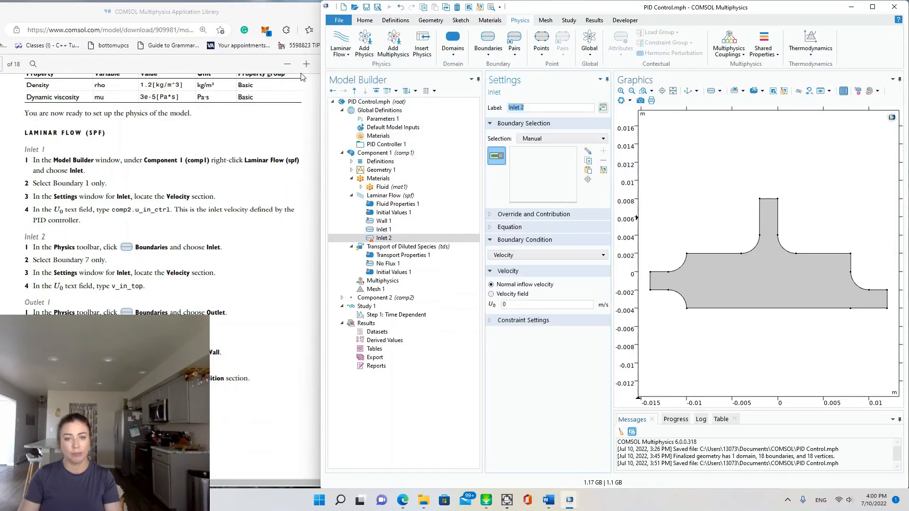
click(385, 196)
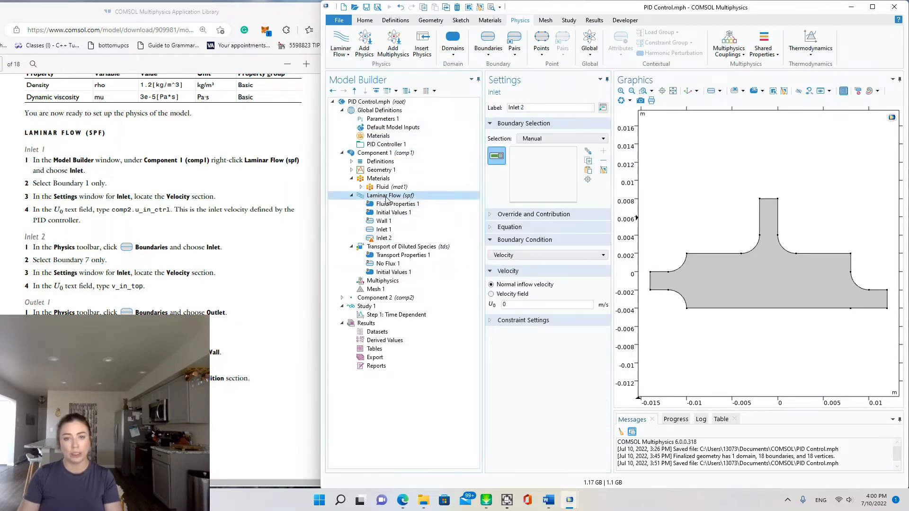
right_click(387, 199)
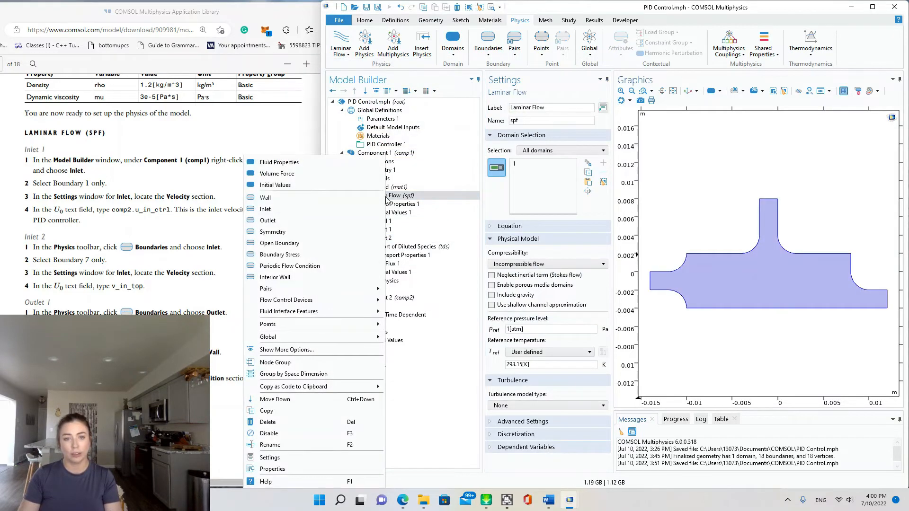
click(266, 209)
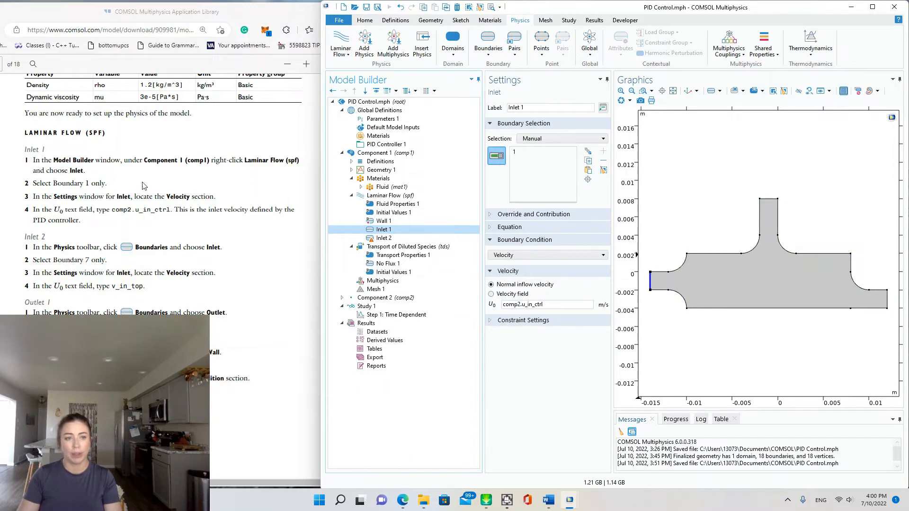
Assign Inlet 2 to Boundary 7, the upper edge of the vertical channel, and set its normal inflow velocity U0 to v_in_top.
click(384, 238)
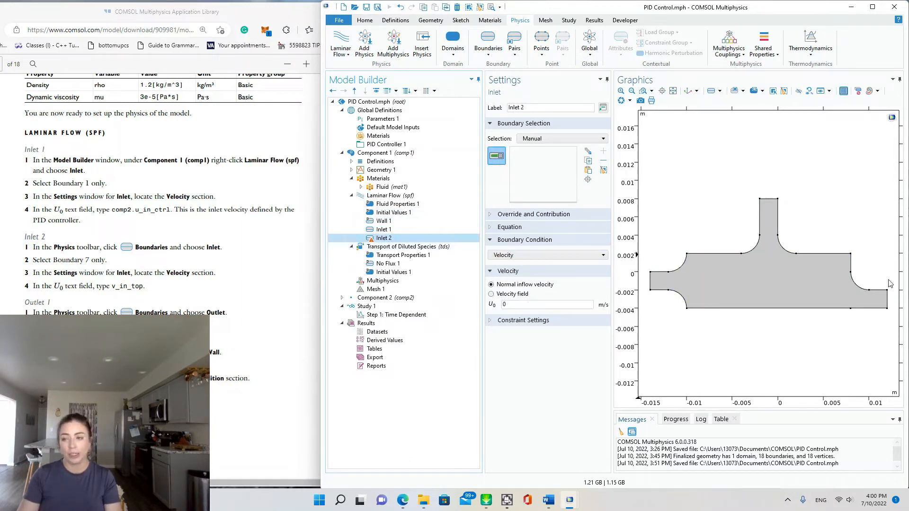
click(769, 199)
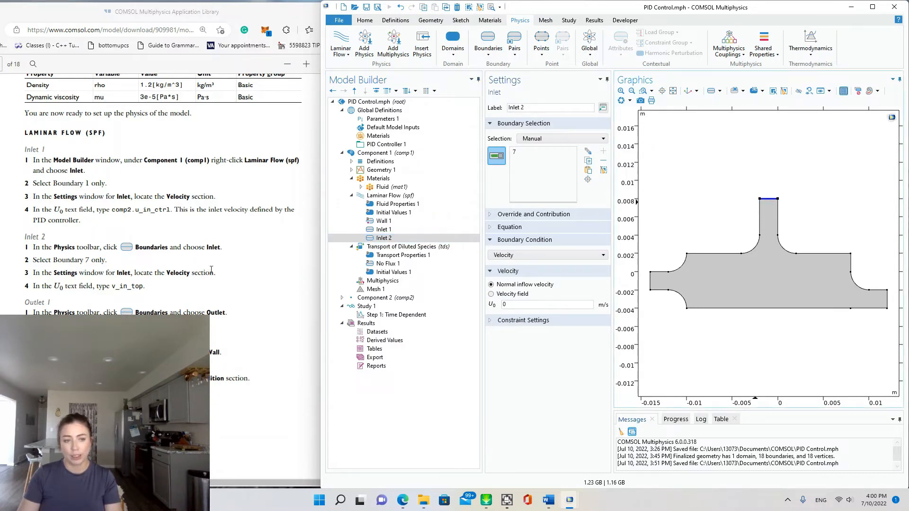
click(521, 305)
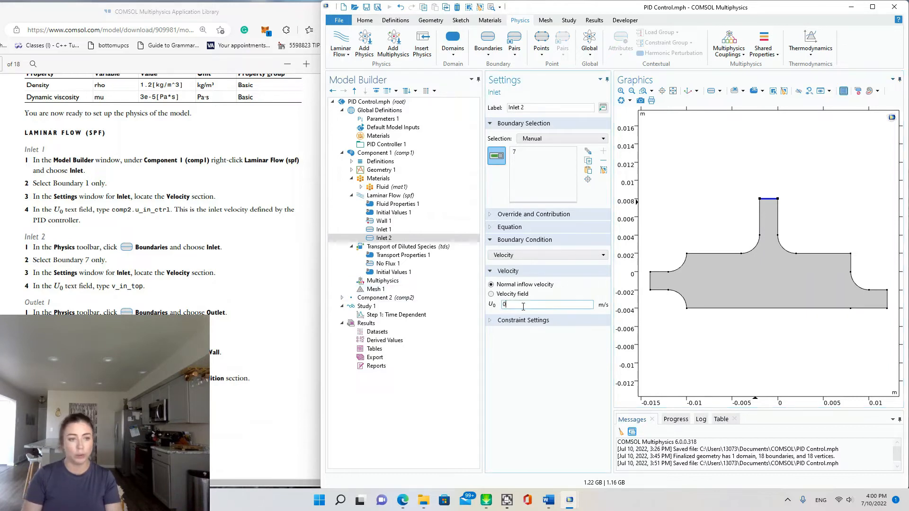
key(BackSpace)
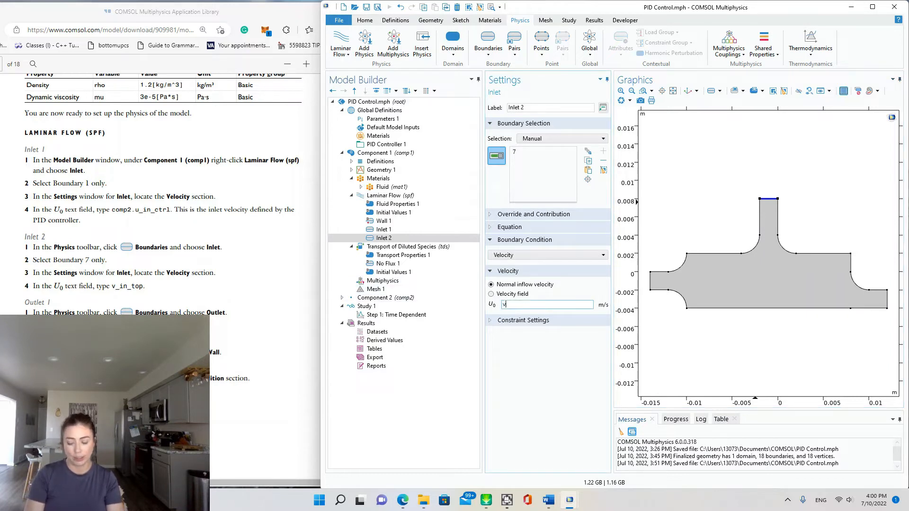
text(v_in_)
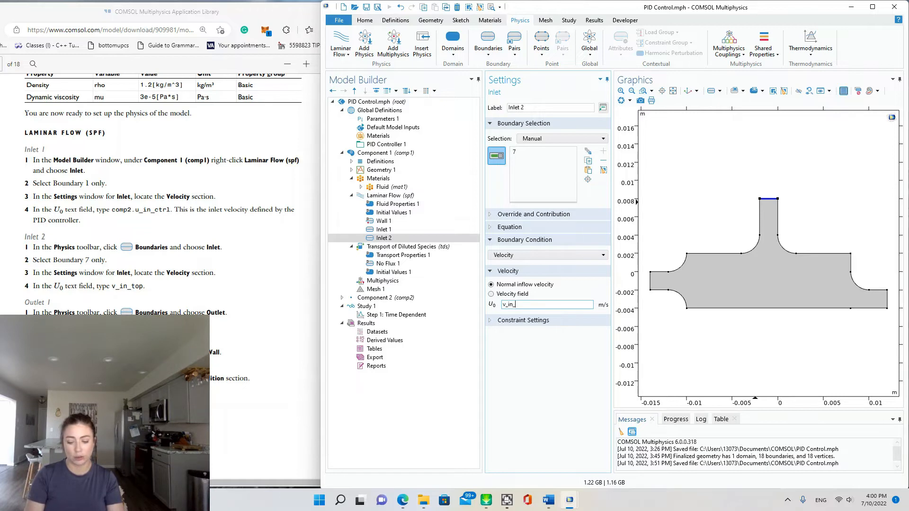
text(top)
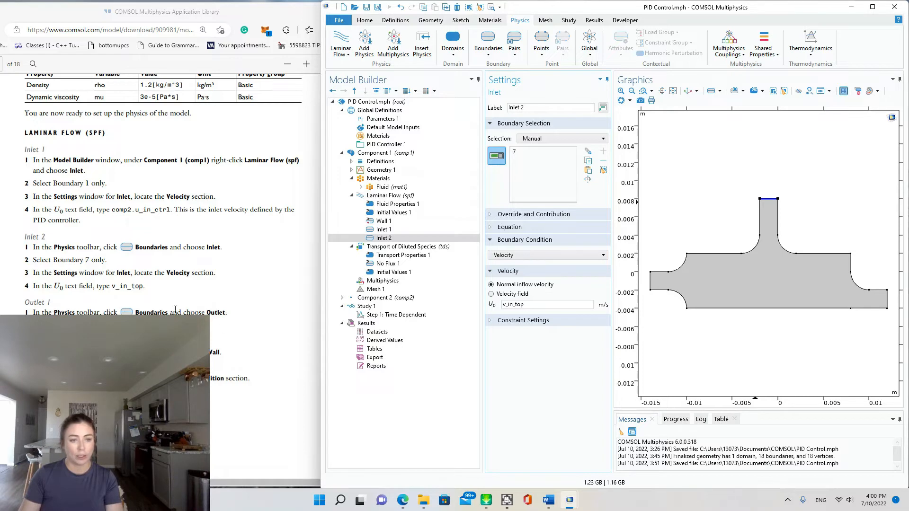
Add an Outlet boundary condition to Laminar Flow and assign it to Boundary 13, the vertical edge at the channel's right end.
click(488, 45)
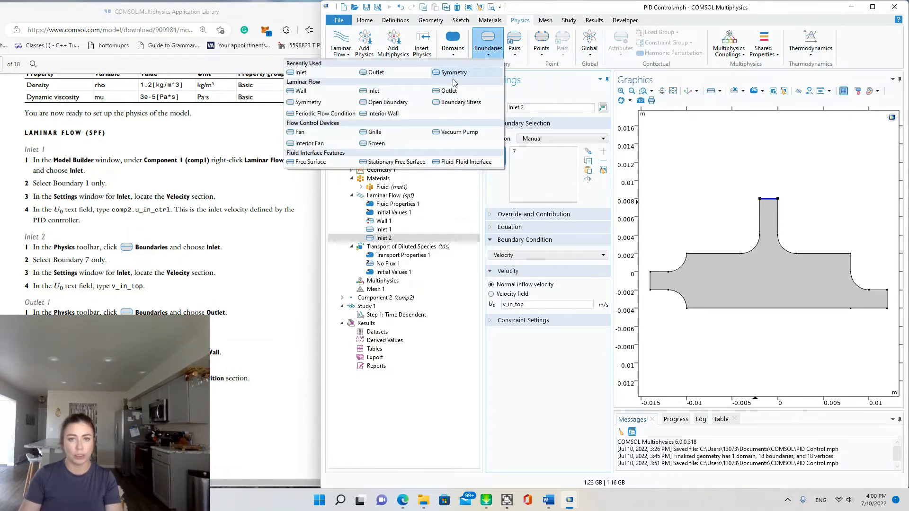
click(384, 69)
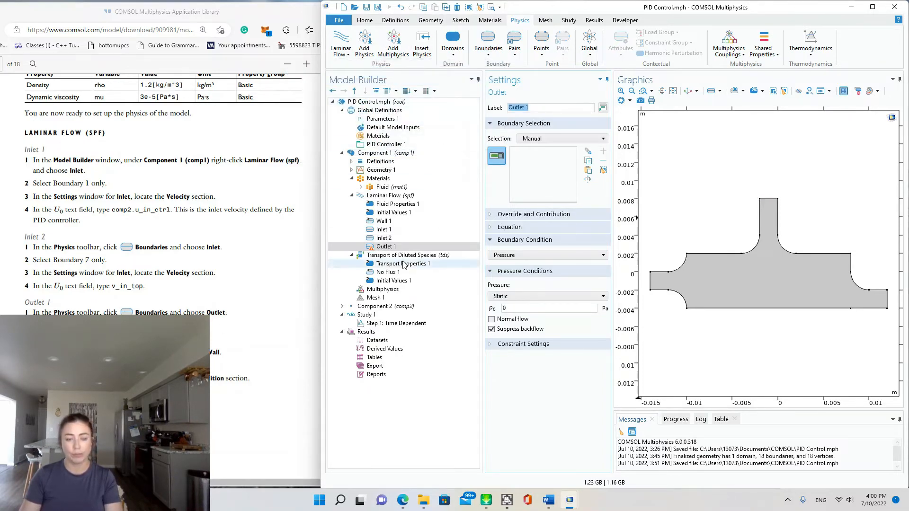
click(886, 298)
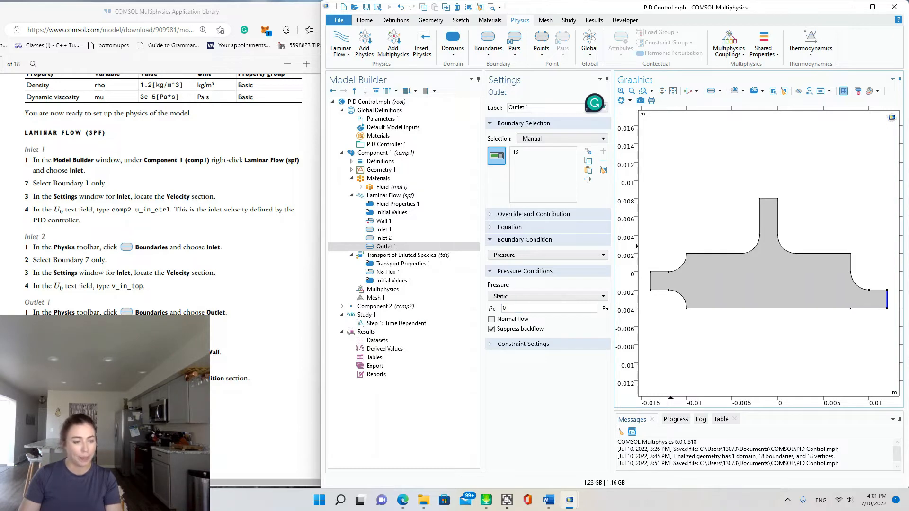
Add a second Wall condition to Laminar Flow on Boundaries 2, 3, 6 and 8, with the wall condition set to Slip velocity.
scroll(161, 189, down, 3)
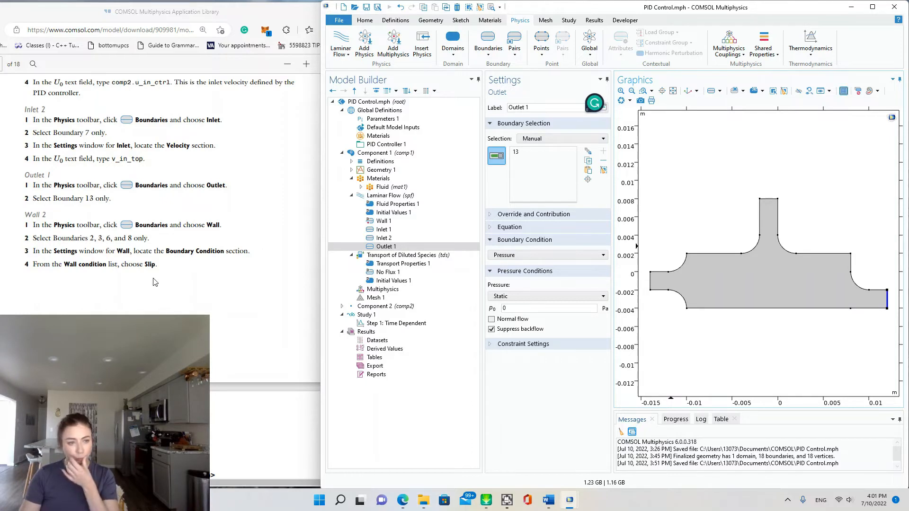
click(488, 51)
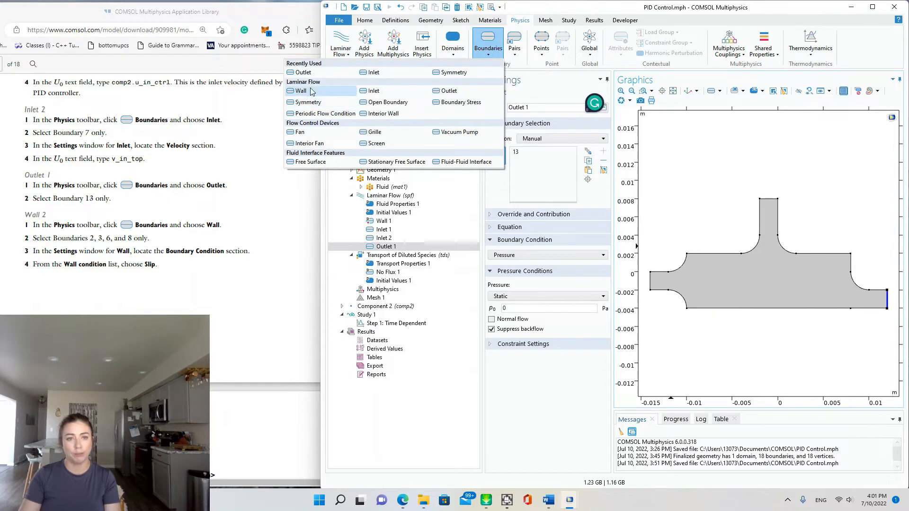
click(339, 103)
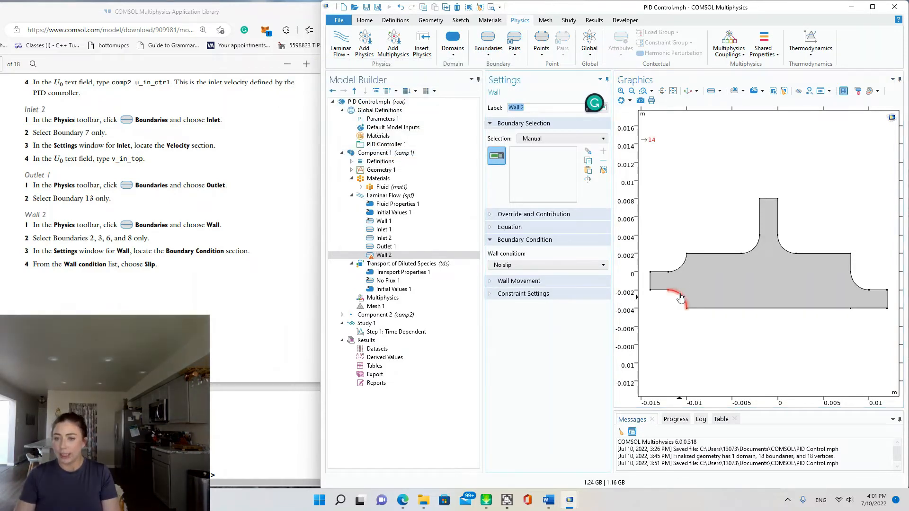
click(659, 289)
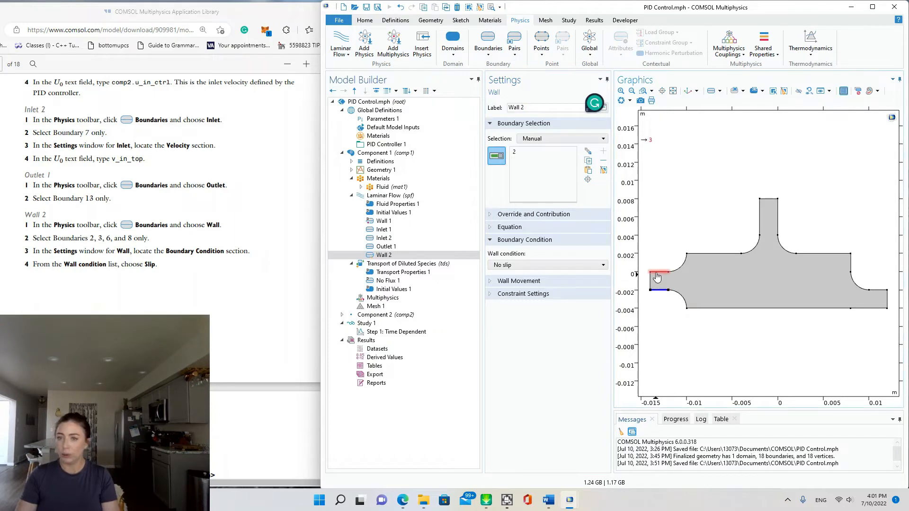
click(659, 272)
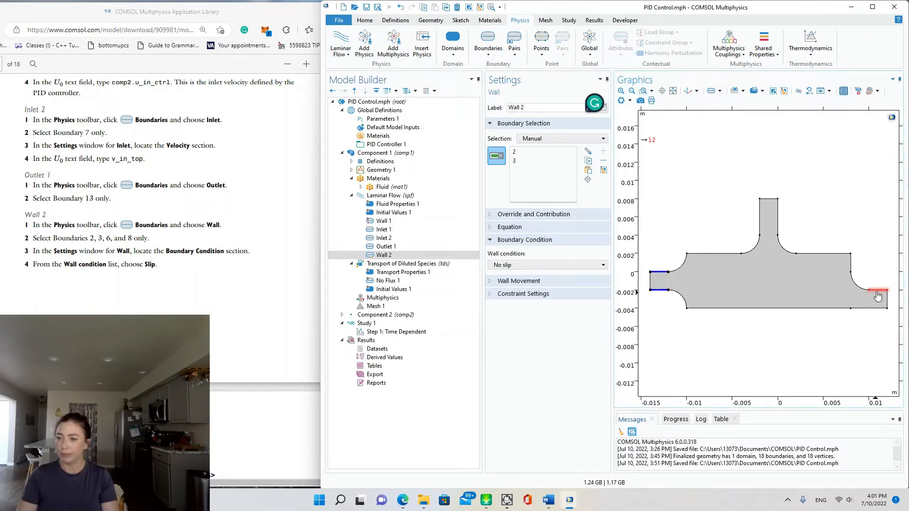
click(759, 210)
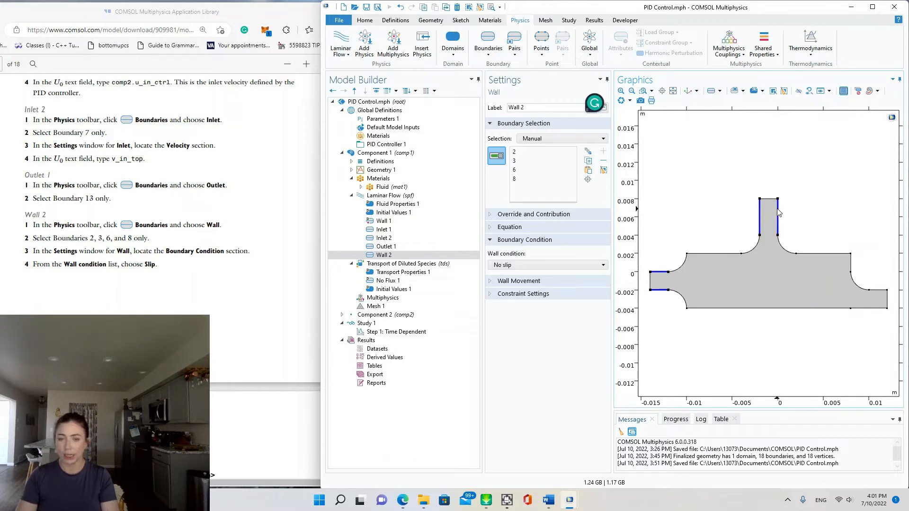
click(521, 265)
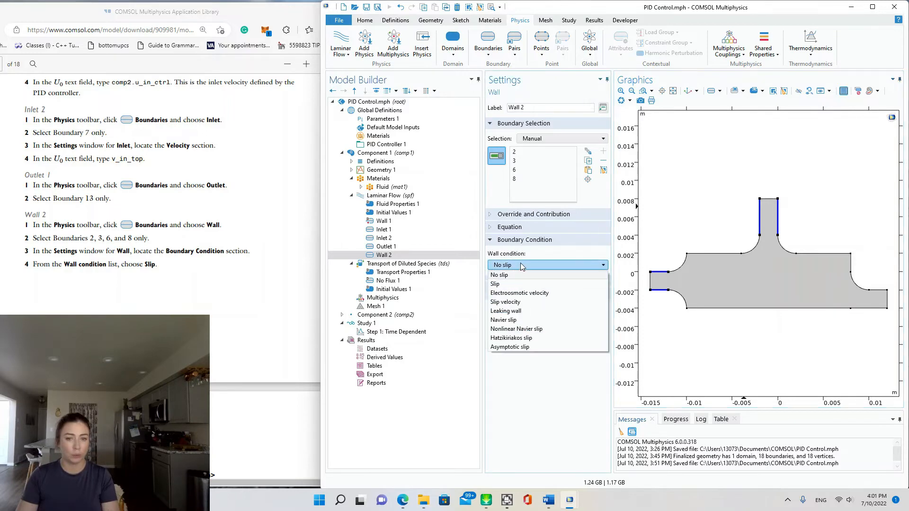
click(505, 302)
In Transport Properties 1 of Transport of Diluted Species, set the convection velocity to Velocity field (spf) and the diffusion coefficient to D.
scroll(161, 189, down, 3)
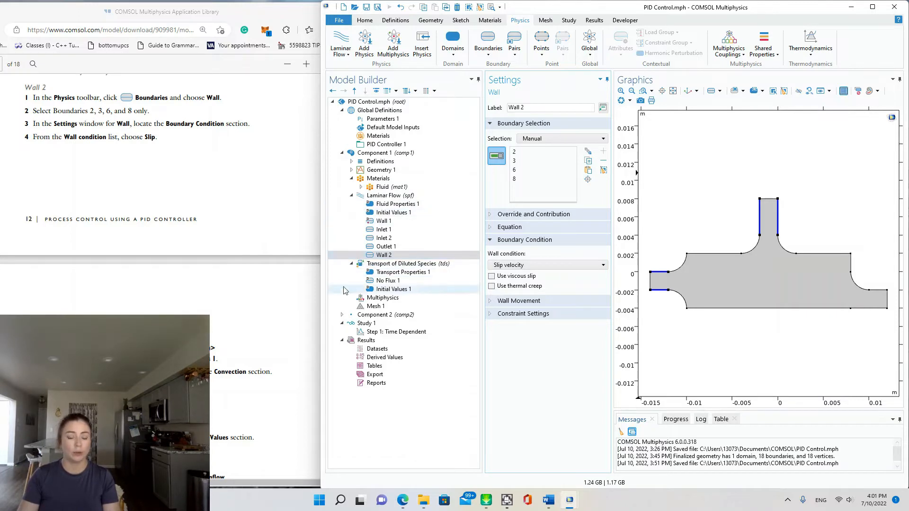
scroll(101, 264, down, 4)
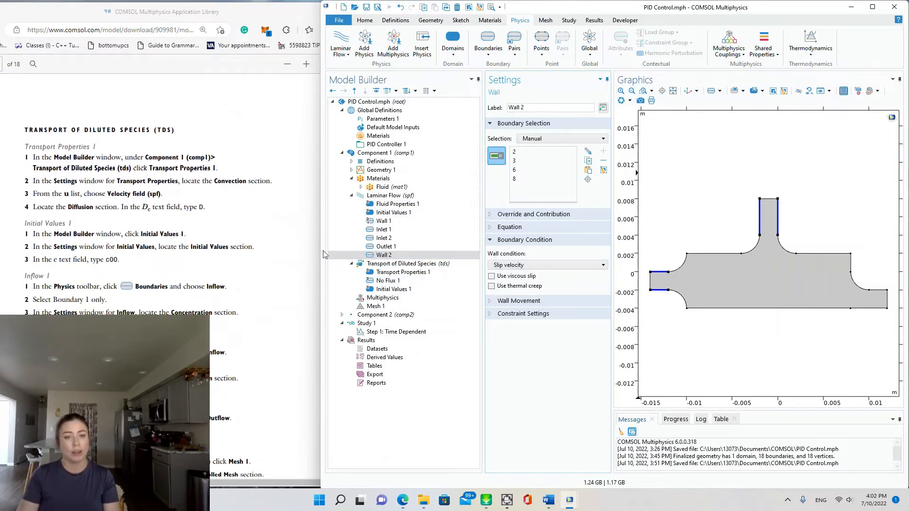
click(401, 273)
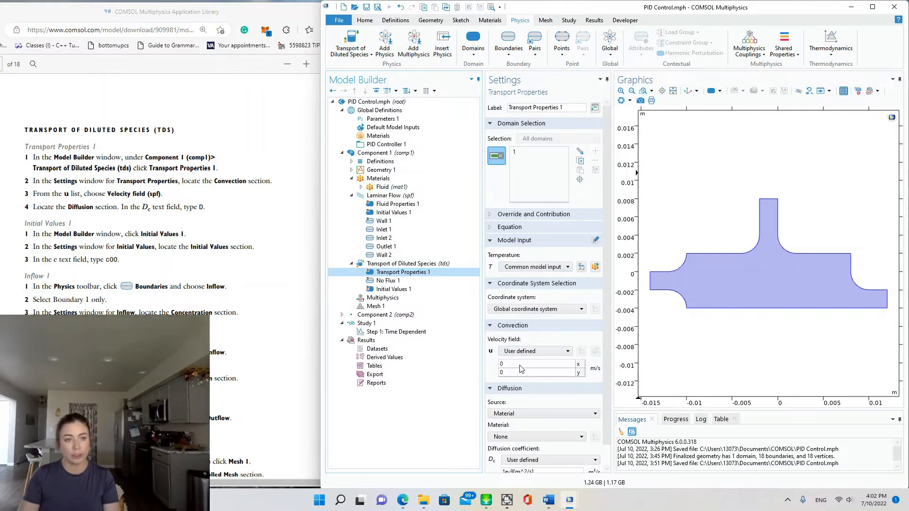
click(527, 350)
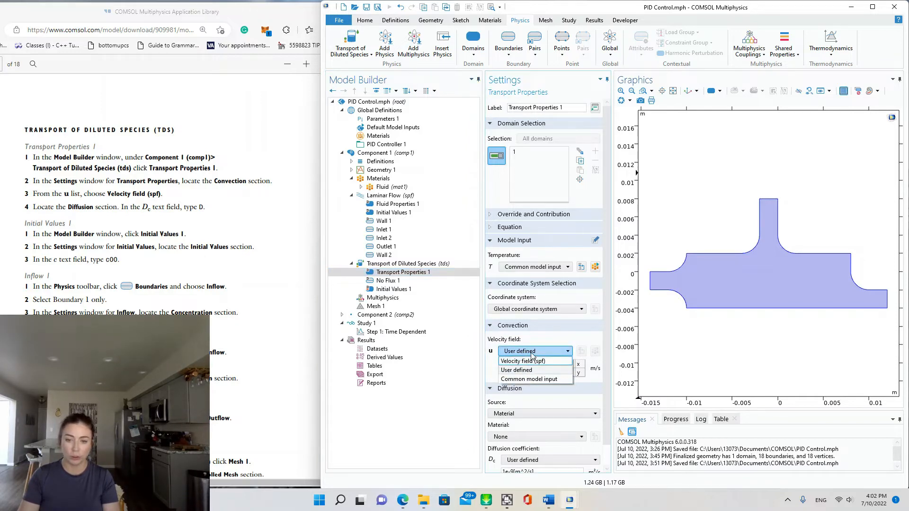
click(533, 362)
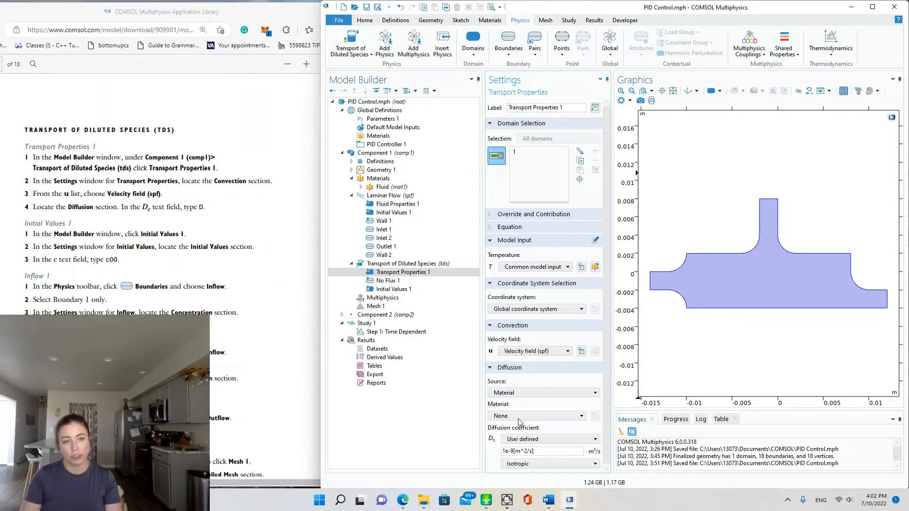
scroll(527, 388, down, 1)
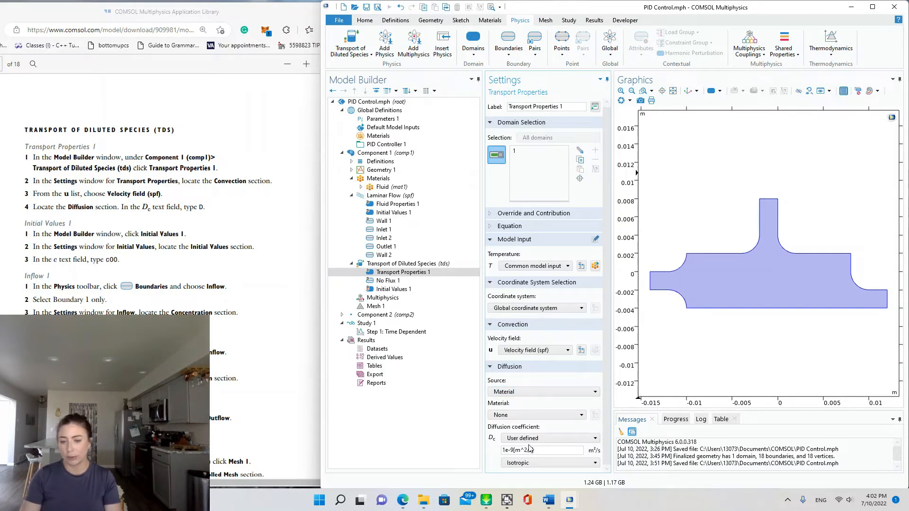
drag(534, 450, 495, 455)
text(D)
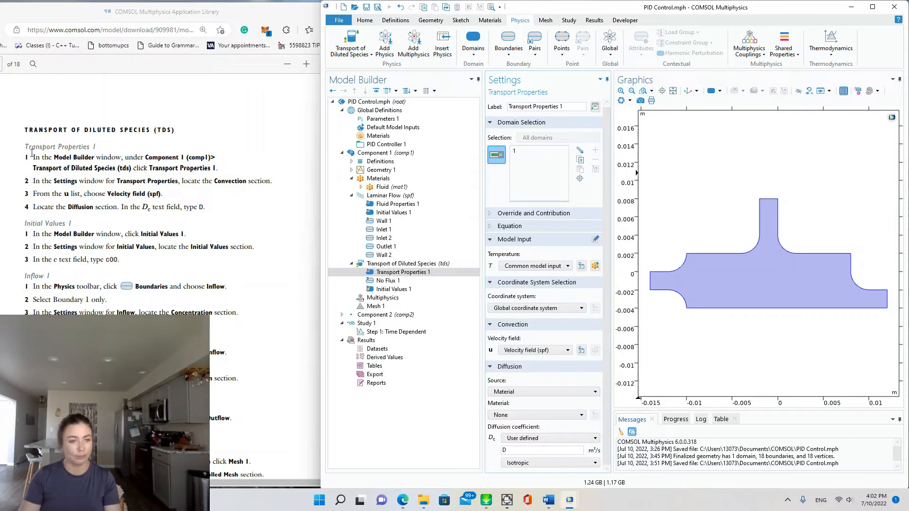
Set the initial concentration c in Initial Values 1 of Transport of Diluted Species to c00.
click(392, 289)
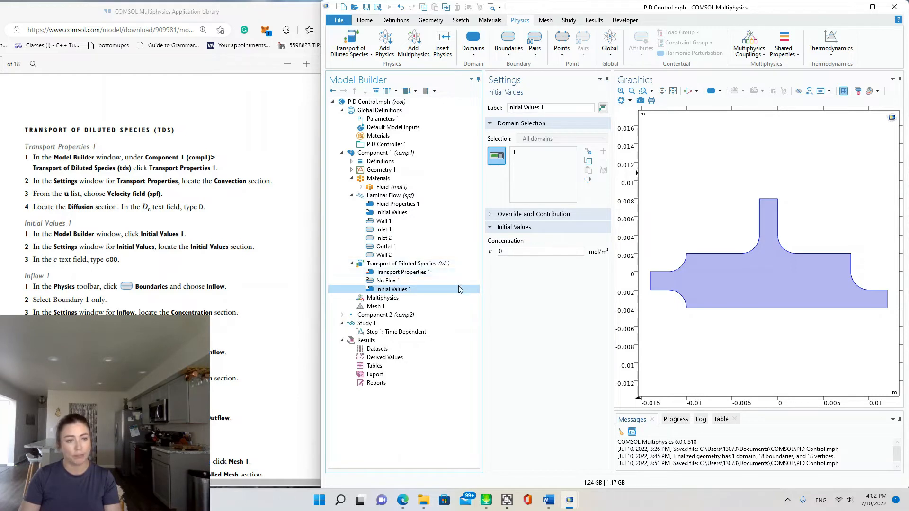
double_click(501, 252)
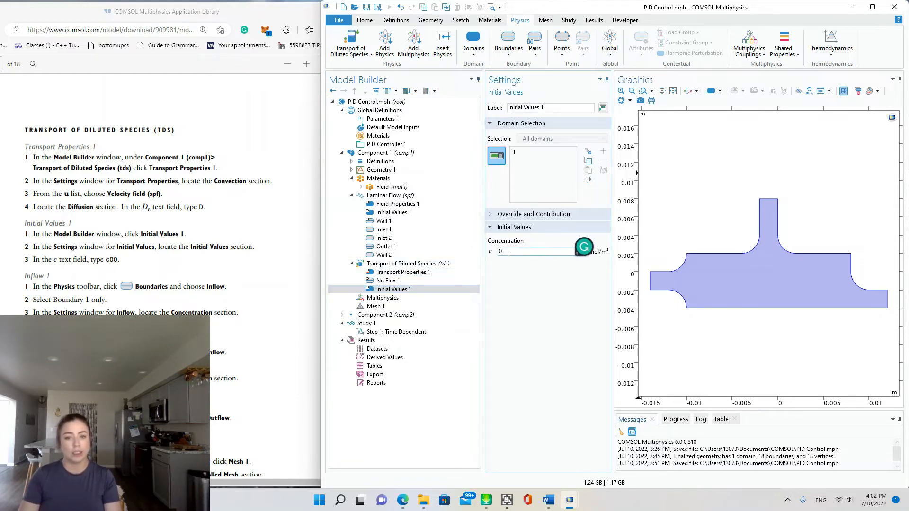
text(c00)
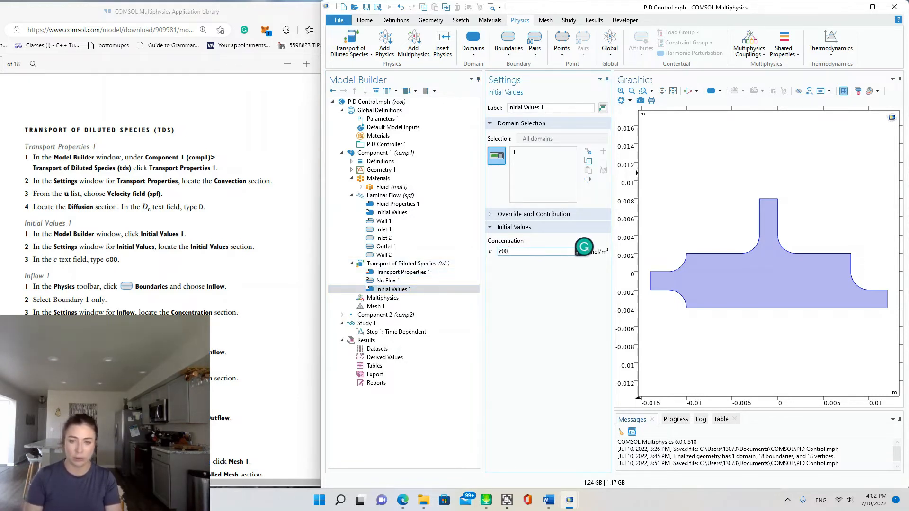
click(563, 297)
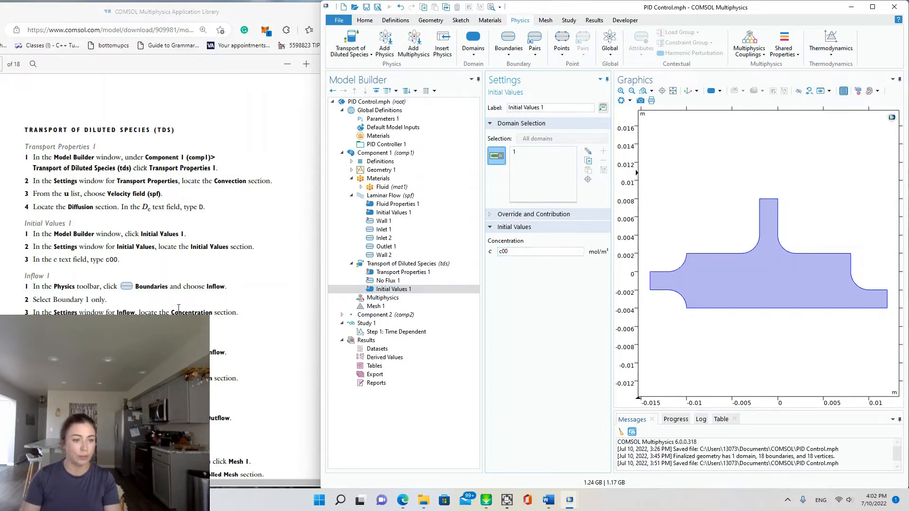
Add an Inflow condition to Transport of Diluted Species on Boundary 1, with the concentration c0,c set to c_in_inlet.
scroll(246, 180, down, 3)
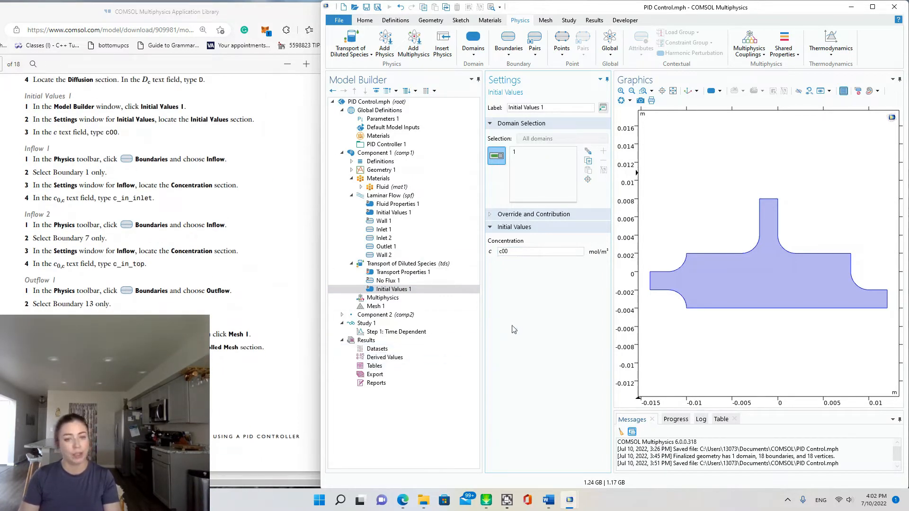
click(506, 53)
click(284, 90)
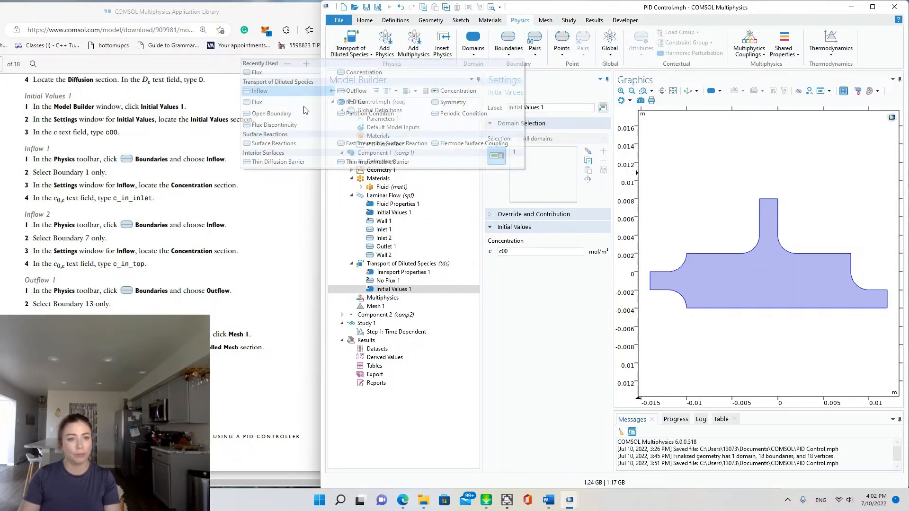
click(650, 284)
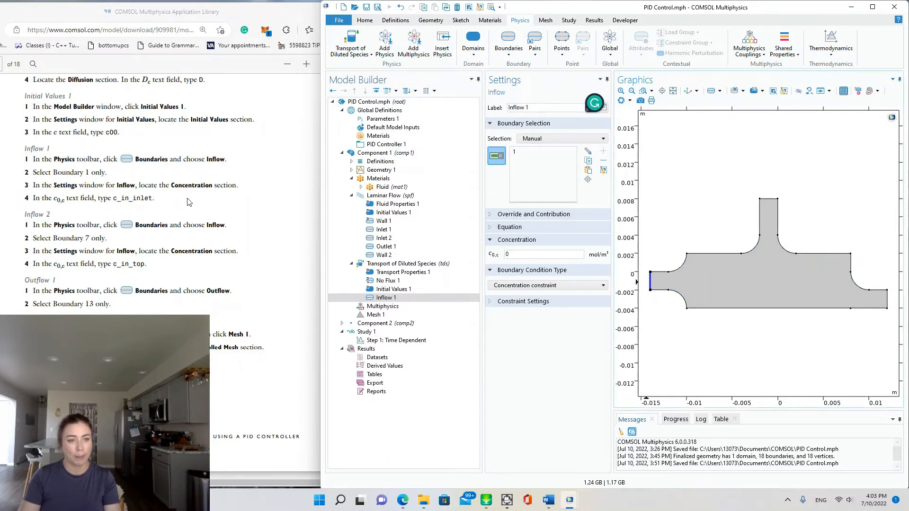
click(520, 256)
key(BackSpace)
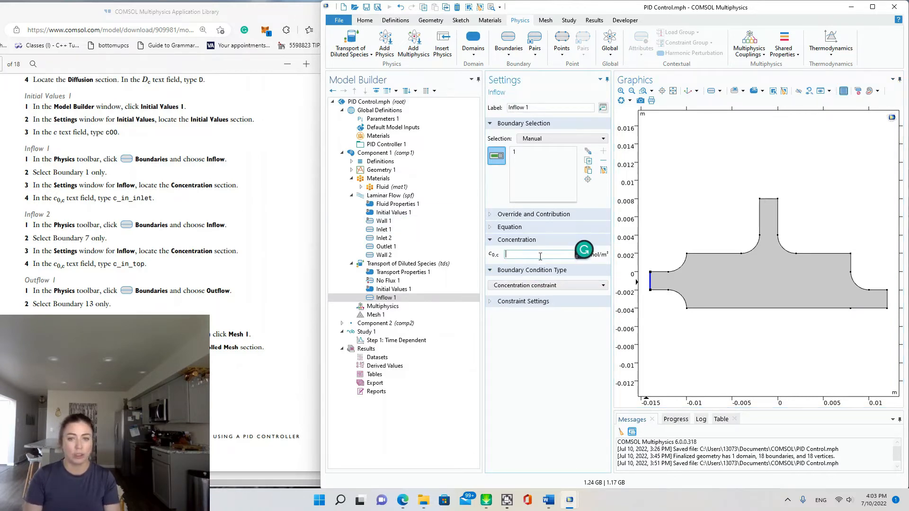
text(c)
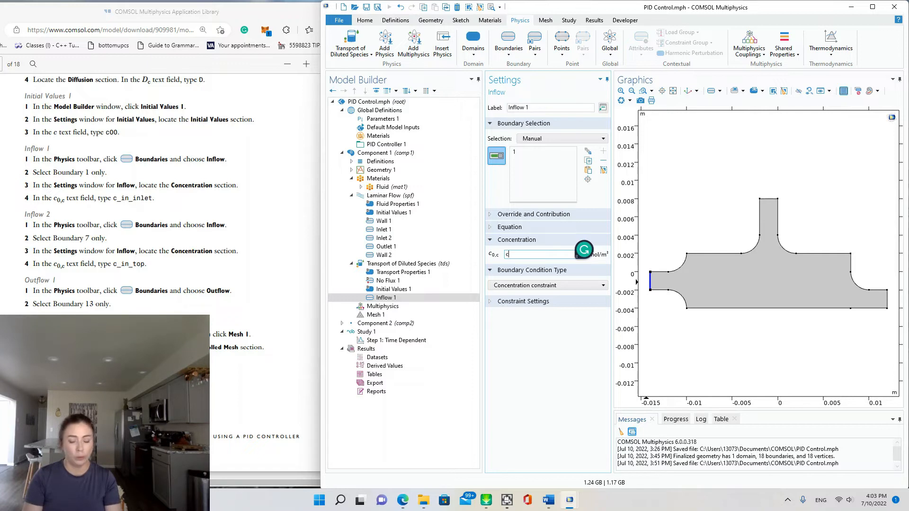
text(_in_inlet)
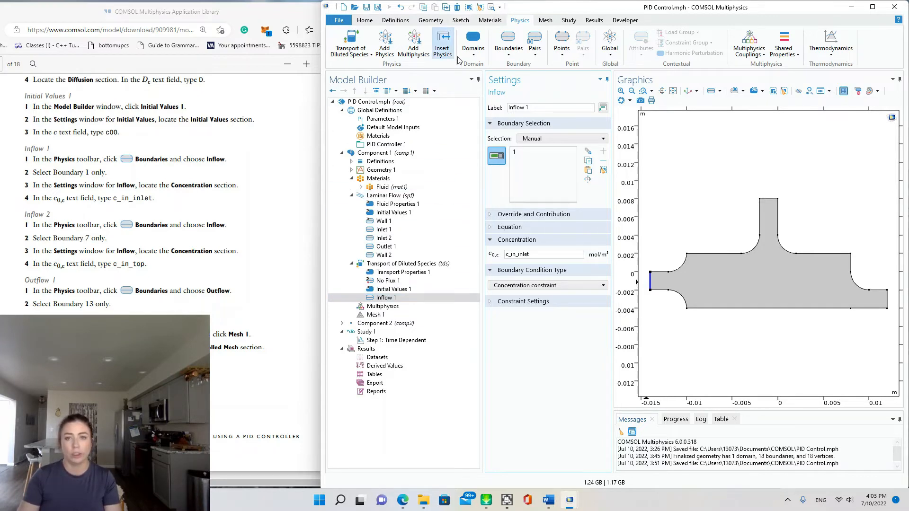
Add a second Inflow condition on Boundary 7, the upper edge of the vertical channel, with the concentration c0,c set to c_in_top.
click(510, 47)
click(261, 90)
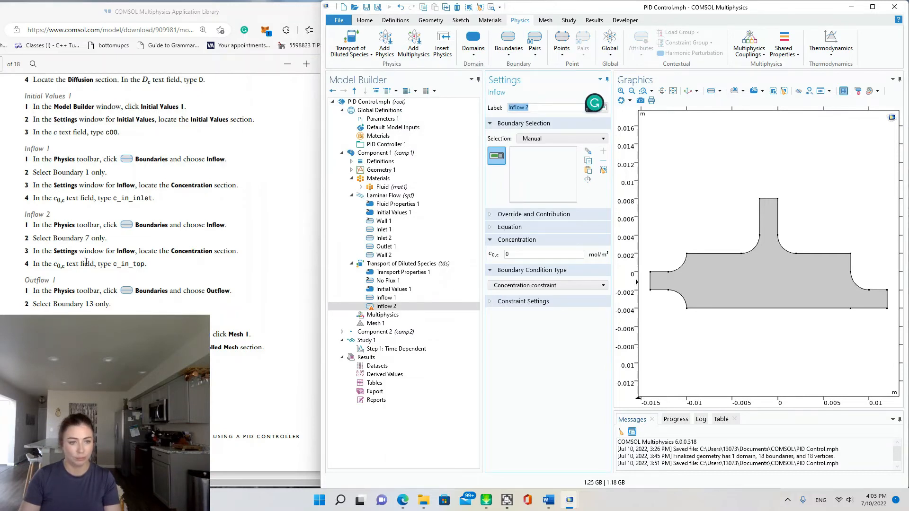
click(770, 202)
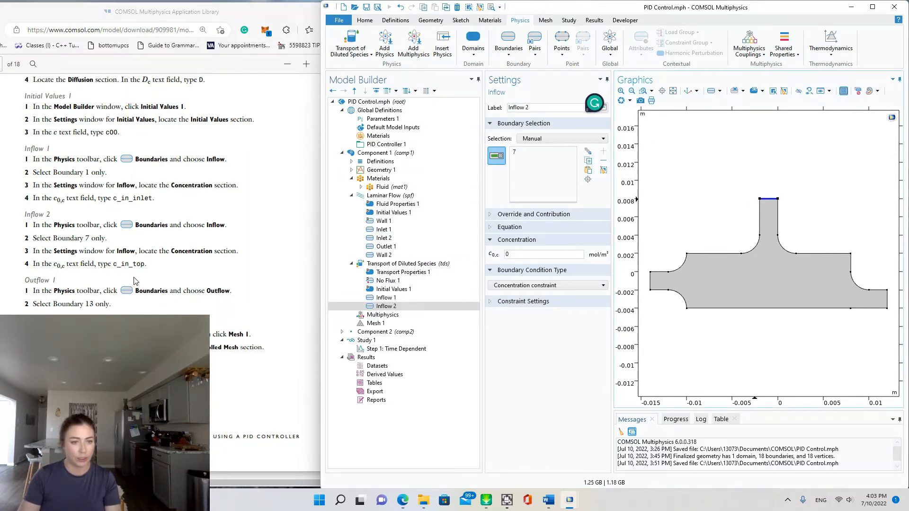
drag(538, 254, 482, 255)
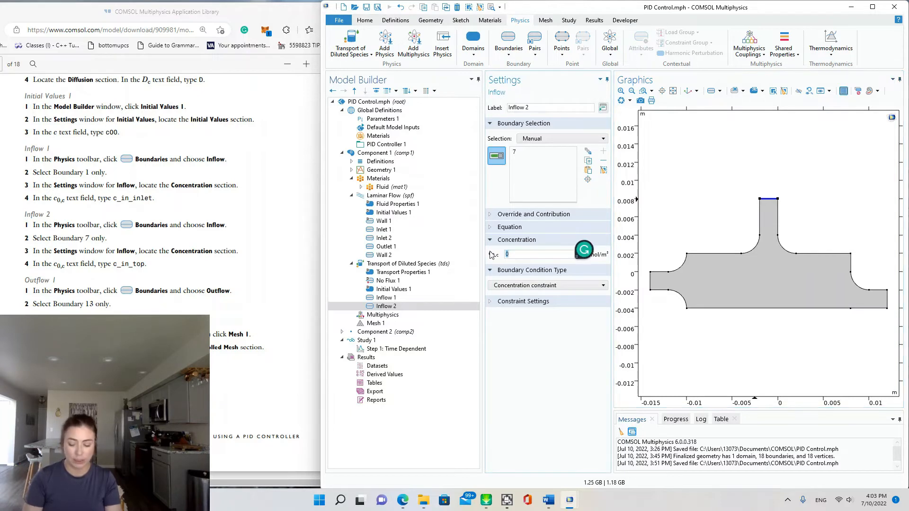
text(c_in_to)
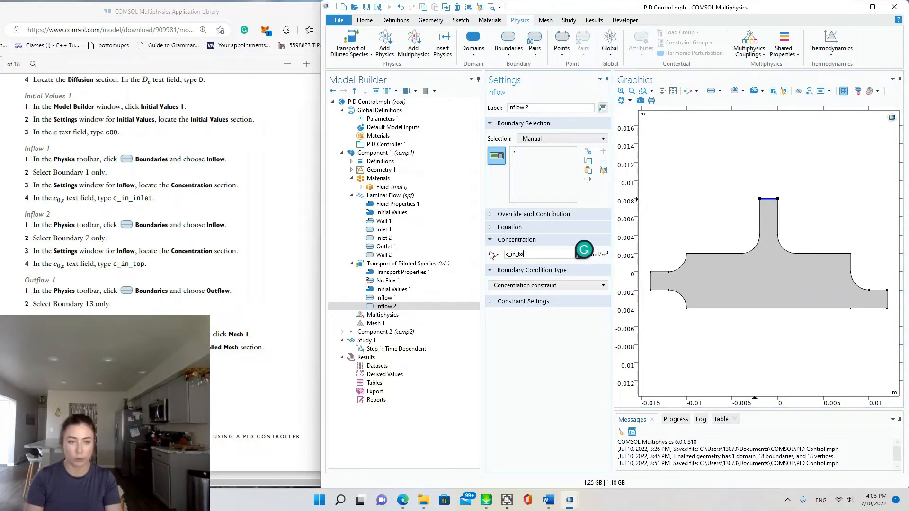
text(p)
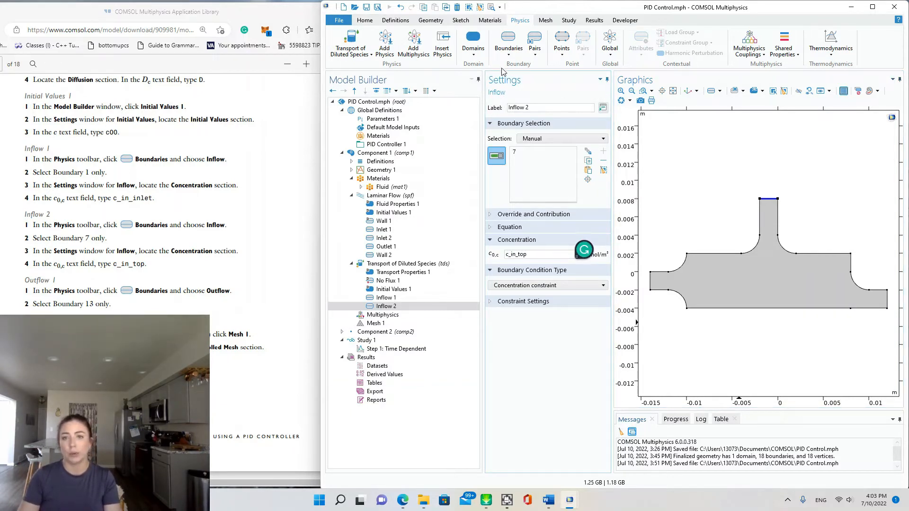
Add an Outflow condition to Transport of Diluted Species and assign it to Boundary 13.
click(508, 41)
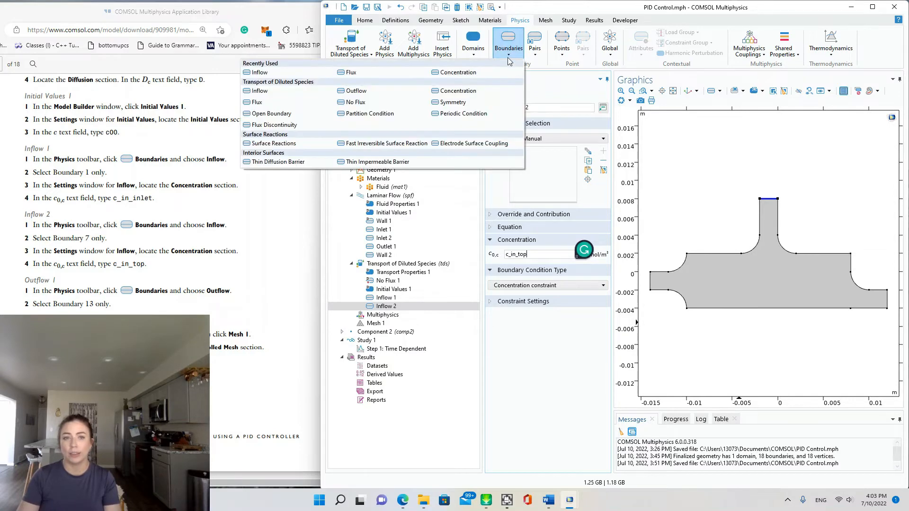
click(360, 91)
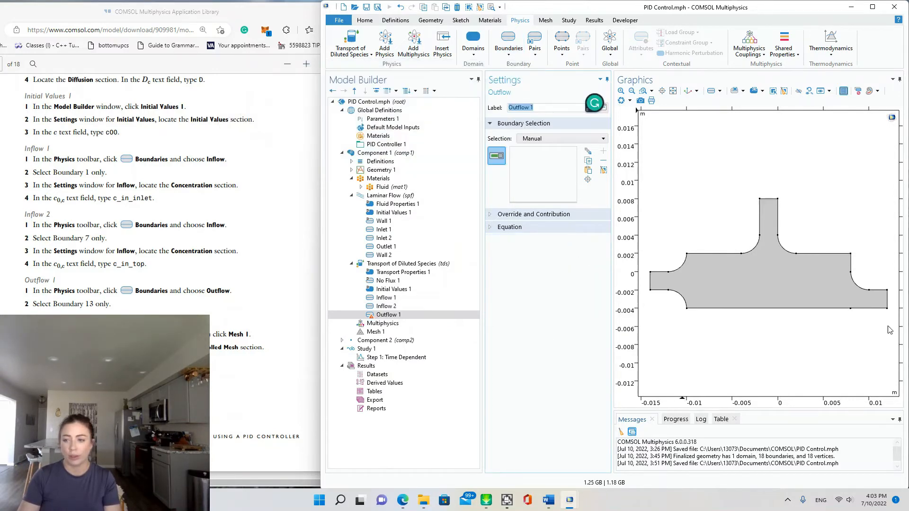
click(887, 299)
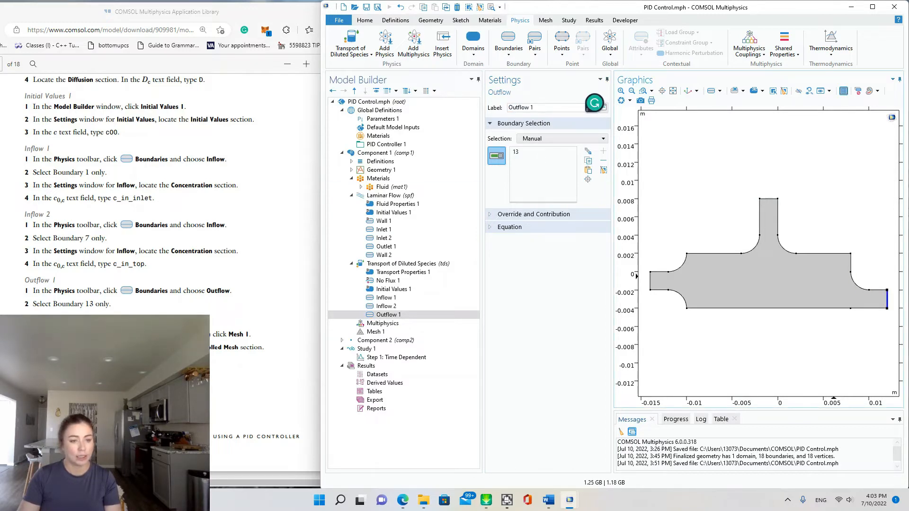
Set the element size of the physics-controlled Mesh 1 to Finer and build the complete mesh.
scroll(160, 265, down, 5)
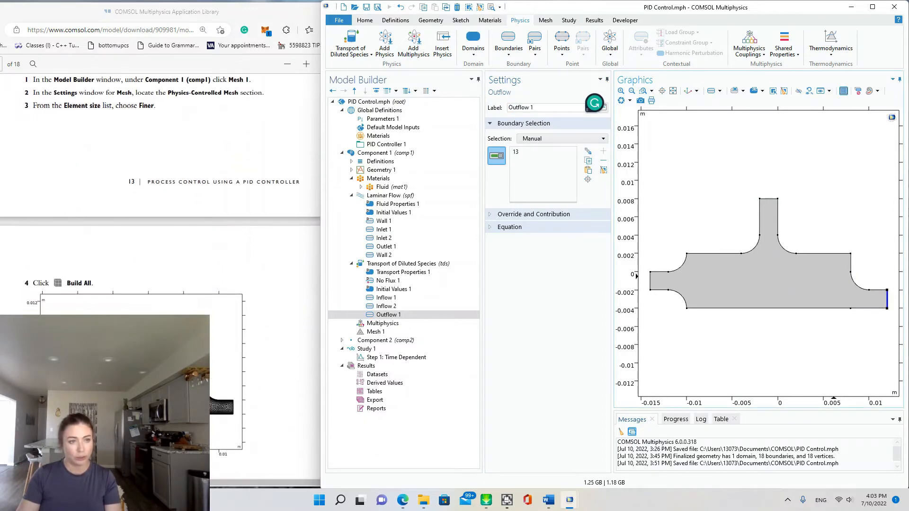
scroll(161, 265, up, 1)
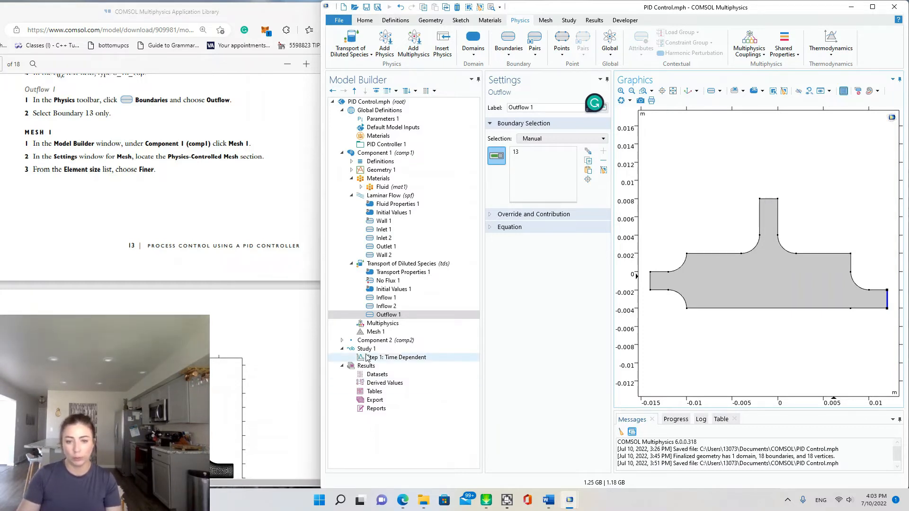
click(373, 332)
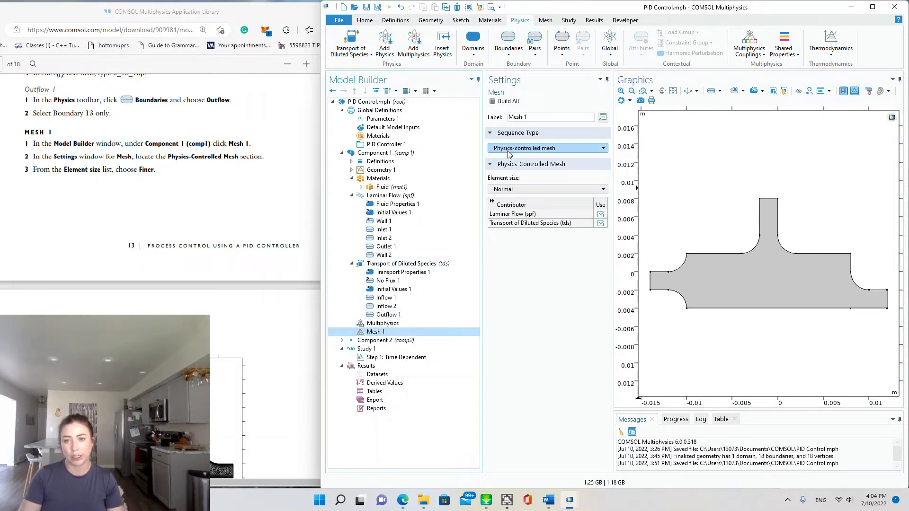
click(531, 150)
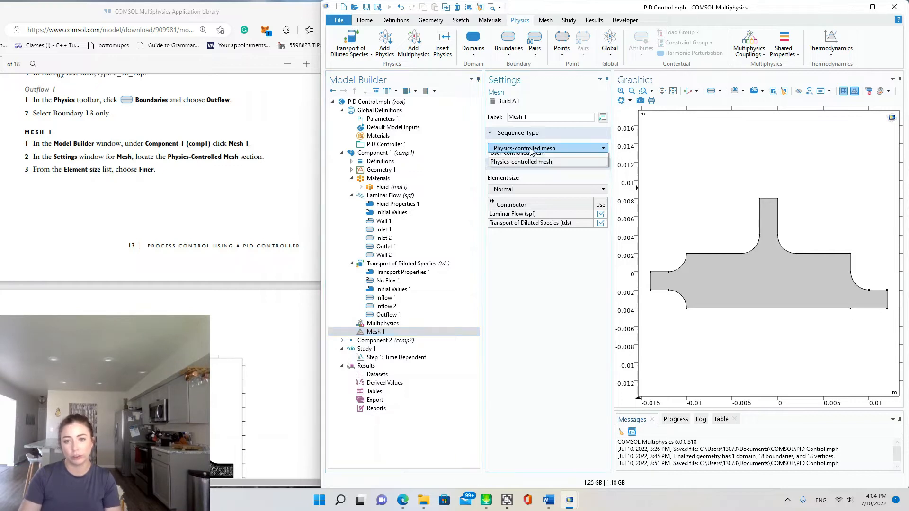
click(530, 150)
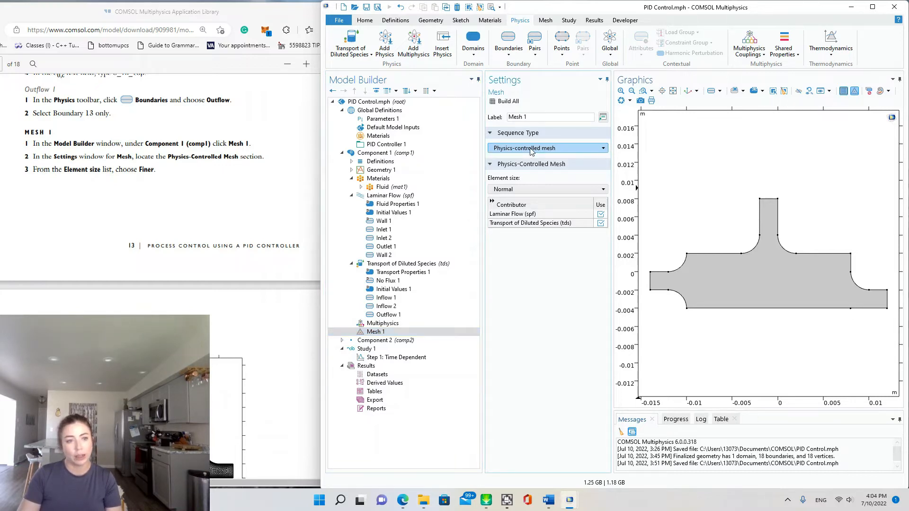
click(530, 188)
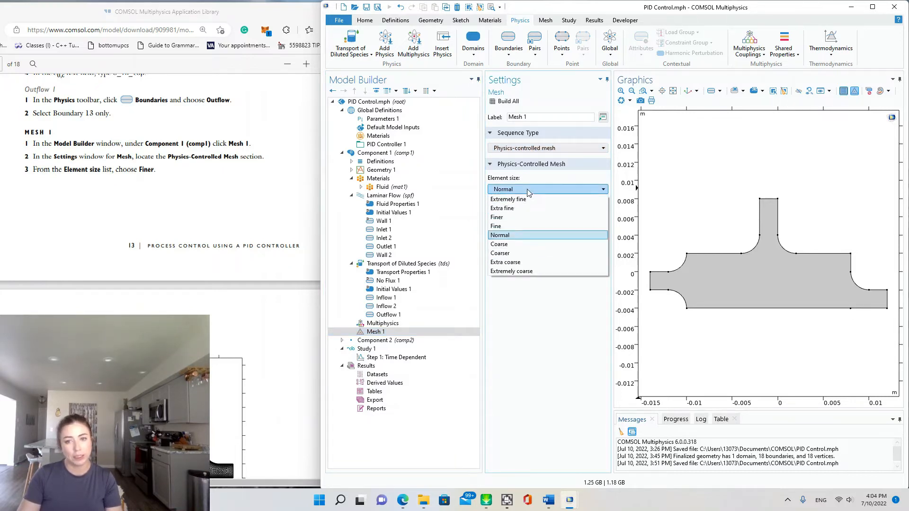
click(510, 217)
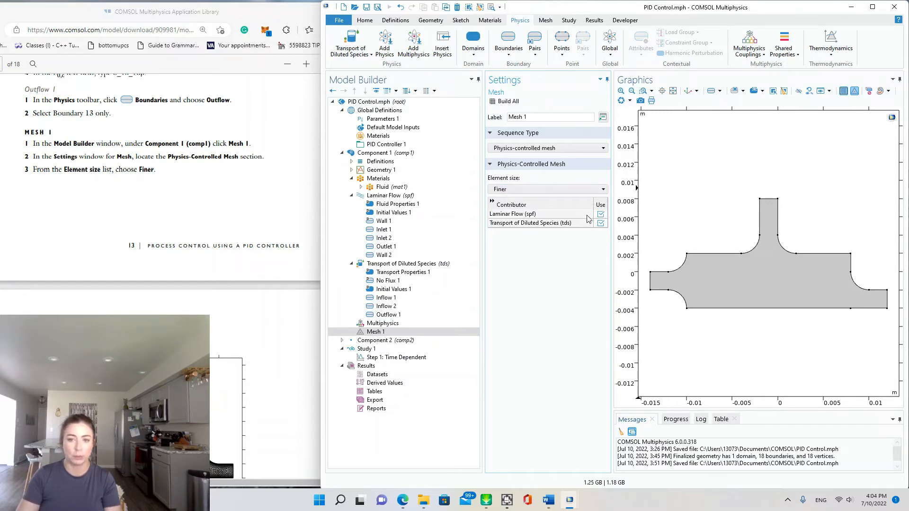
scroll(211, 328, down, 5)
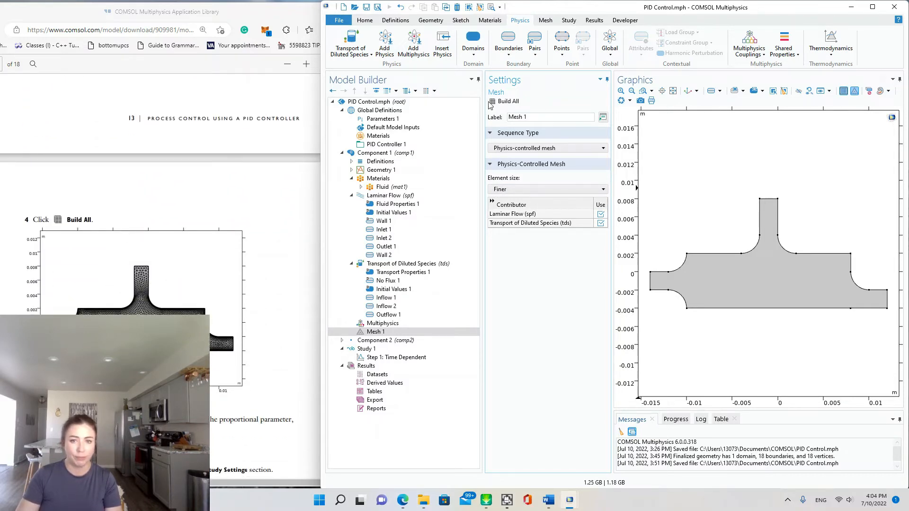
click(508, 103)
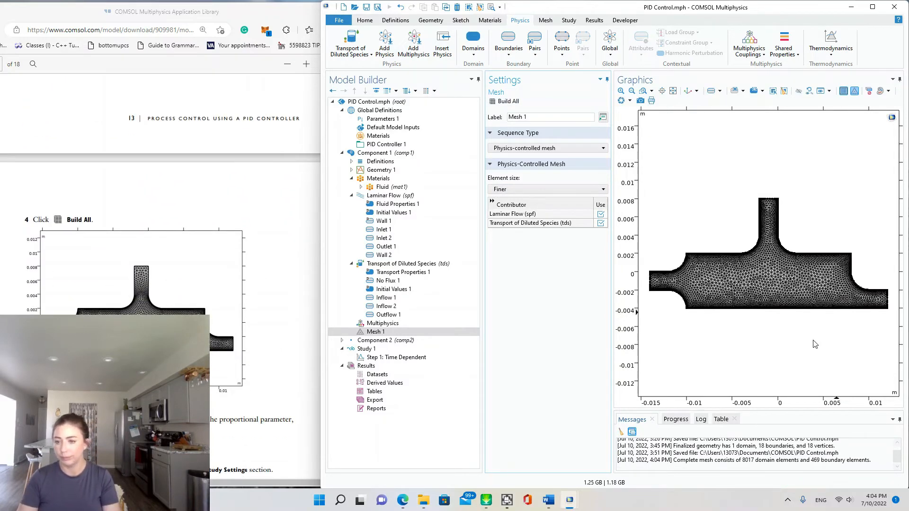
Examine the mesh and its boundary layers at the vertical channel junction, along the chamber's lower wall, and in the inlet and outlet channels.
scroll(745, 269, up, 10)
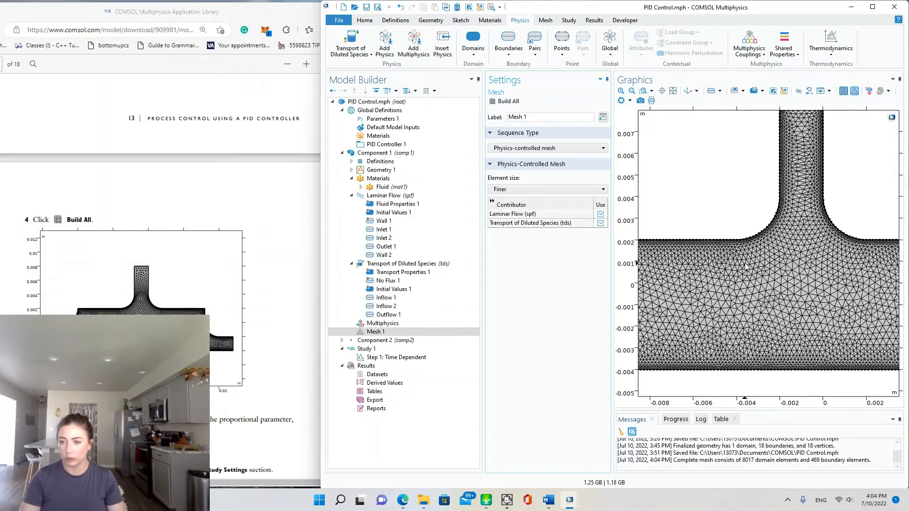
scroll(759, 141, down, 3)
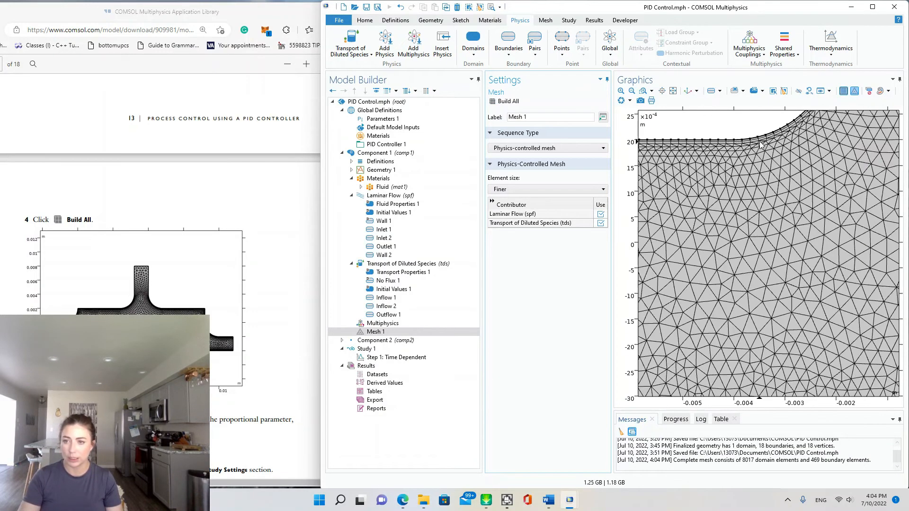
scroll(759, 143, up, 6)
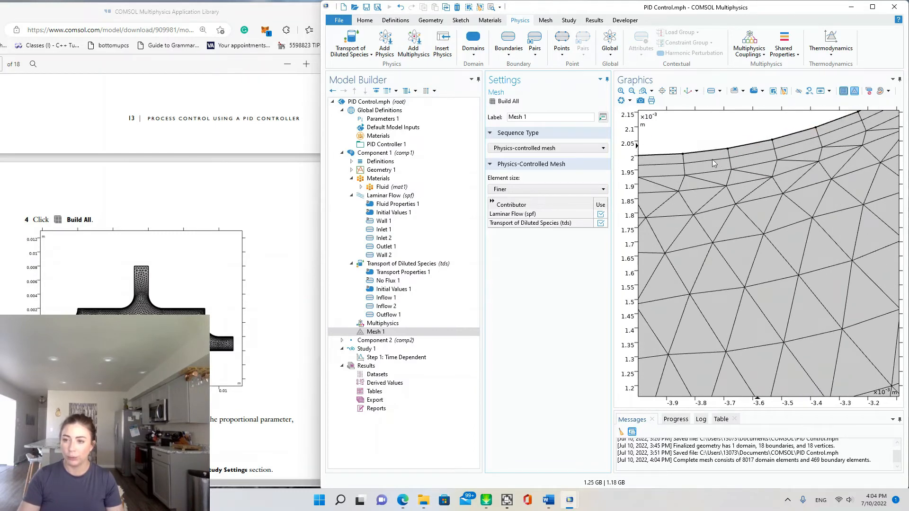
scroll(756, 161, down, 3)
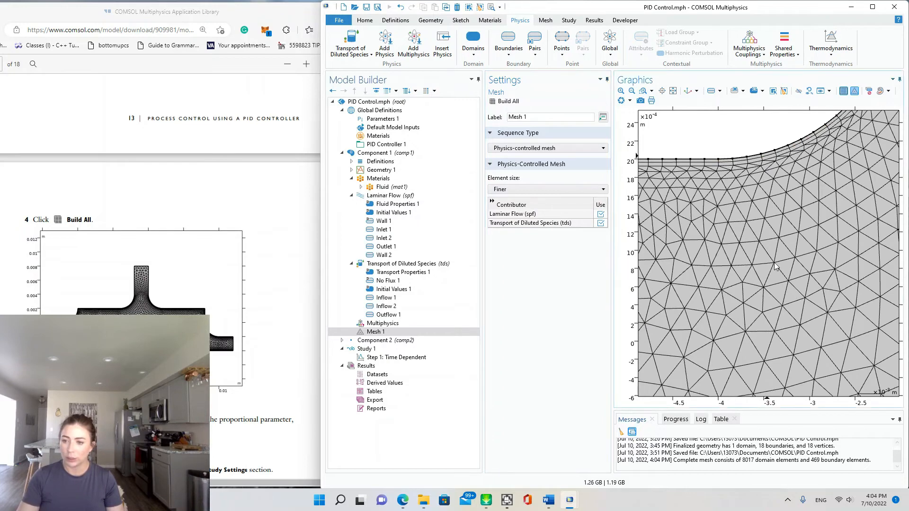
scroll(778, 236, down, 5)
scroll(791, 386, up, 10)
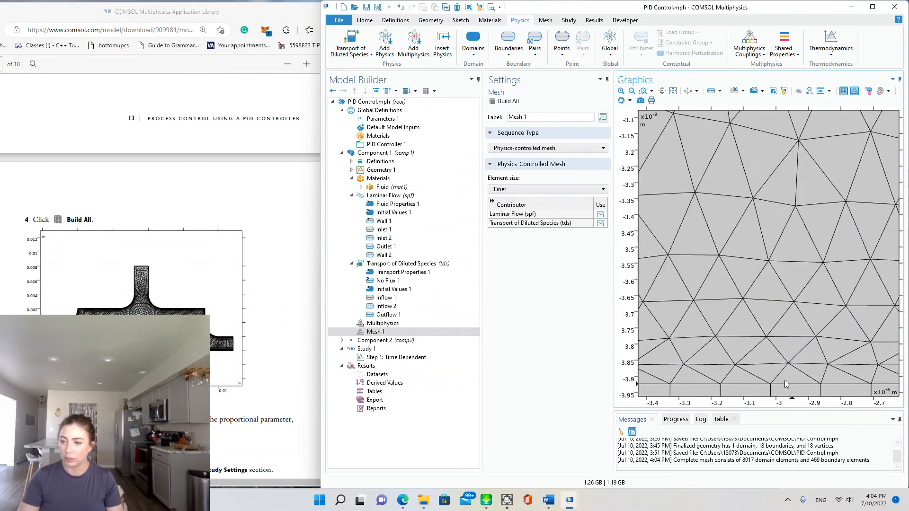
scroll(792, 302, down, 2)
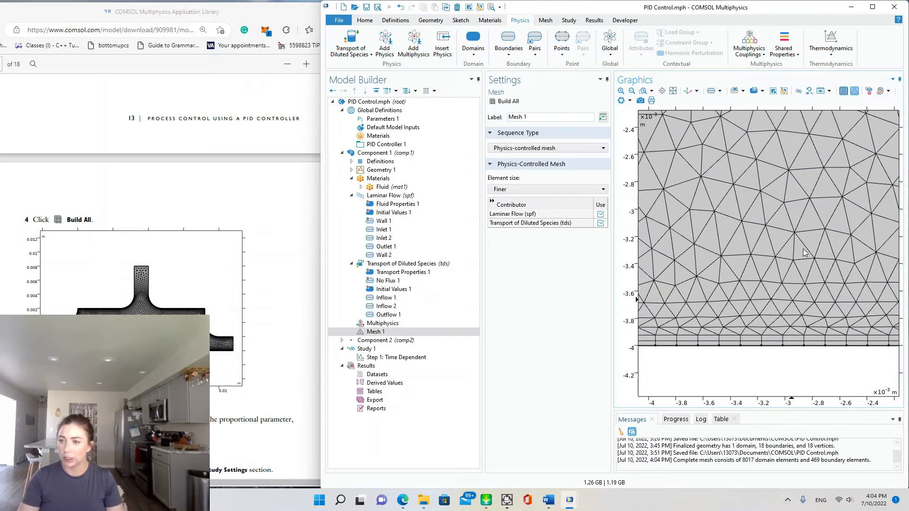
scroll(805, 233, down, 2)
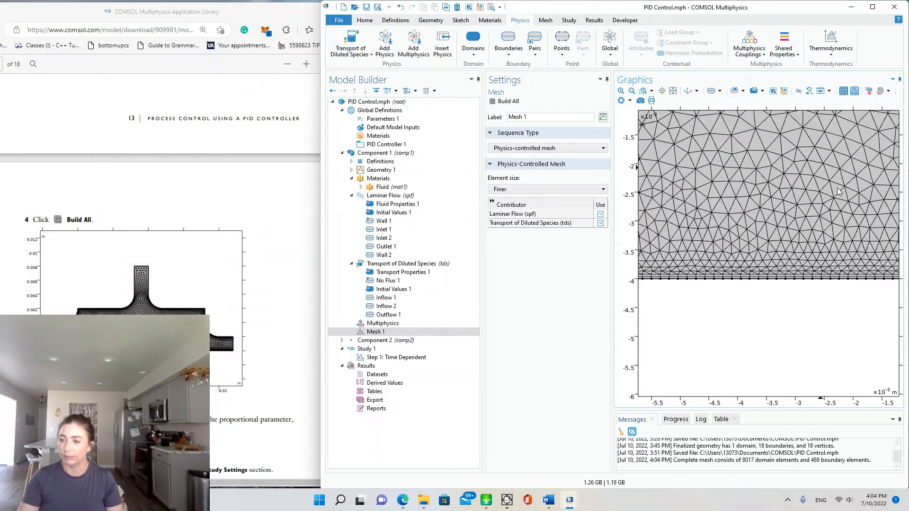
scroll(839, 192, down, 3)
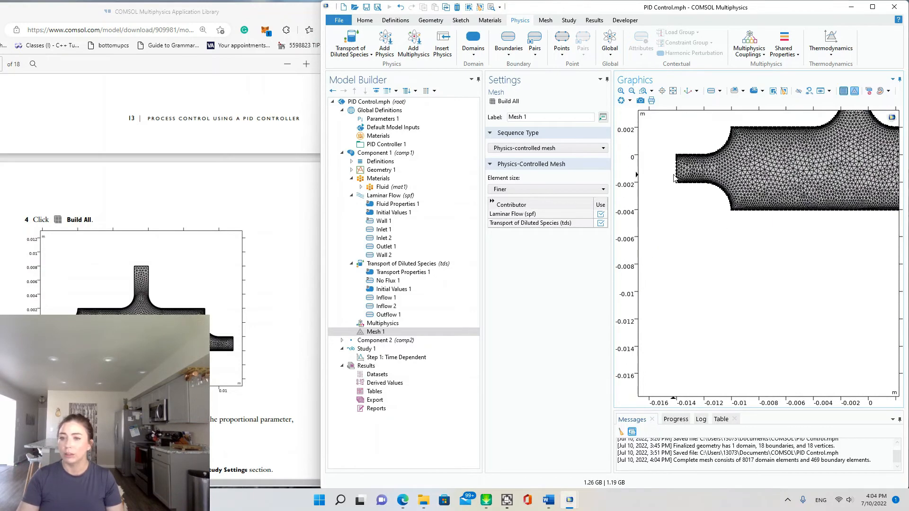
scroll(677, 170, up, 5)
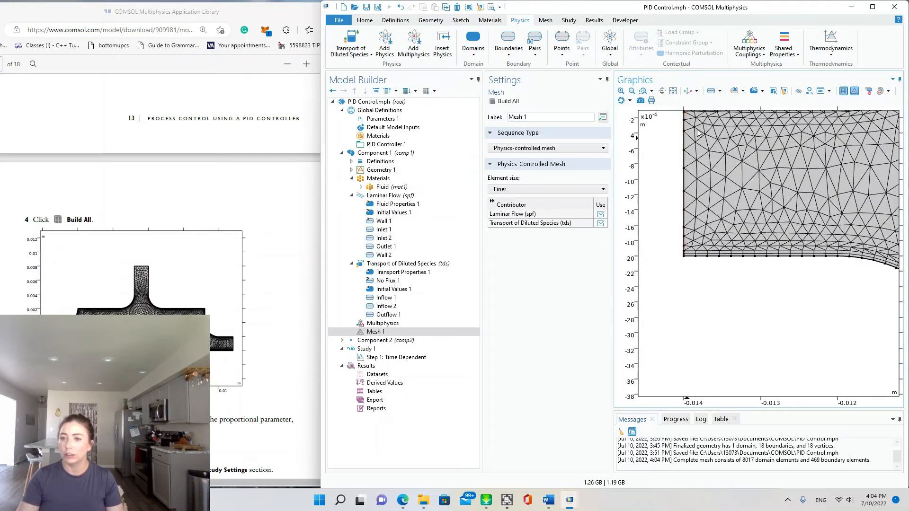
scroll(804, 206, down, 5)
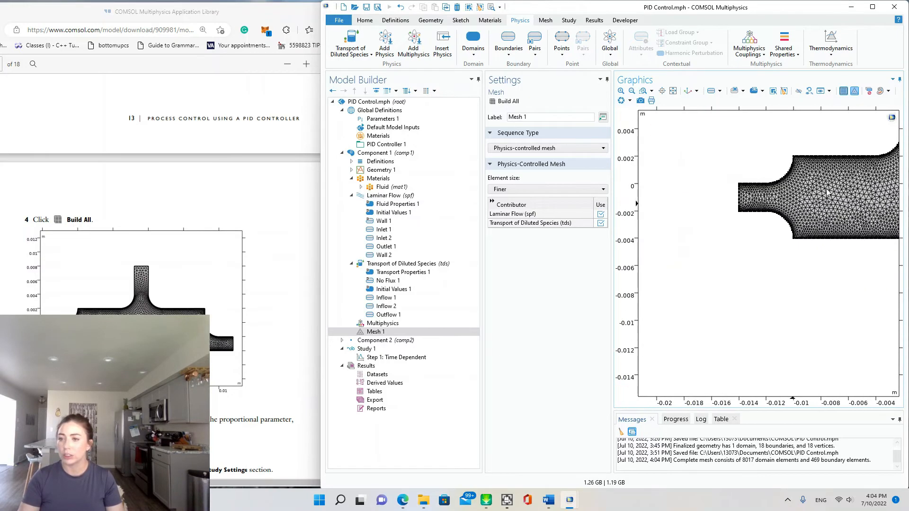
scroll(845, 156, up, 4)
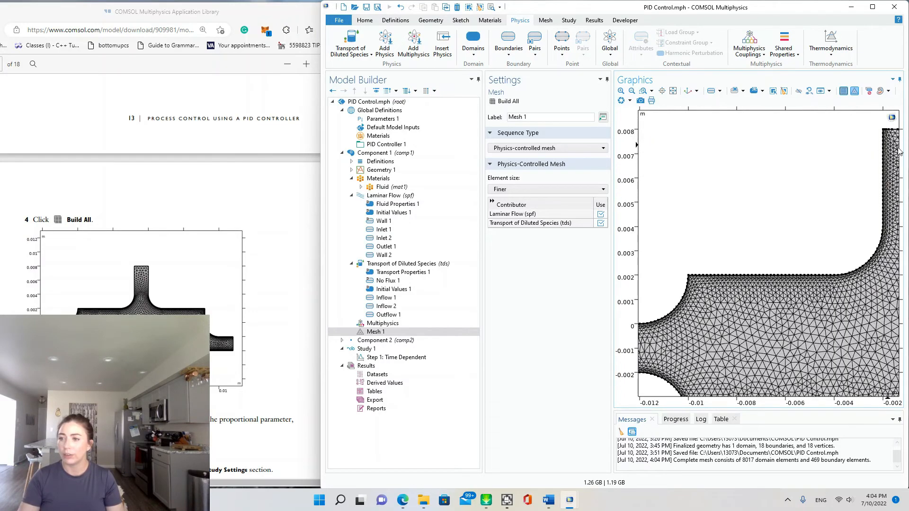
scroll(886, 309, up, 4)
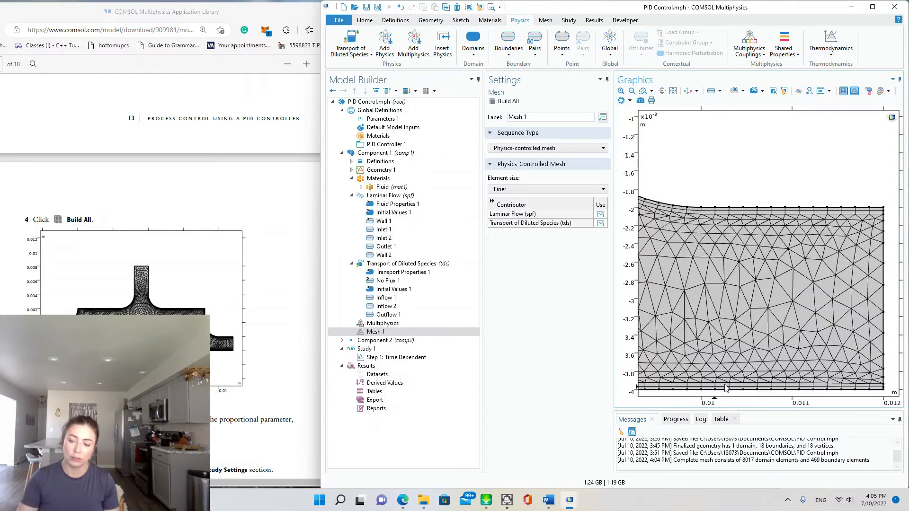
scroll(737, 373, up, 2)
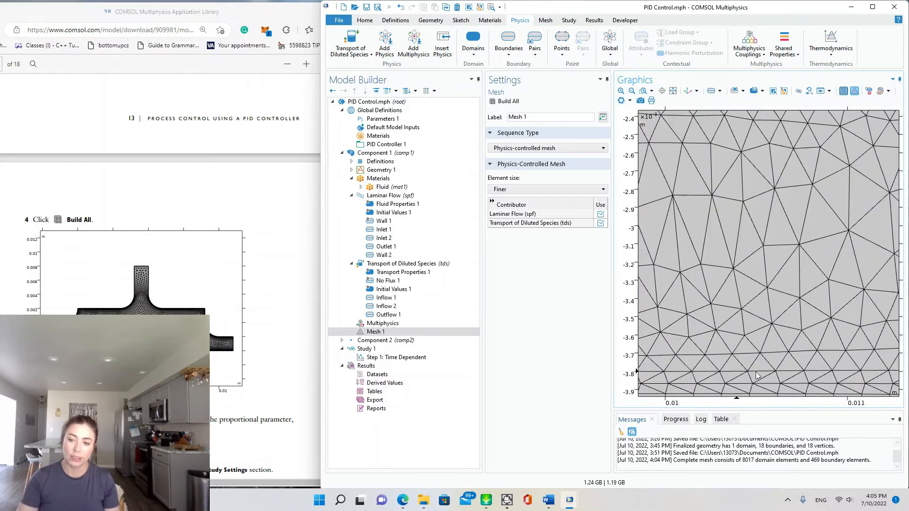
scroll(805, 349, down, 2)
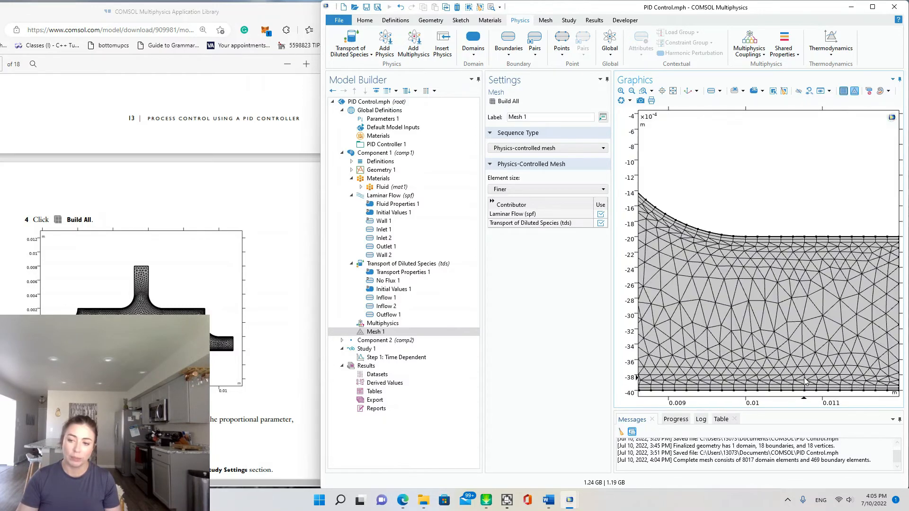
scroll(789, 391, up, 3)
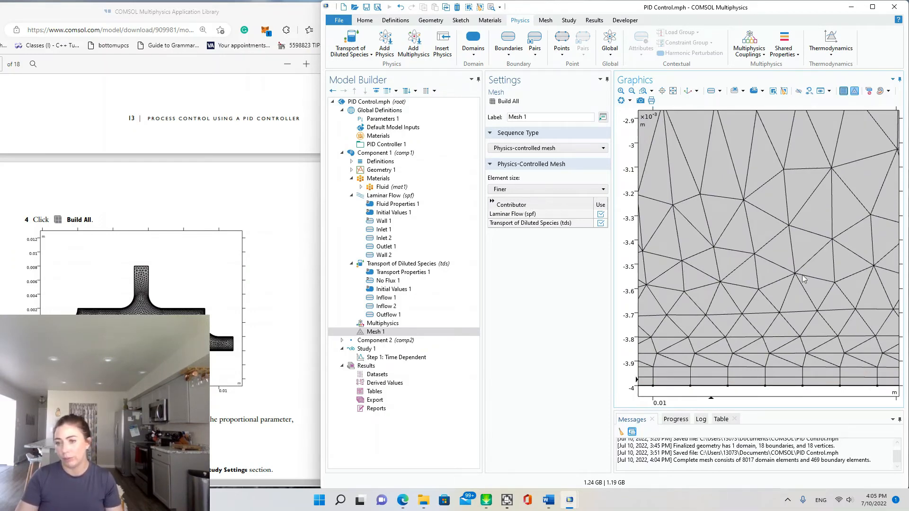
scroll(770, 237, down, 3)
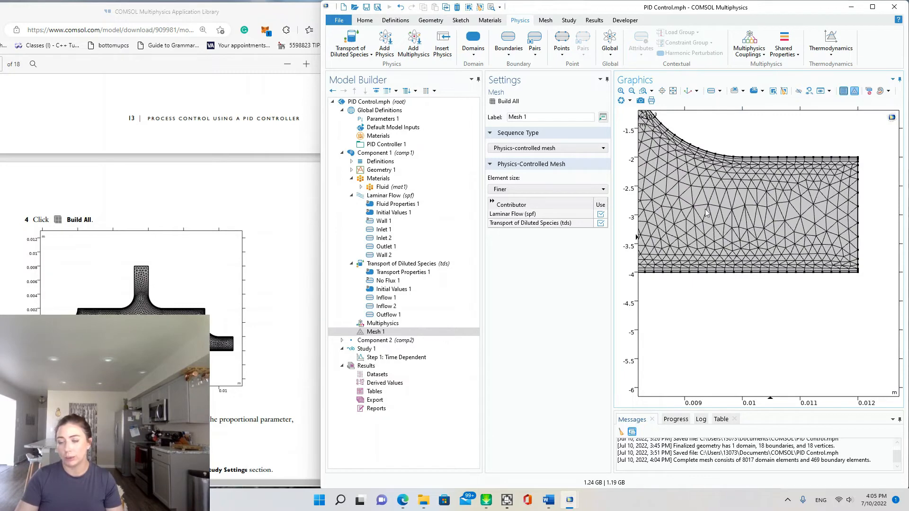
scroll(706, 210, down, 2)
scroll(682, 199, down, 2)
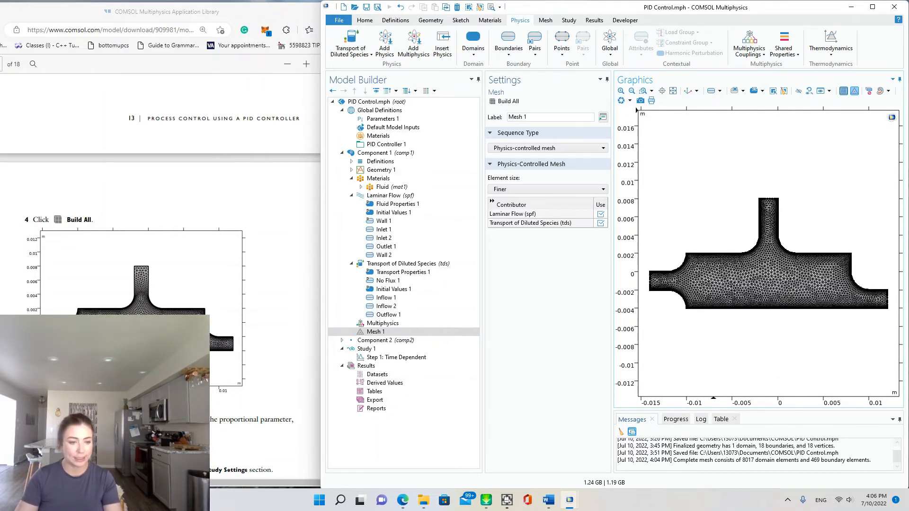
Add a Parametric Sweep to Study 1, following the tutorial's Study 1 instructions.
scroll(160, 237, down, 1)
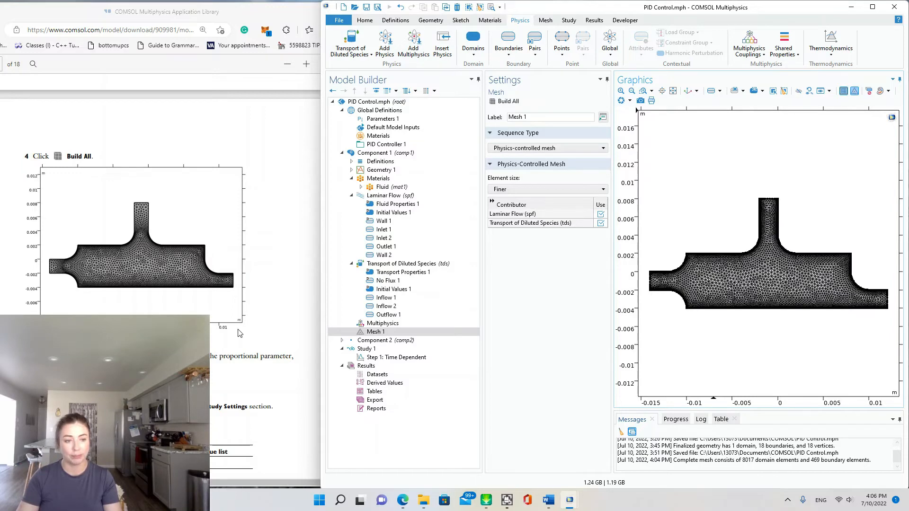
scroll(165, 314, down, 5)
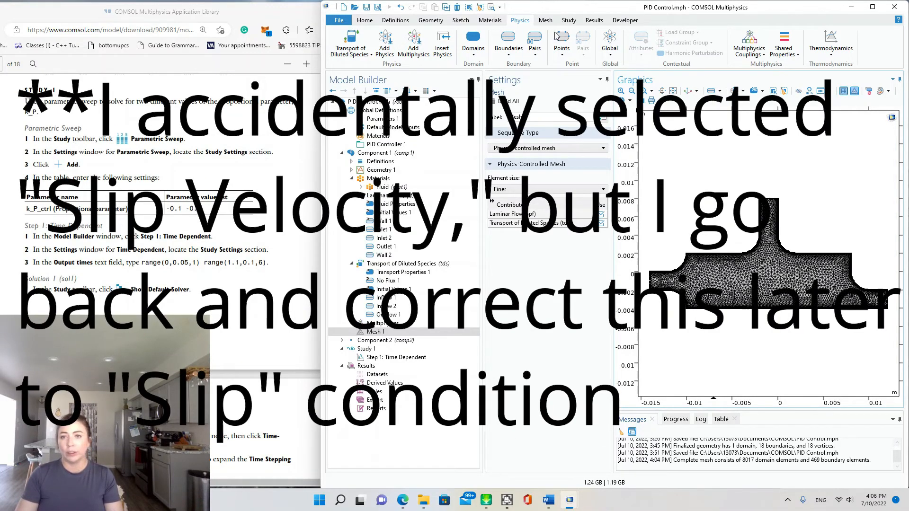
click(568, 21)
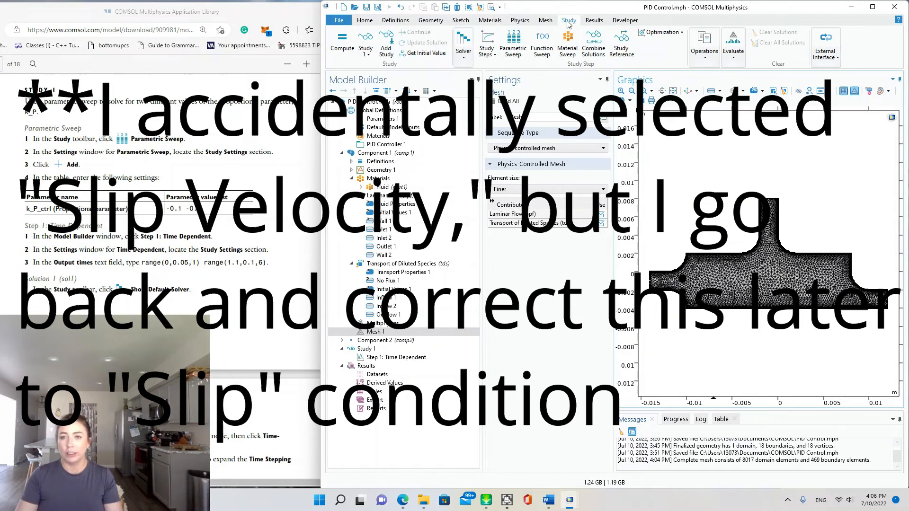
click(519, 48)
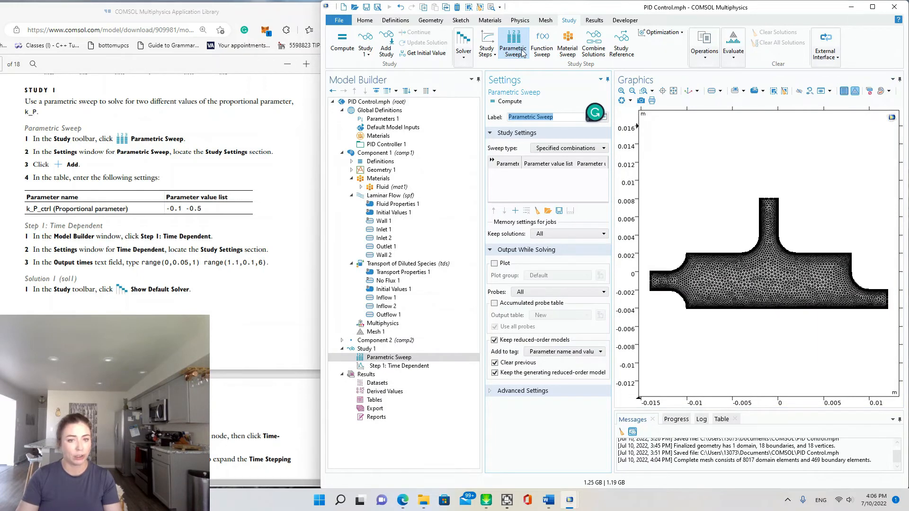
Add the proportional parameter k_P_ctrl to the parametric sweep with the value list -0.1 -0.5.
click(502, 183)
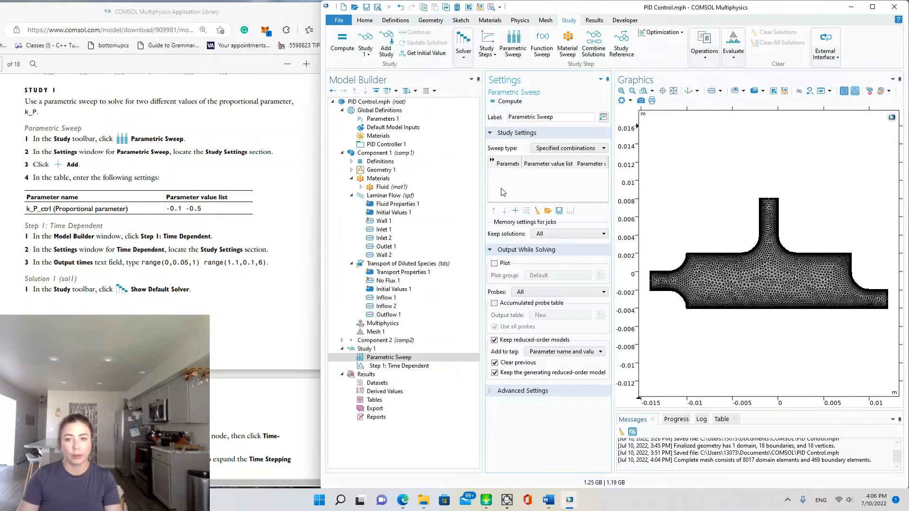
click(515, 210)
click(515, 174)
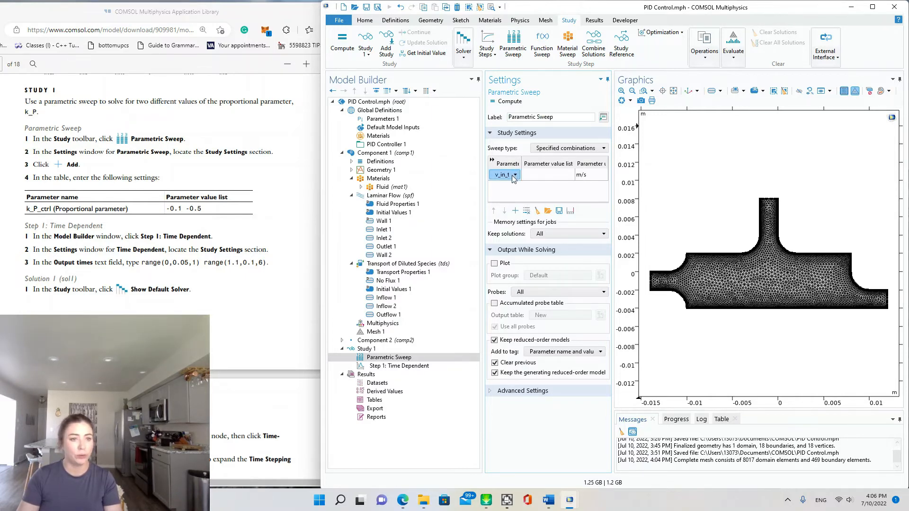
click(512, 176)
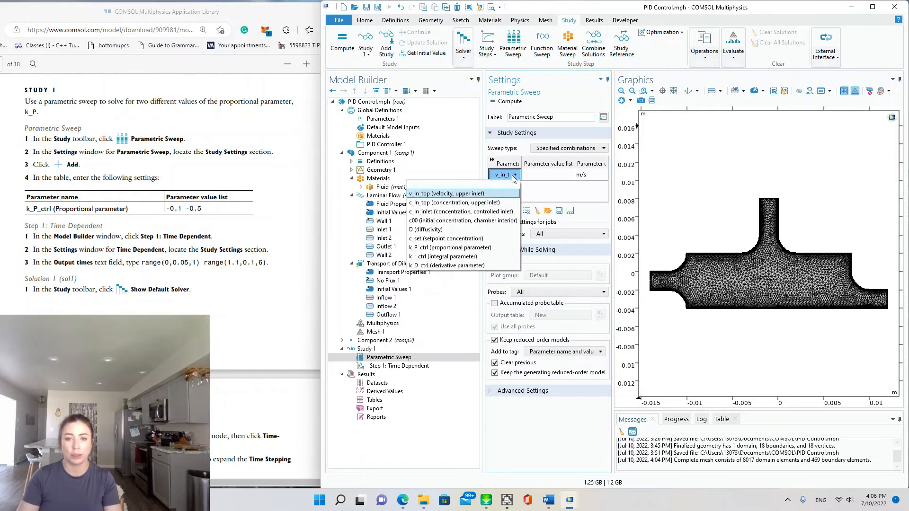
click(436, 248)
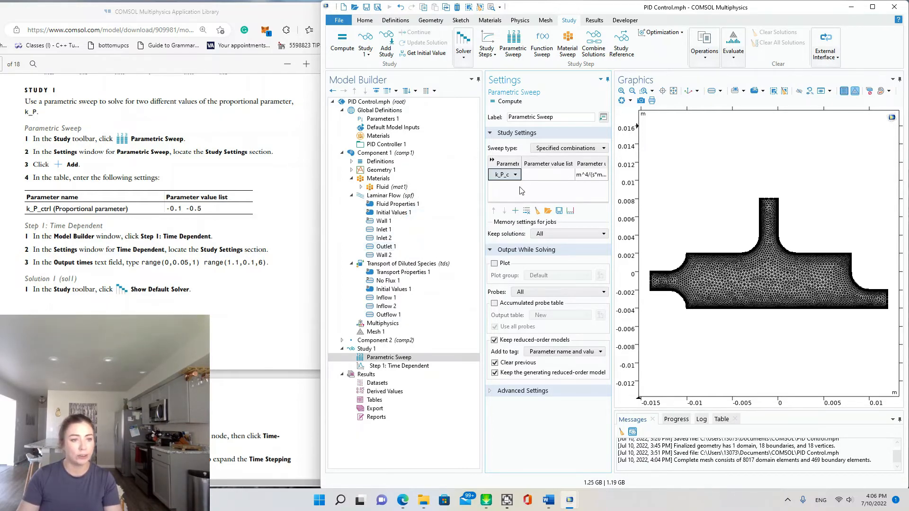
click(558, 176)
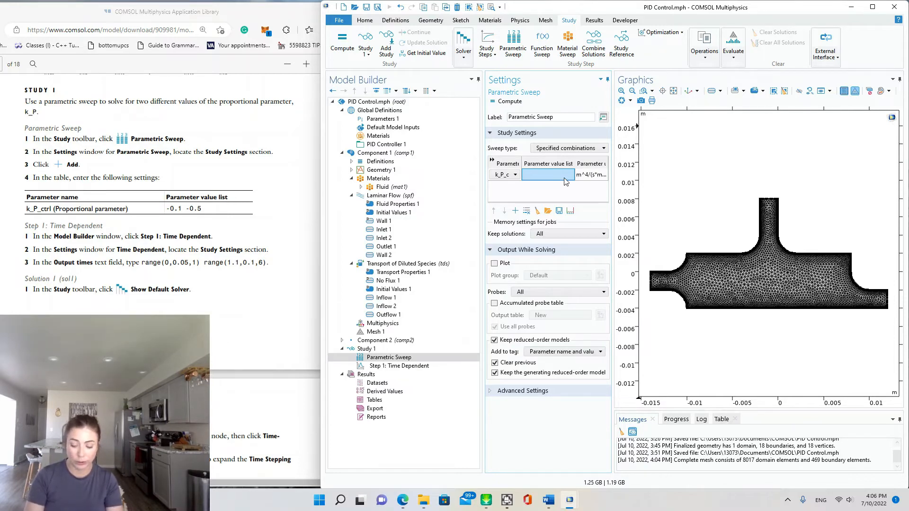
text(-0.1 -0.5)
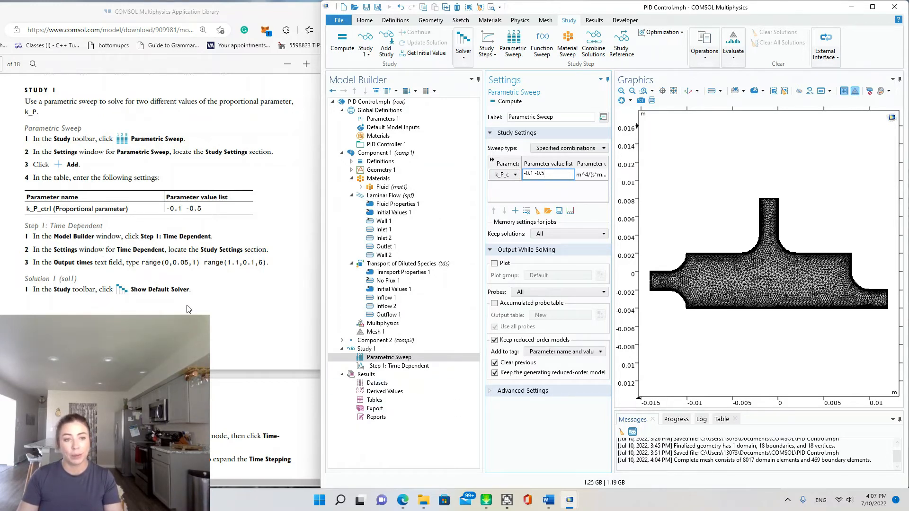
Set the output times of Step 1: Time Dependent to range(0,0.05,1).
click(386, 369)
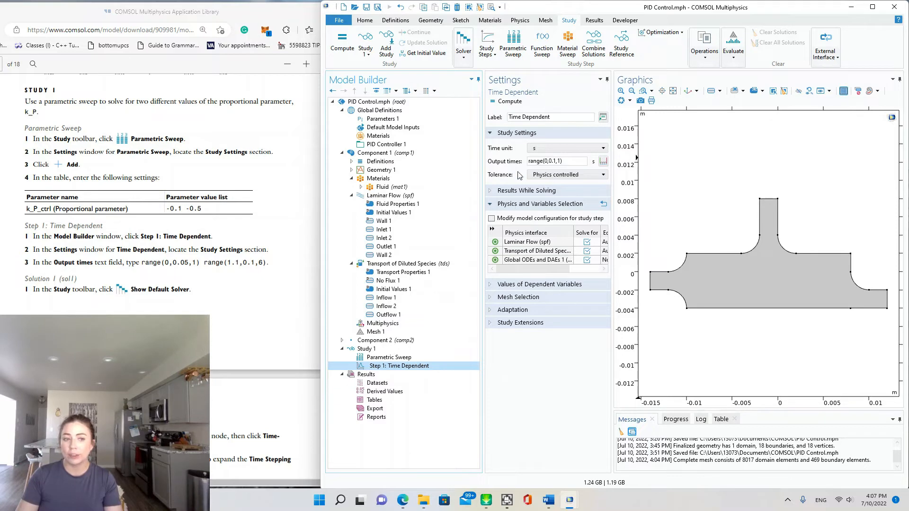
click(553, 161)
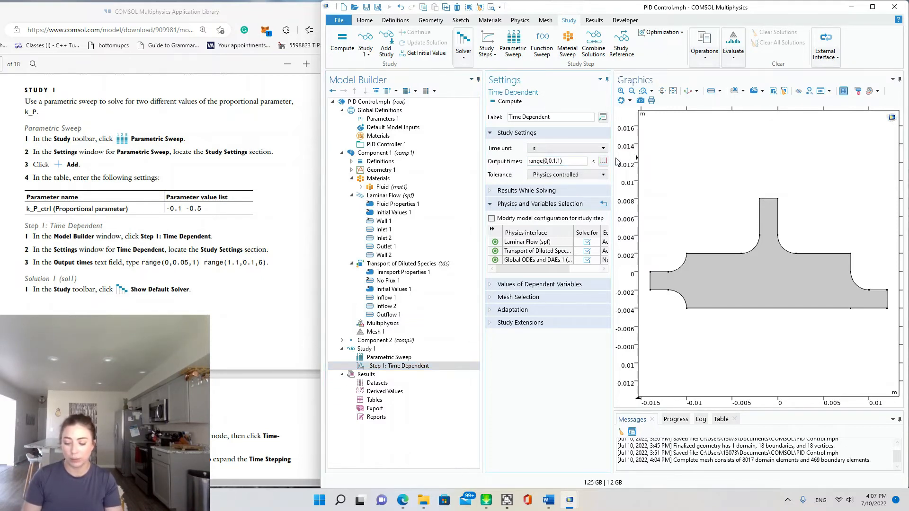
key(BackSpace)
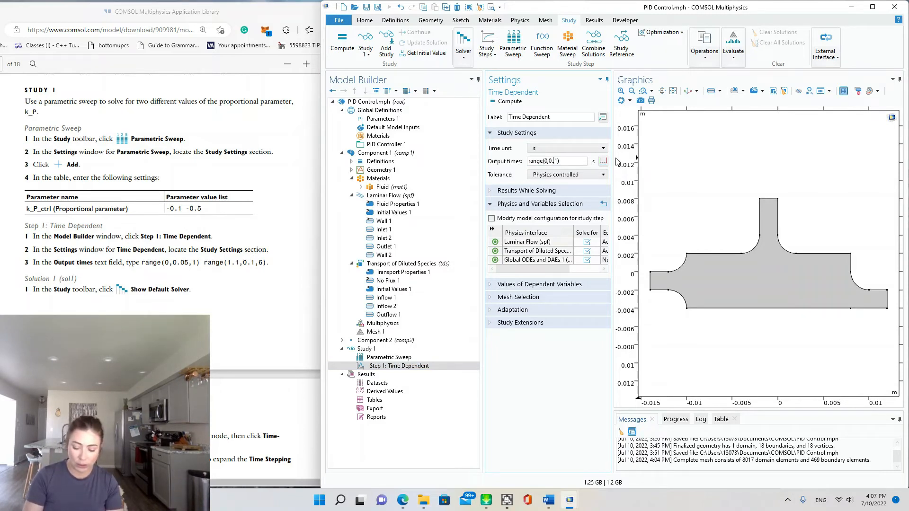
text(05)
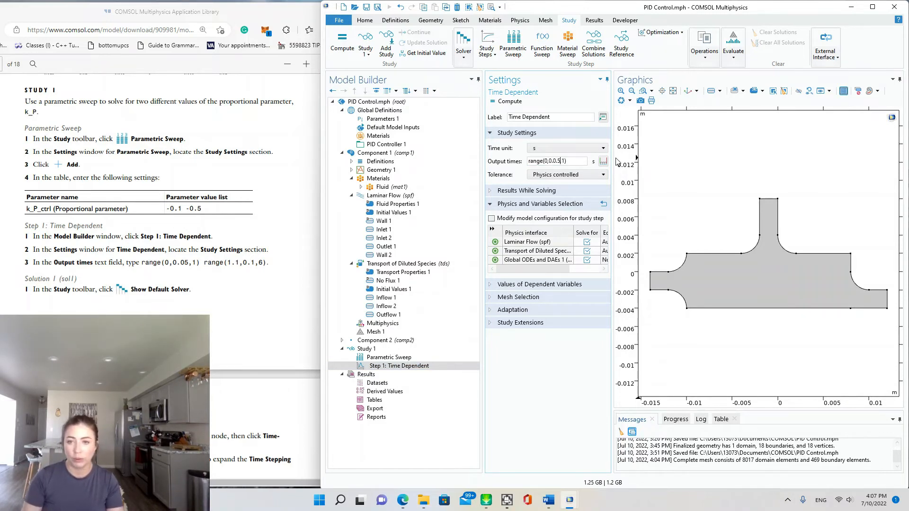
key(BackSpace)
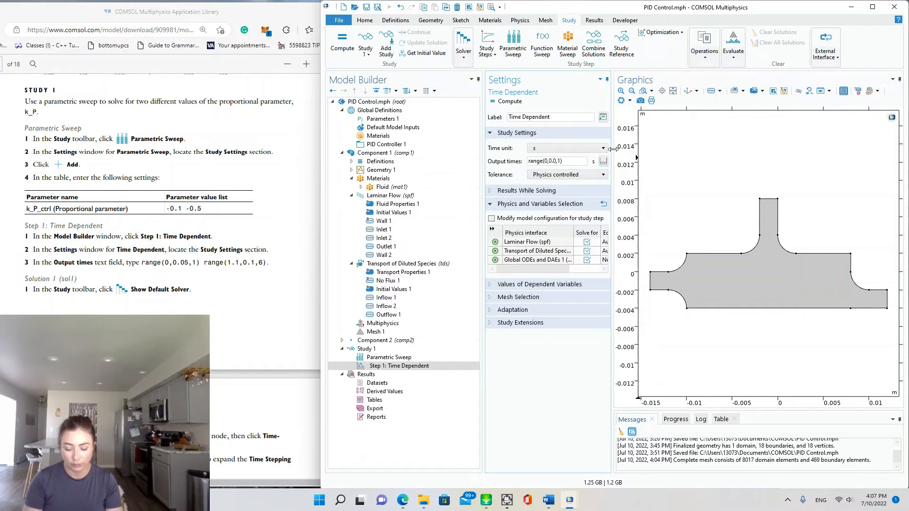
text(5)
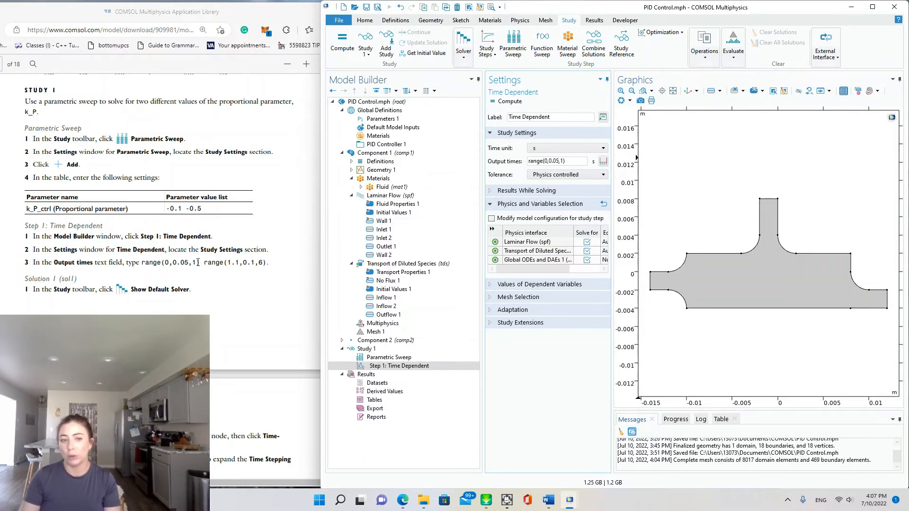
Append a second interval, range(1.1,0.1,6), to the output times of the Time Dependent step.
click(578, 162)
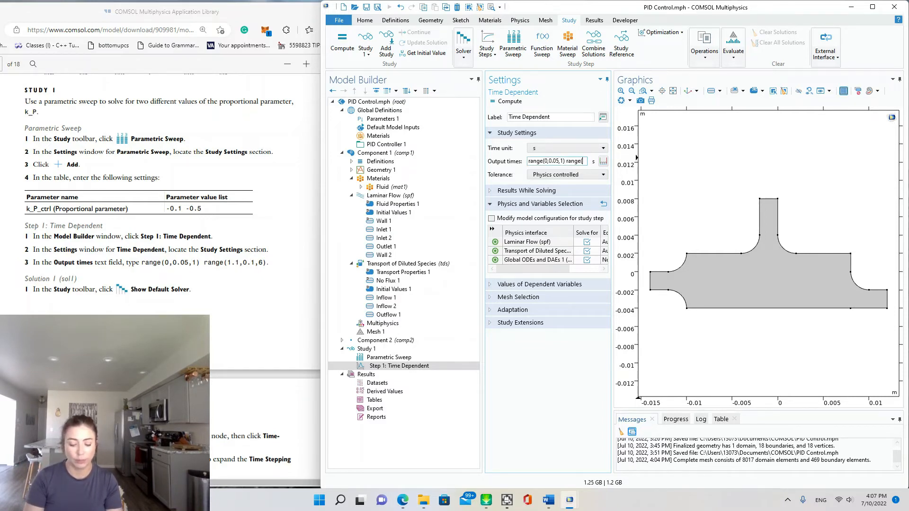
text(range(1.1)
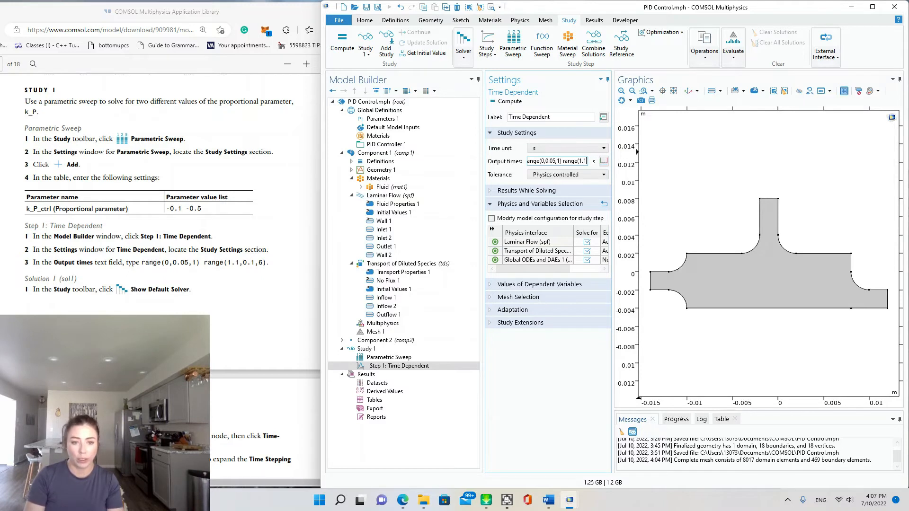
text(,0.)
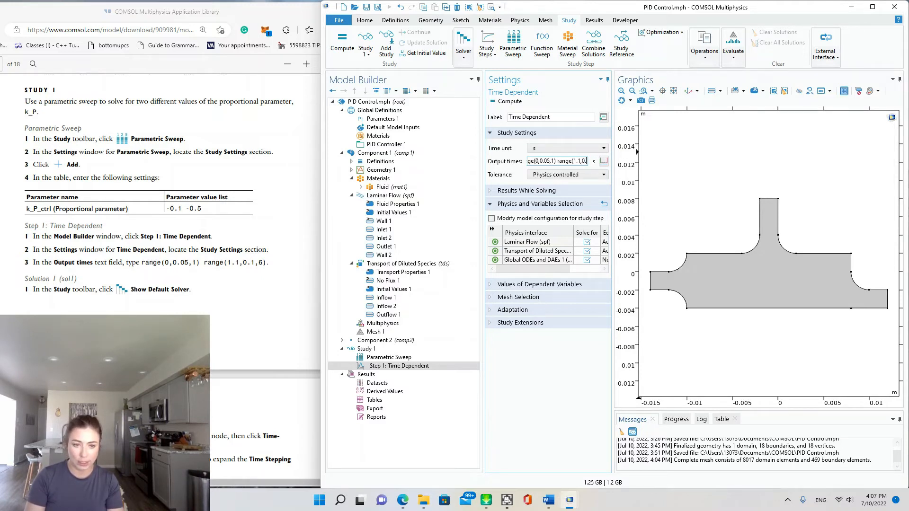
text(1,)
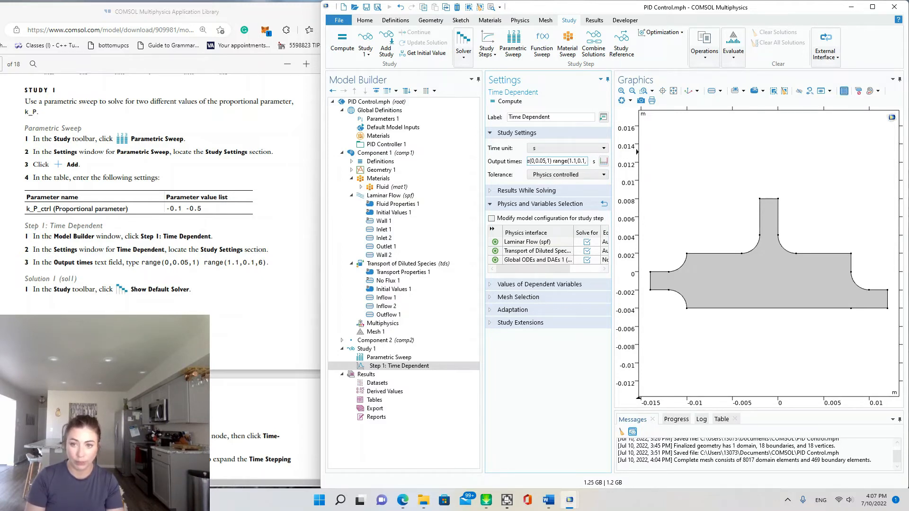
text(6))
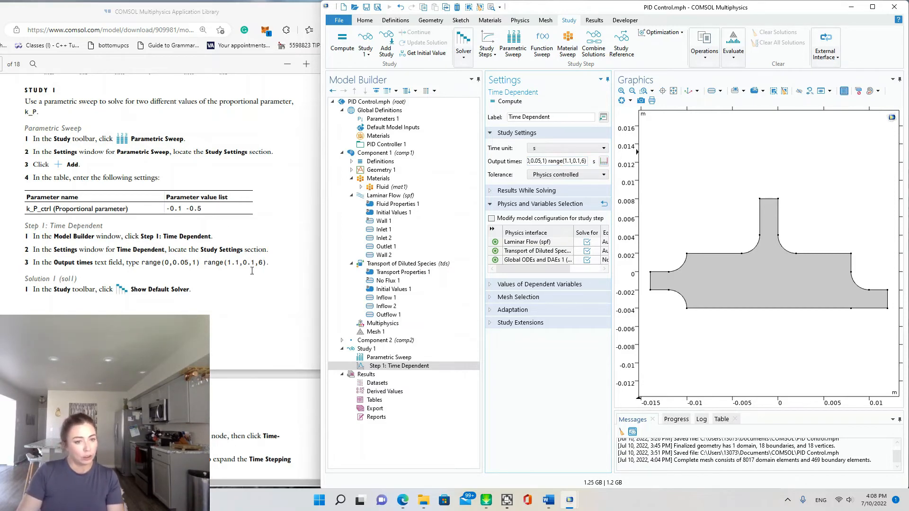
Generate the default solver configuration for Study 1.
scroll(108, 136, down, 6)
scroll(108, 136, up, 3)
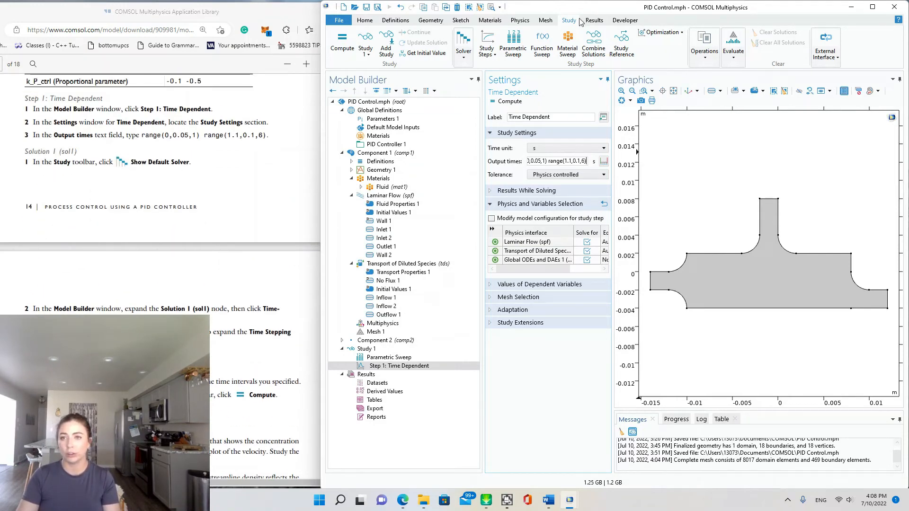
click(467, 41)
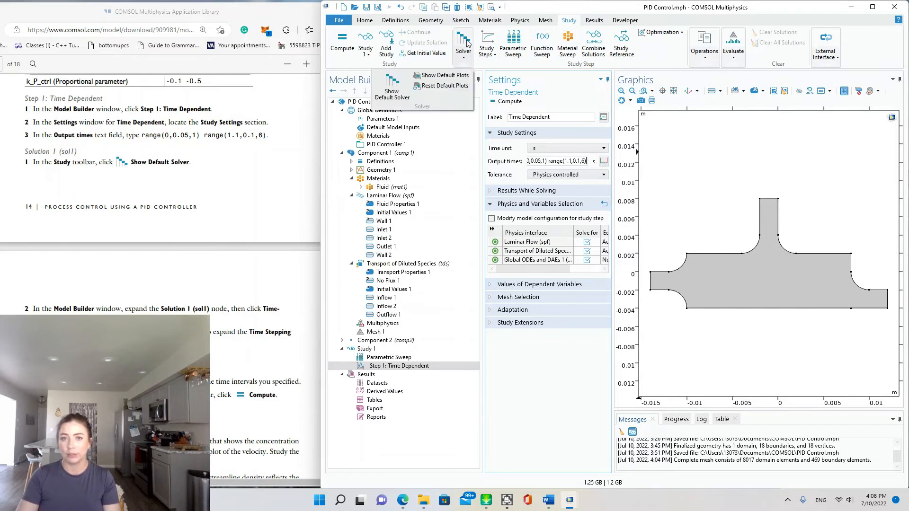
click(393, 89)
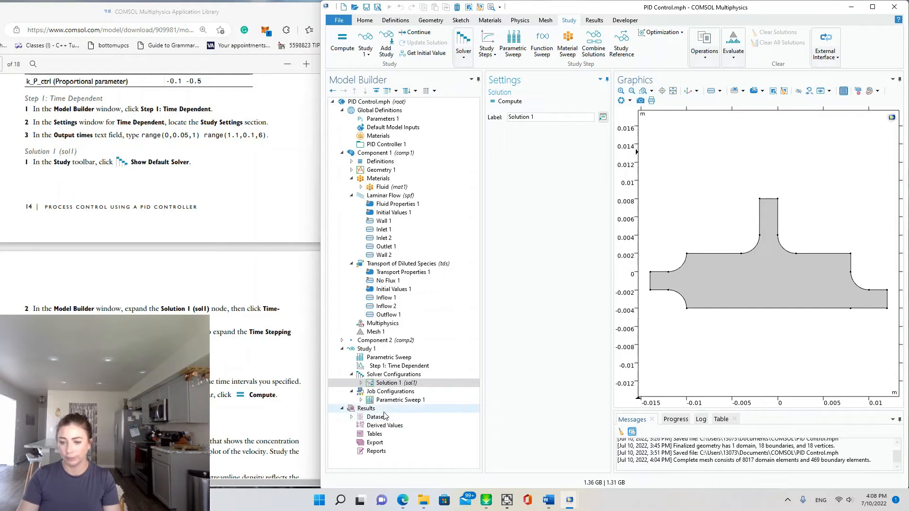
Set the time stepping of Time-Dependent Solver 1 under Solution 1 to the Generalized alpha method with Intermediate steps taken by the solver.
click(361, 382)
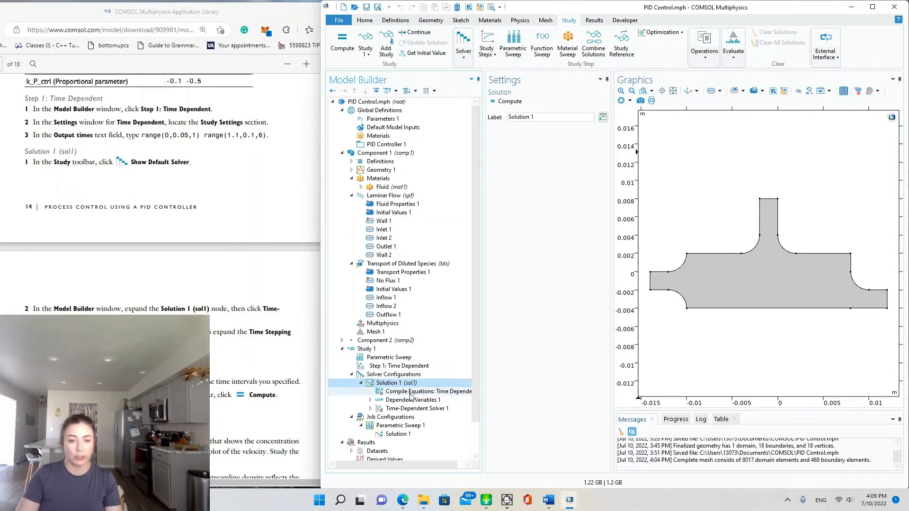
click(399, 409)
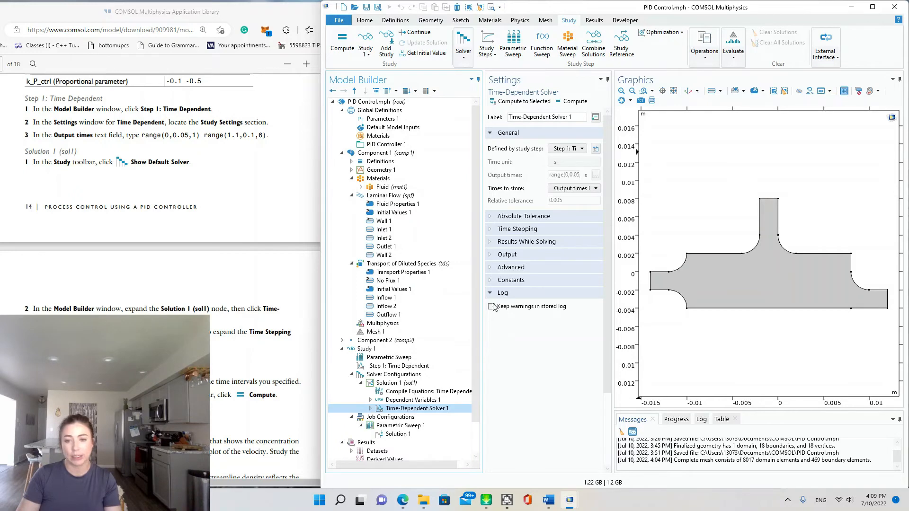
click(496, 232)
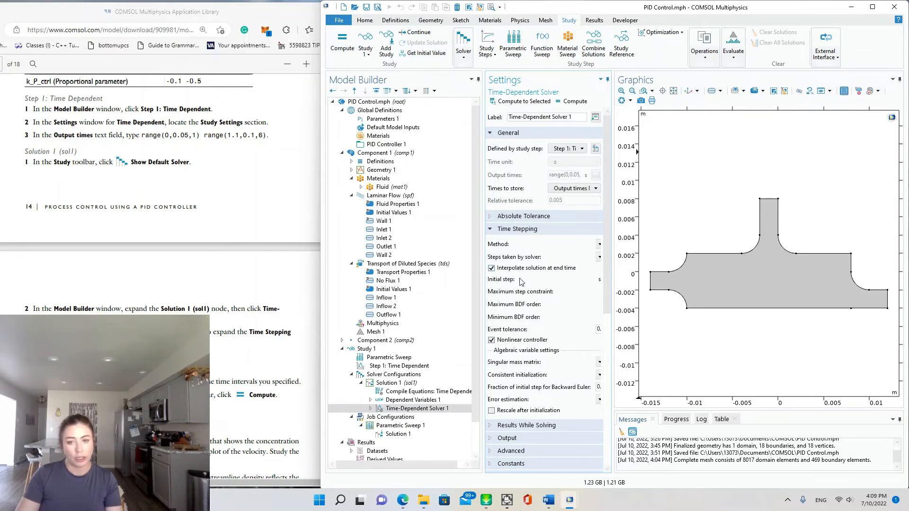
drag(613, 275, 754, 283)
click(606, 245)
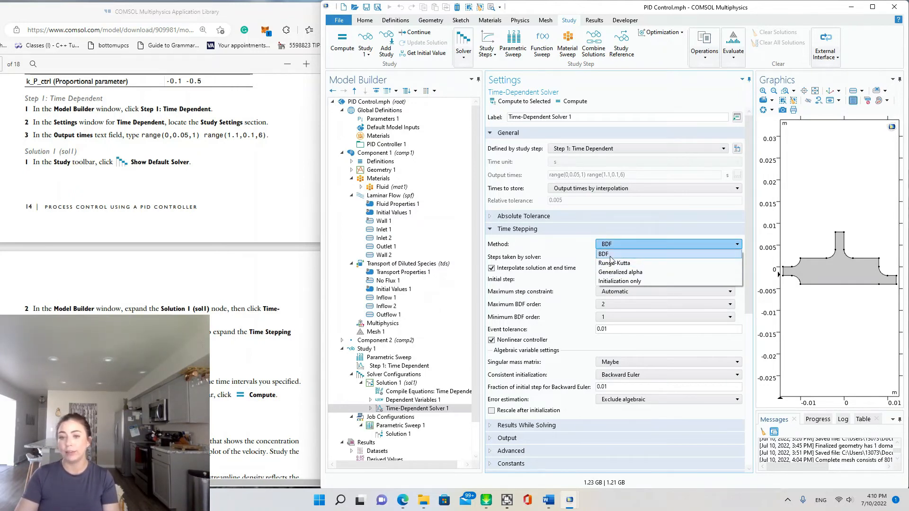
click(639, 273)
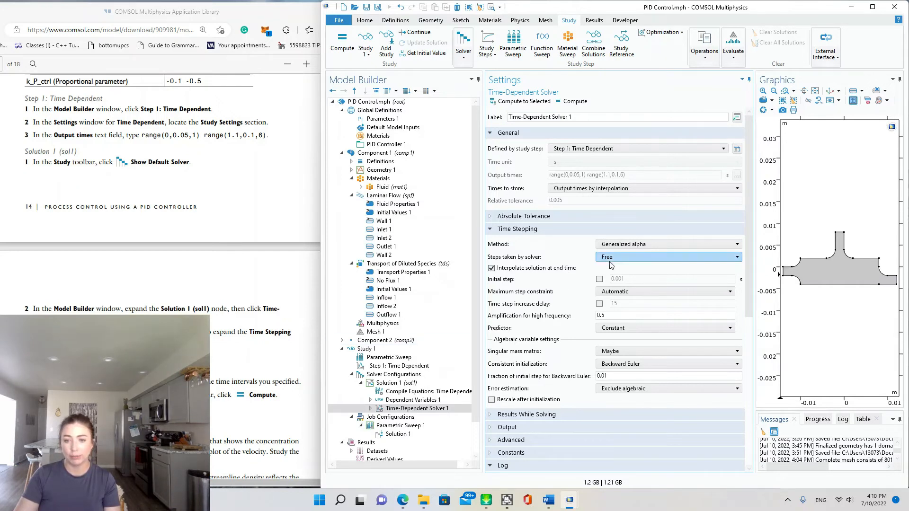
click(628, 260)
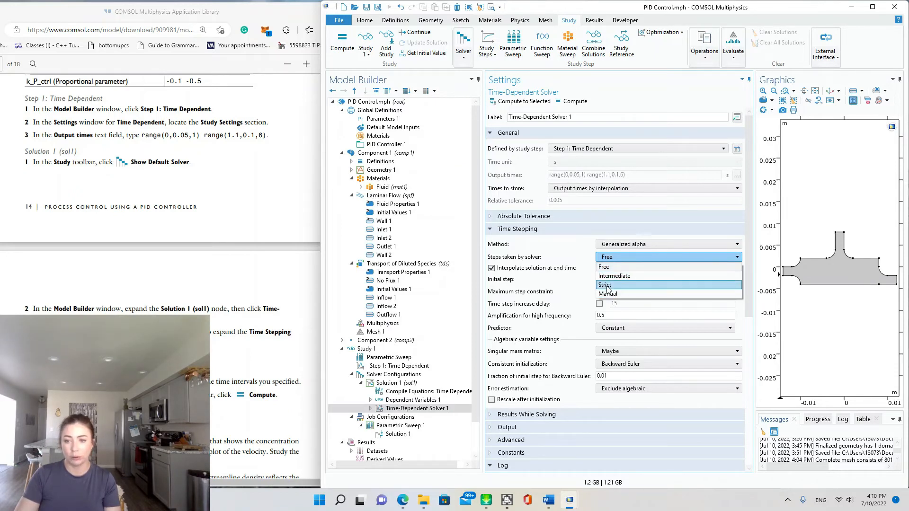
click(615, 276)
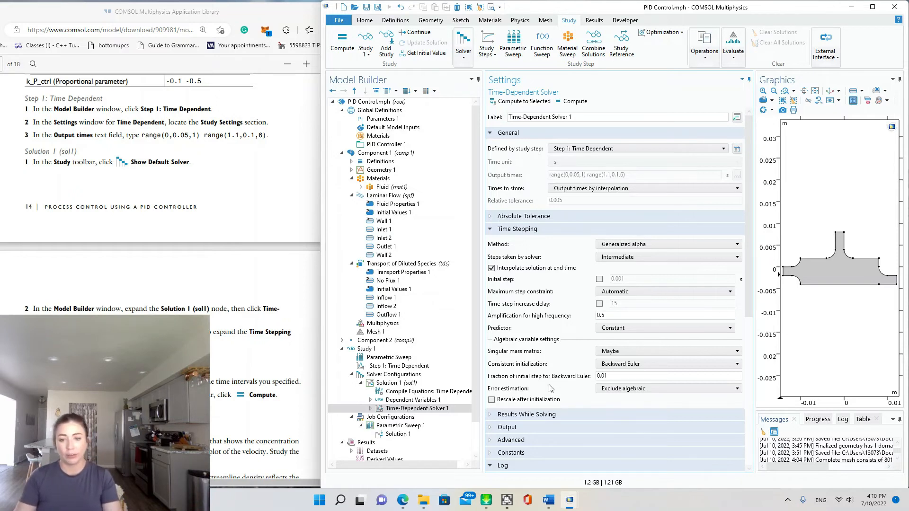
Expand the Advanced section of Time-Dependent Solver 1 and check the solver settings against the tutorial instructions.
click(492, 440)
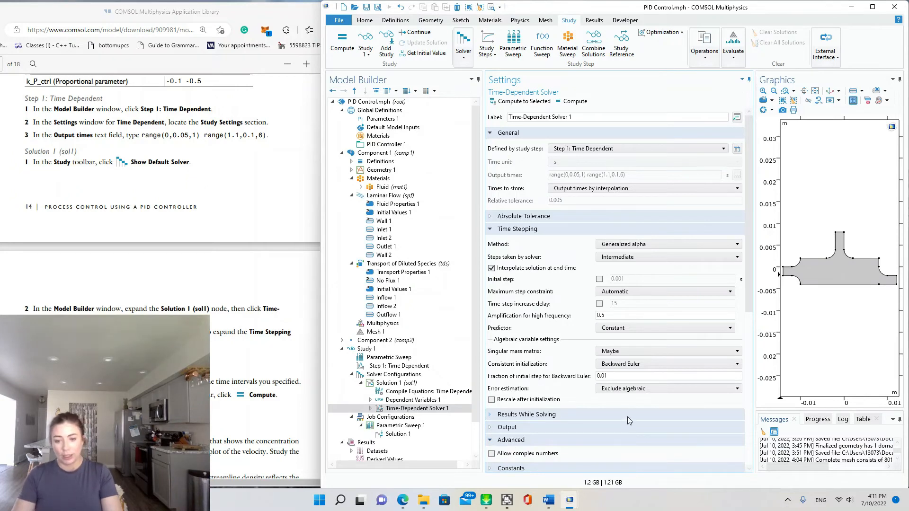
scroll(627, 417, down, 1)
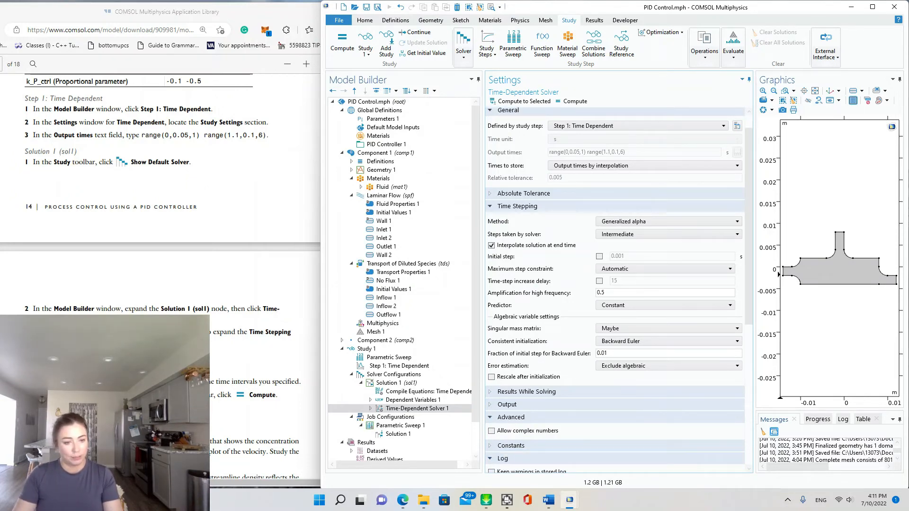
scroll(161, 189, down, 4)
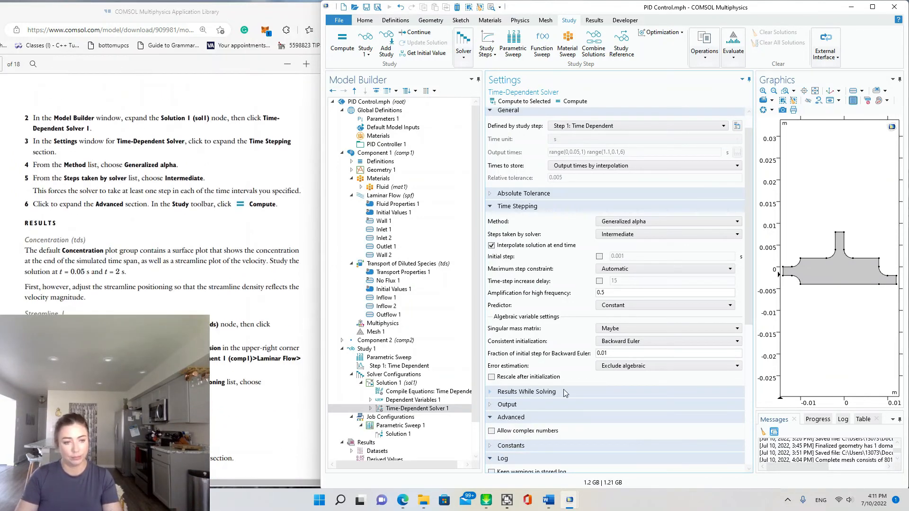
scroll(563, 391, down, 3)
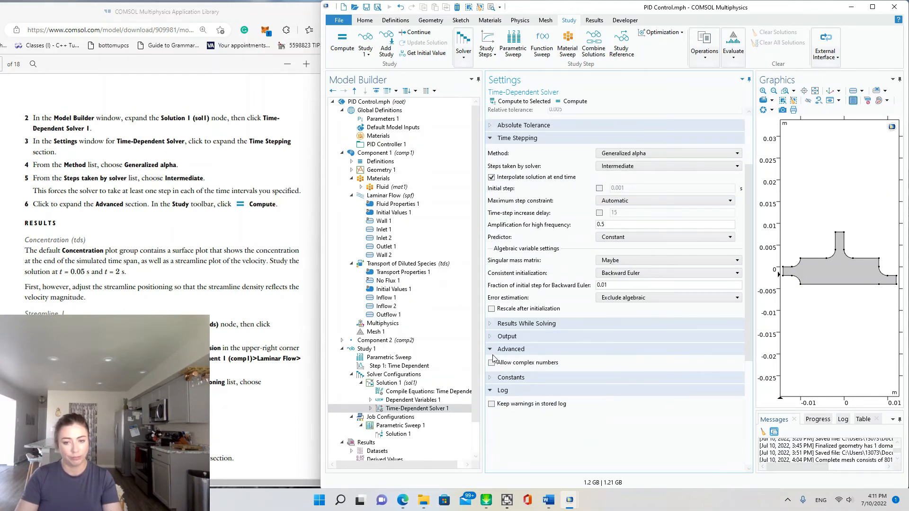
Compute Study 1 and enlarge the plot area by narrowing the solver settings beside it.
scroll(502, 356, up, 3)
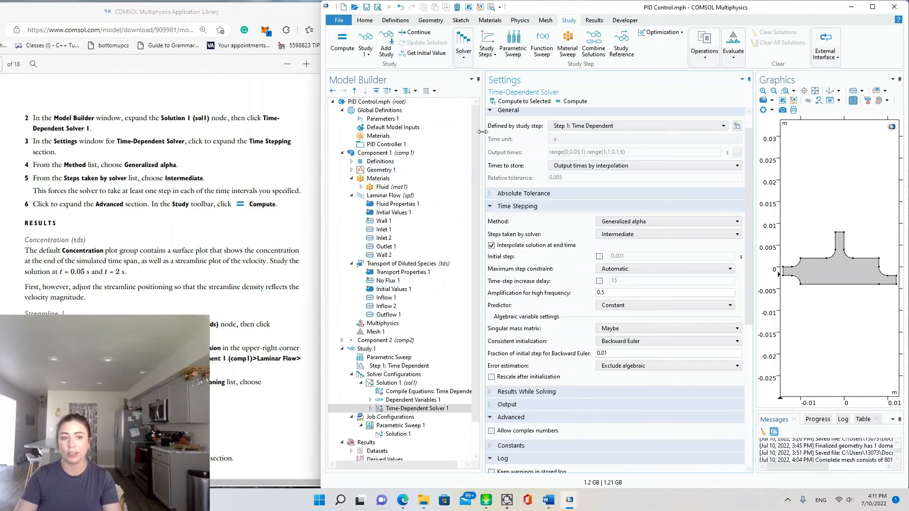
click(572, 101)
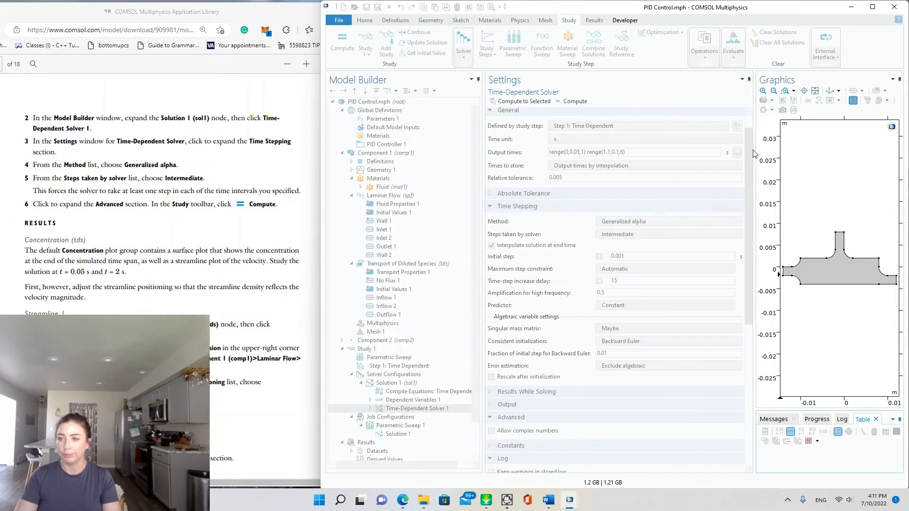
drag(755, 150, 599, 150)
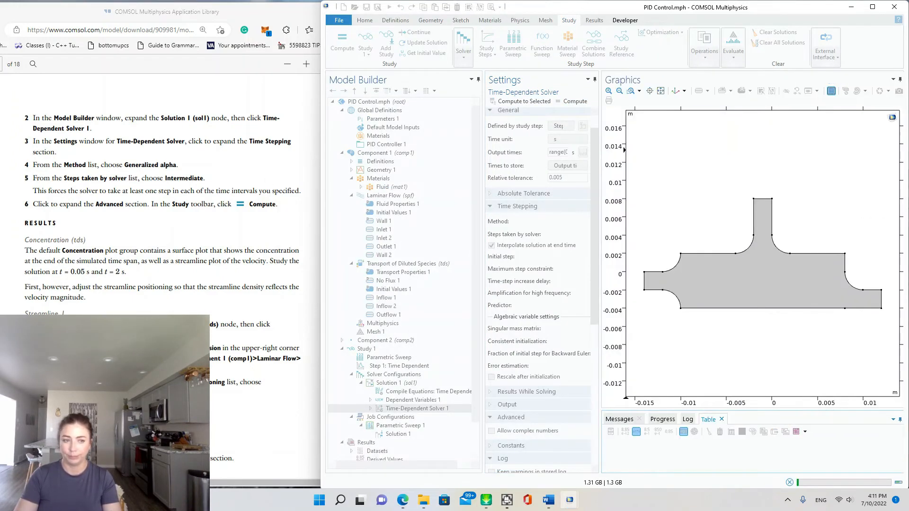
scroll(161, 199, down, 3)
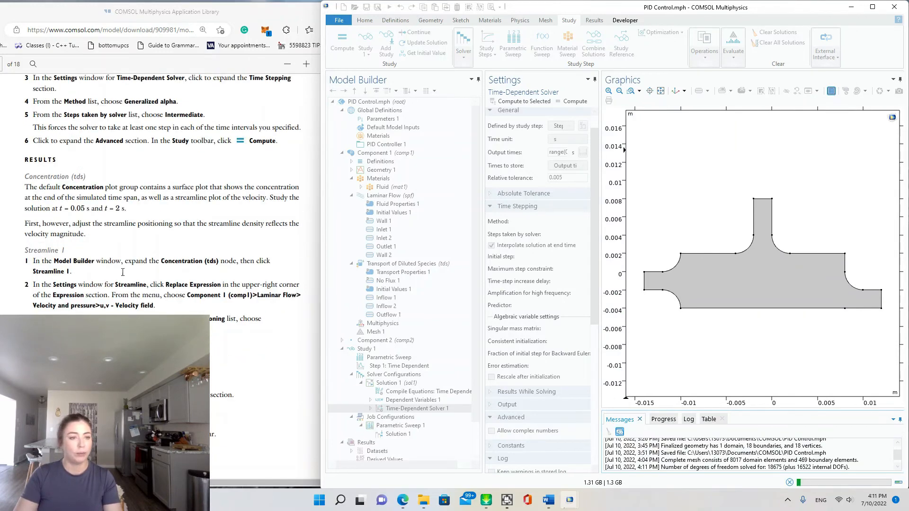
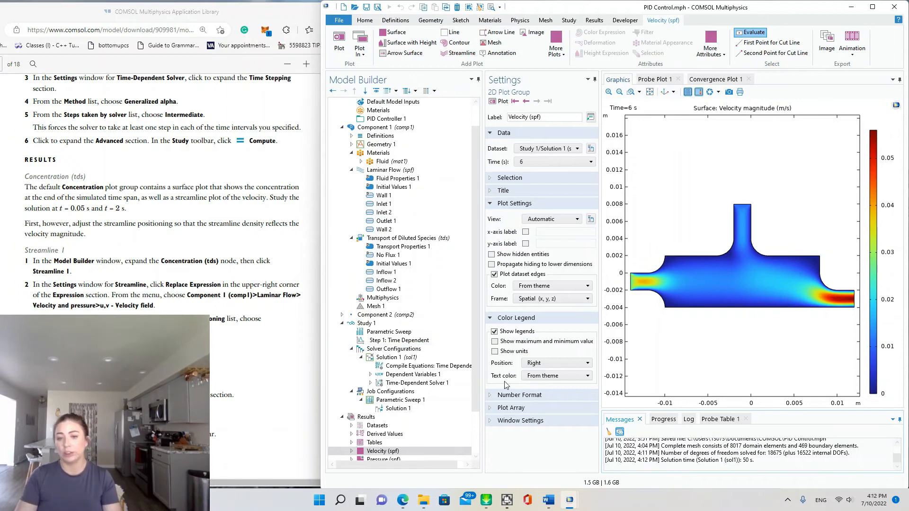
View the default Pressure (spf) and Concentration (tds) plots under Results.
scroll(397, 379, down, 2)
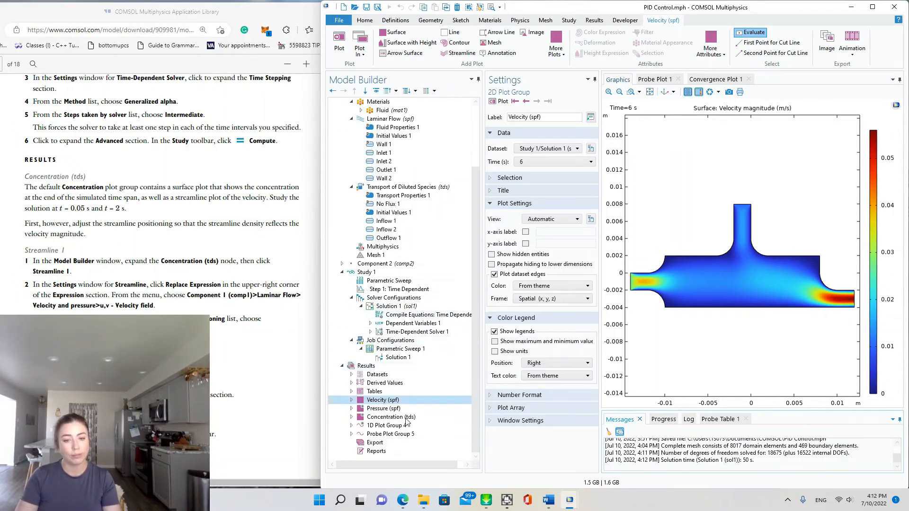
click(378, 408)
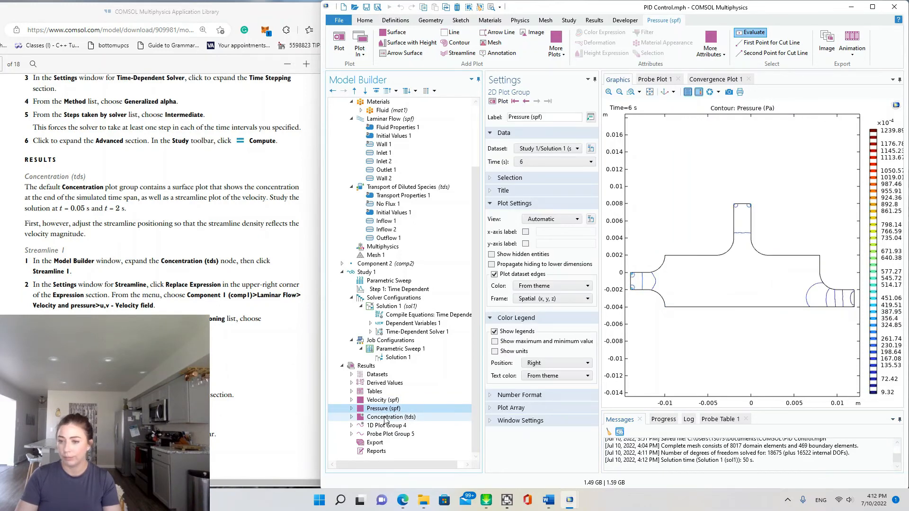
click(385, 417)
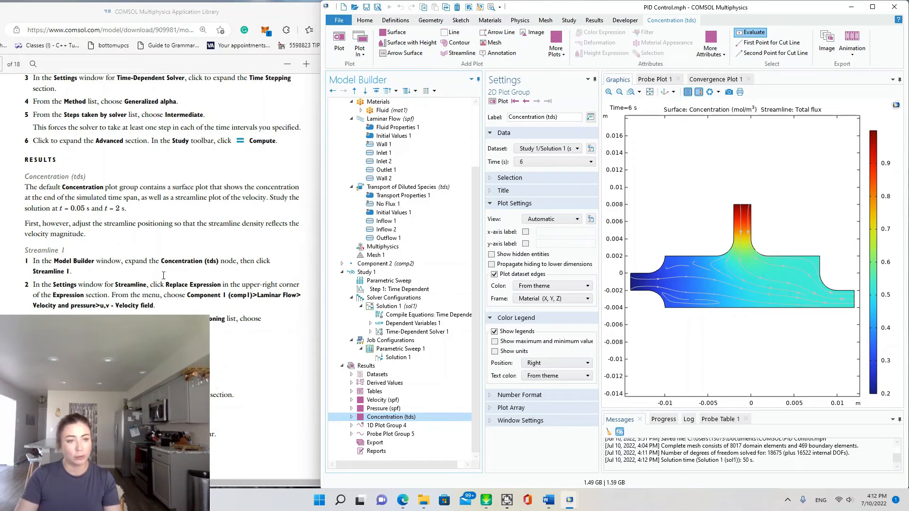
Replace the expression of Streamline 1 under Concentration (tds) with the Laminar Flow velocity field u,v.
click(351, 416)
click(396, 433)
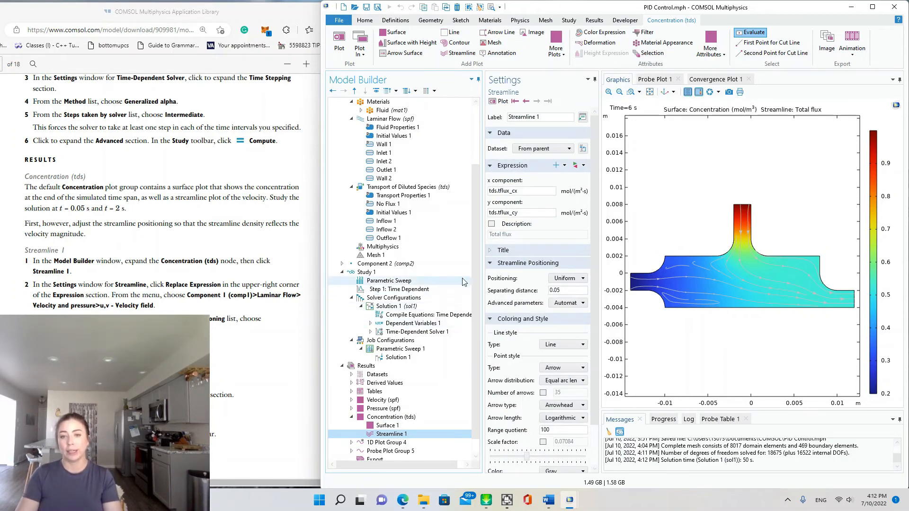
click(575, 166)
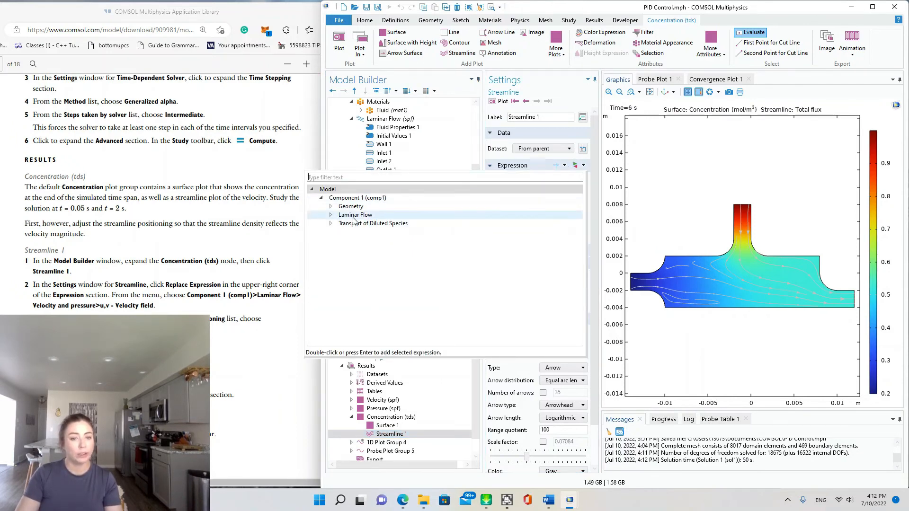
click(330, 215)
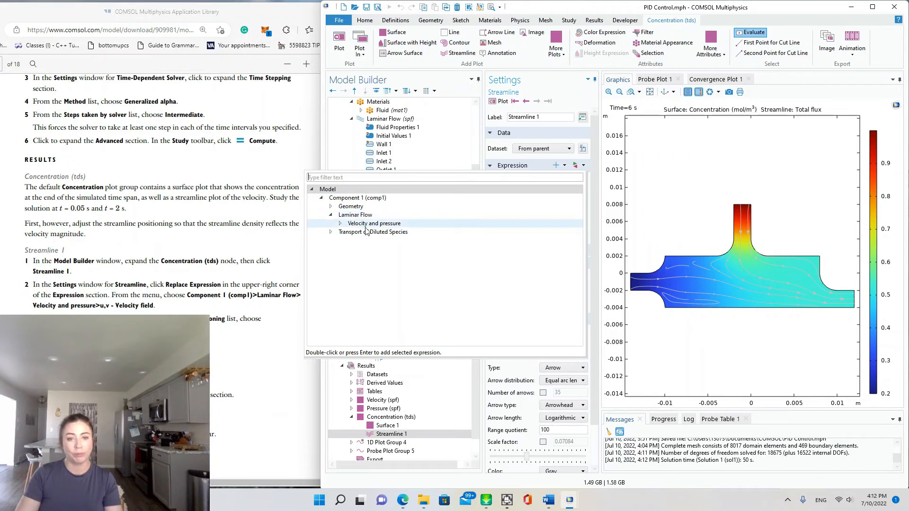
click(339, 224)
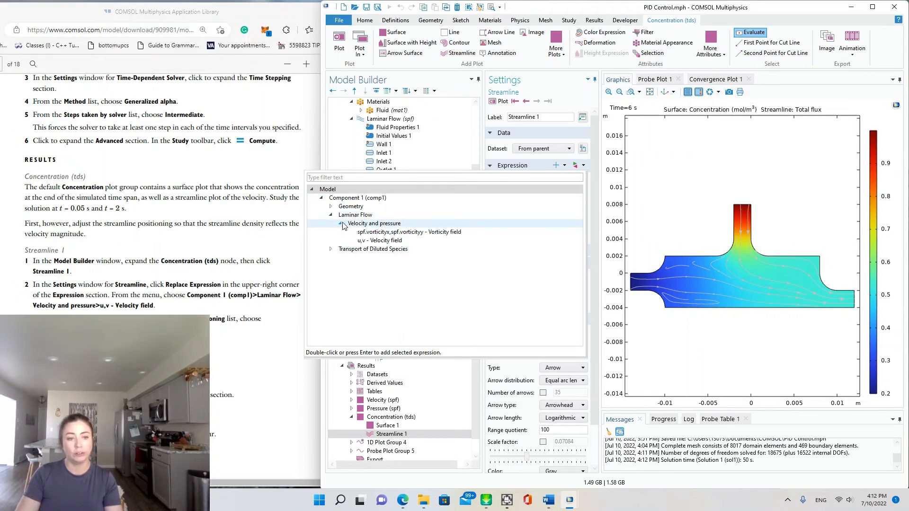
click(390, 241)
double_click(390, 241)
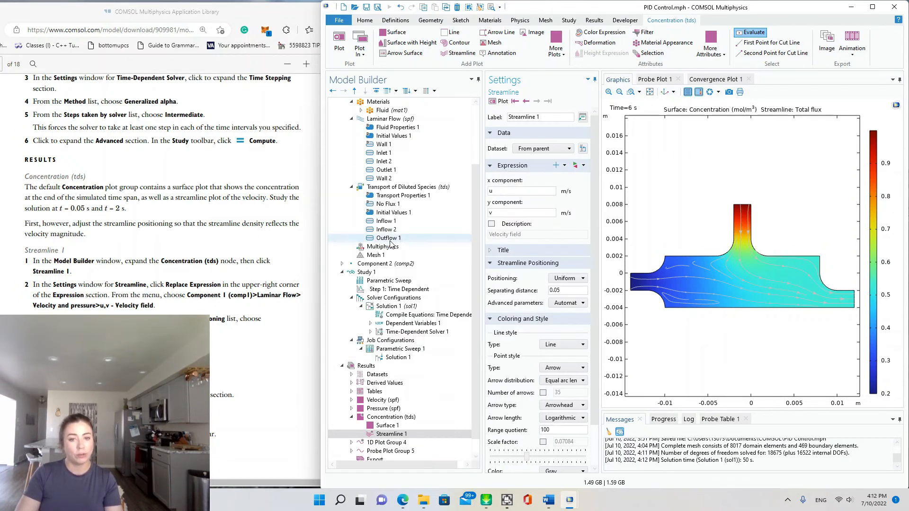
click(389, 238)
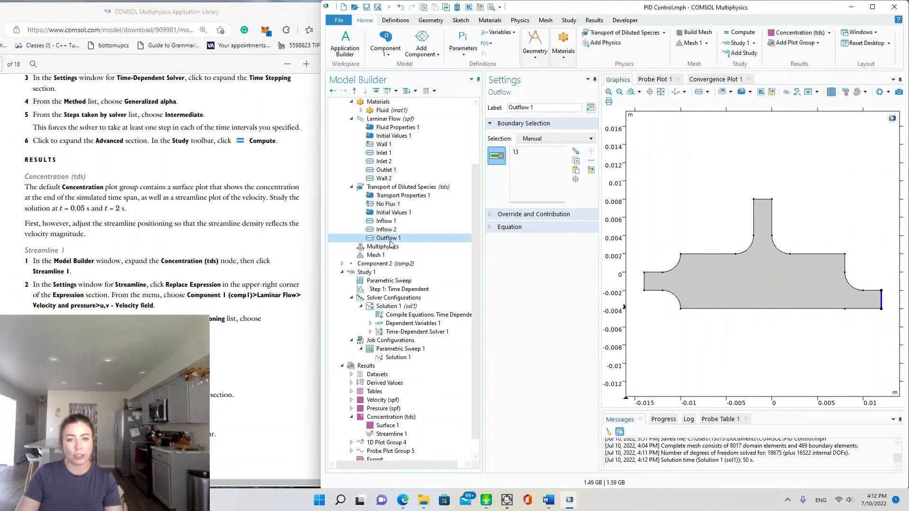
click(389, 434)
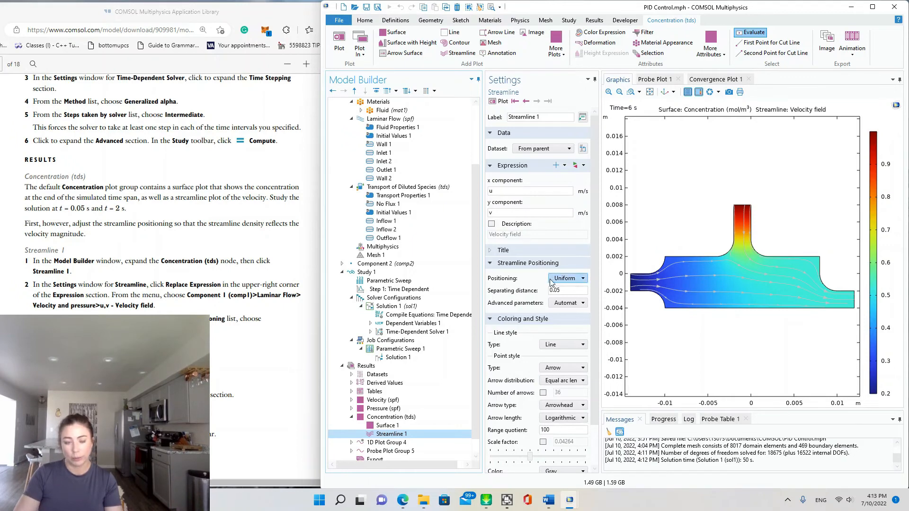
Set the positioning of Streamline 1 to Magnitude controlled with a density of 10 and plot the result.
click(573, 278)
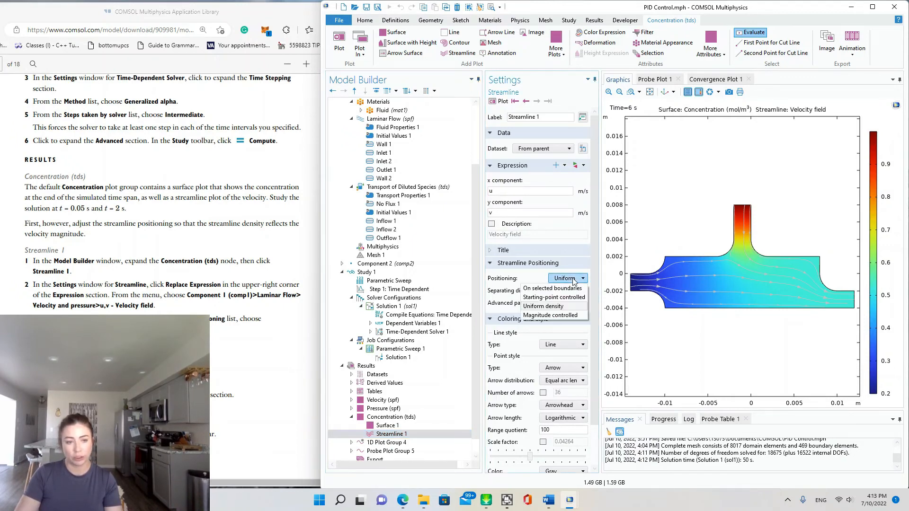
click(564, 315)
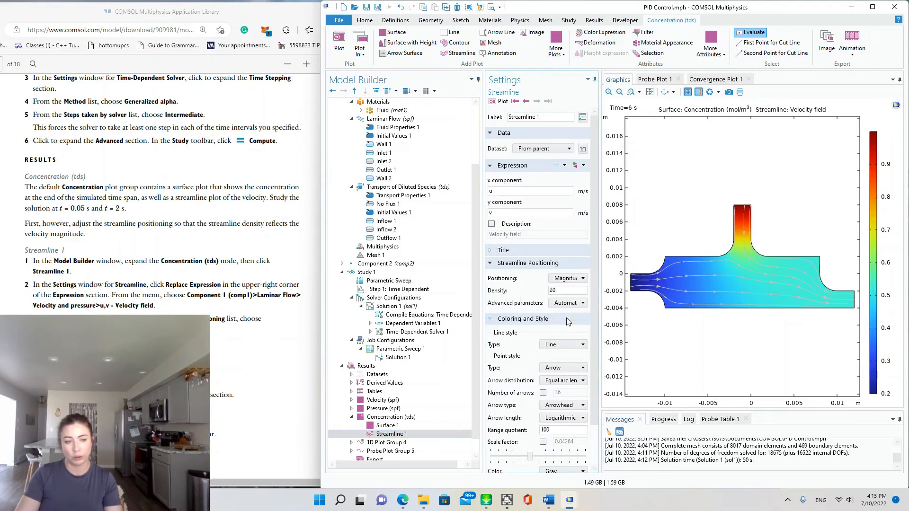
double_click(572, 289)
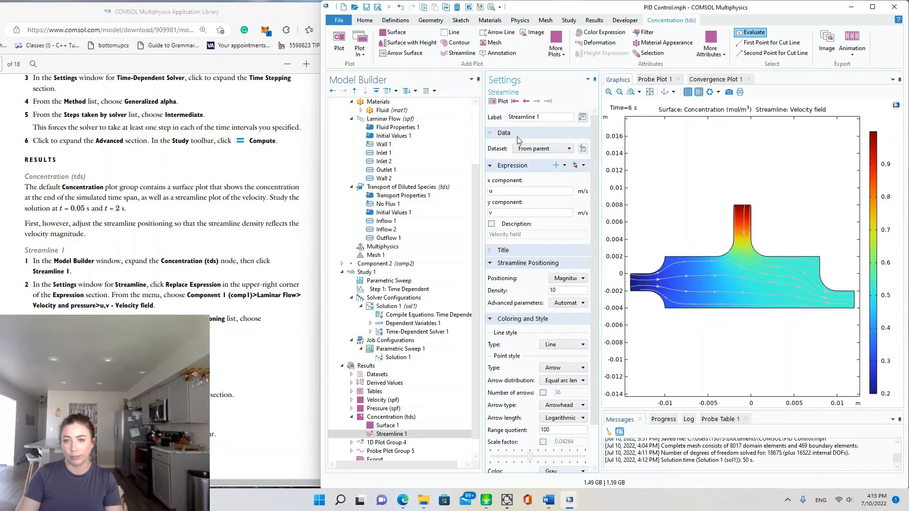
click(499, 101)
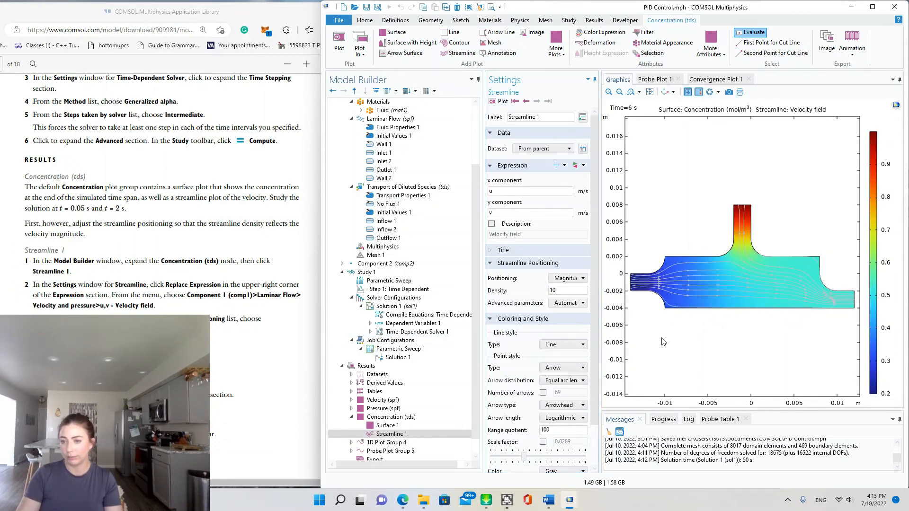
scroll(758, 278, up, 4)
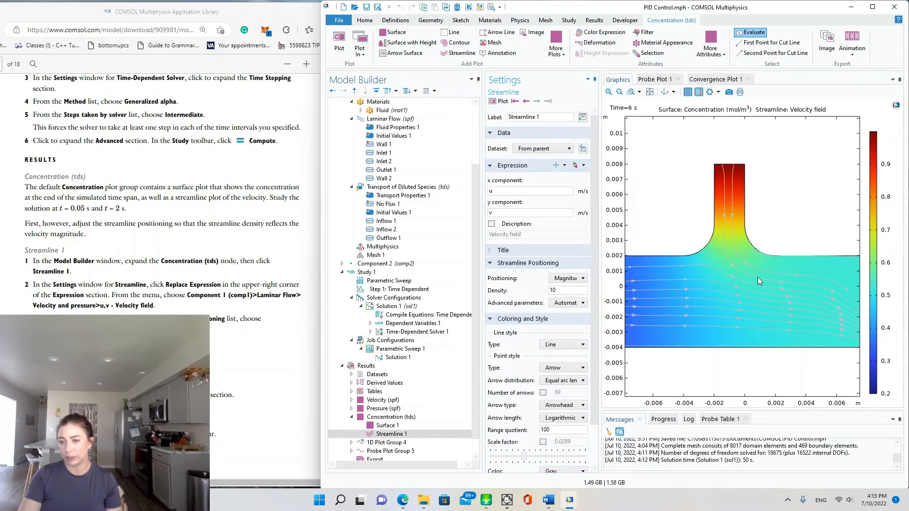
scroll(758, 283, down, 4)
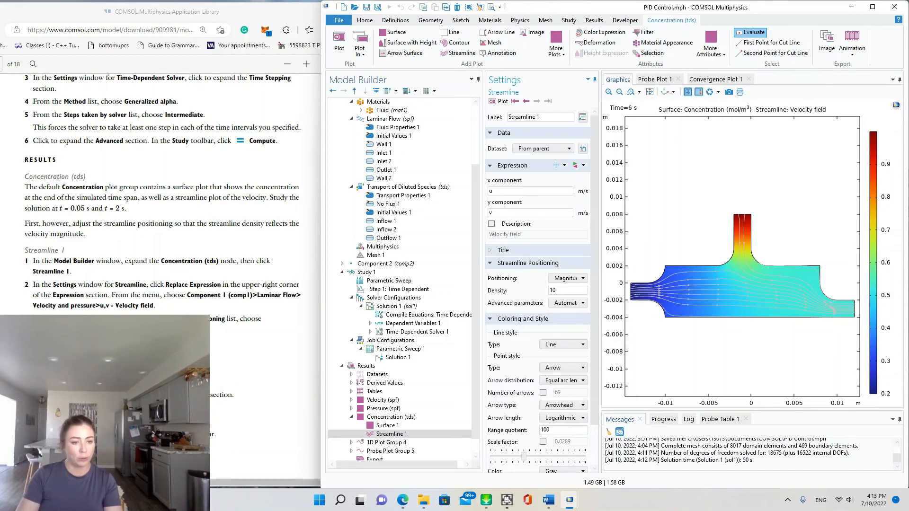
Plot the Concentration (tds) group at time 0.05 s and fit the whole geometry in the graphics view.
scroll(161, 213, down, 4)
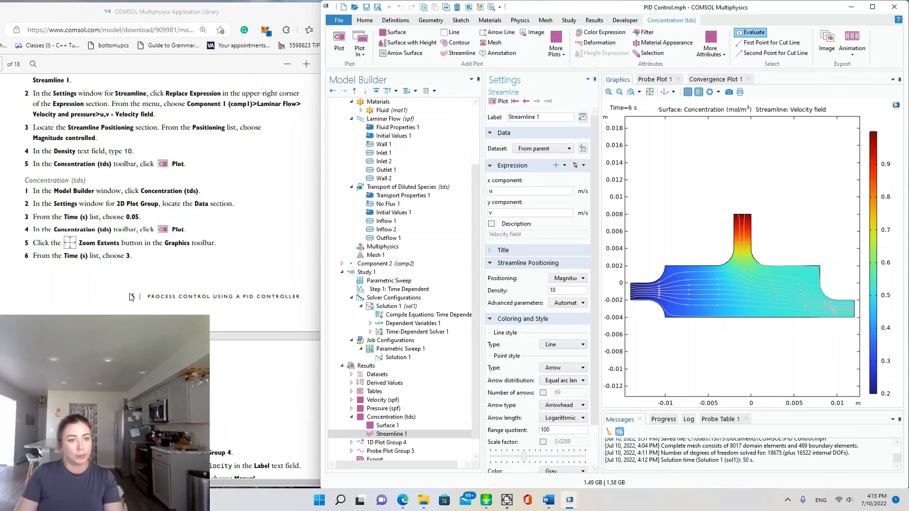
click(386, 417)
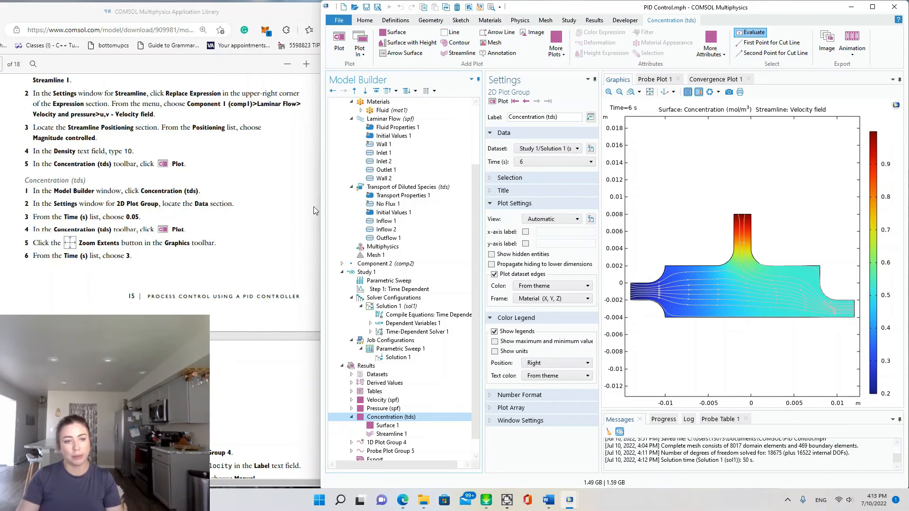
click(532, 164)
drag(592, 306, 594, 188)
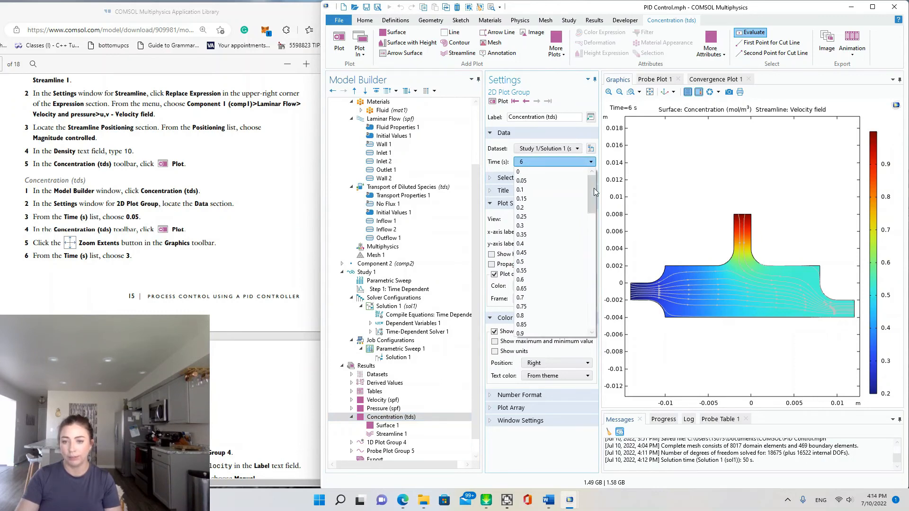
click(536, 180)
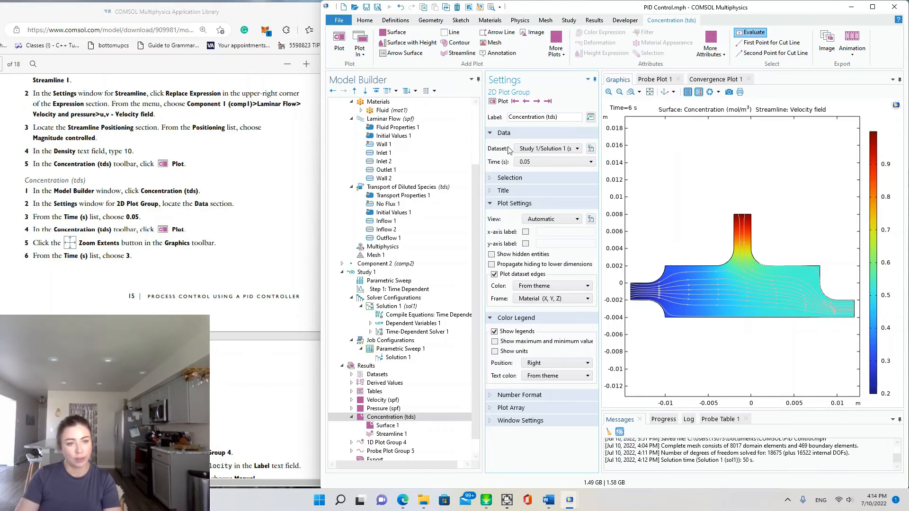
click(502, 102)
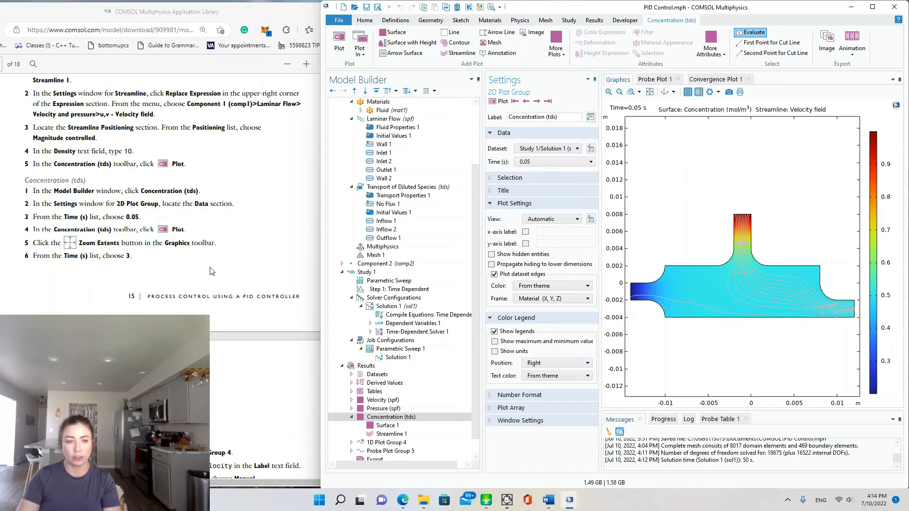
click(650, 92)
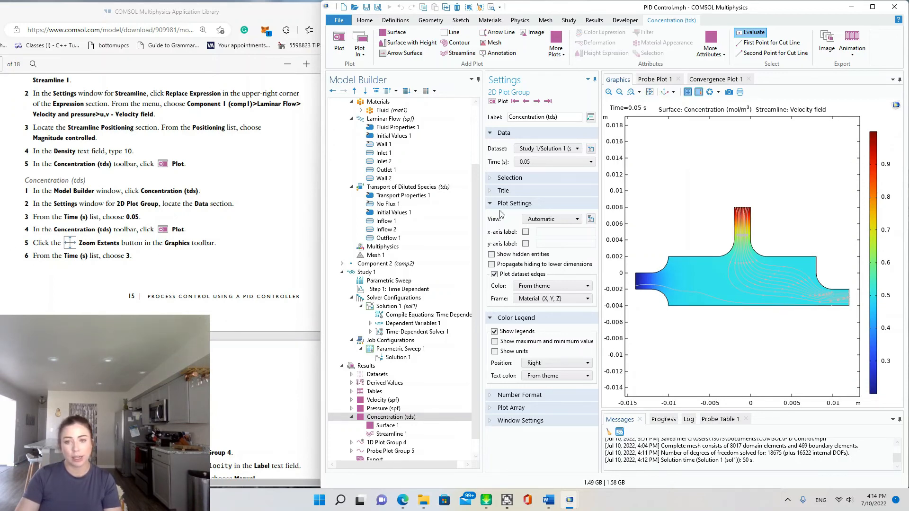
Set the Concentration (tds) plot group's time to 3 s and plot it.
click(529, 161)
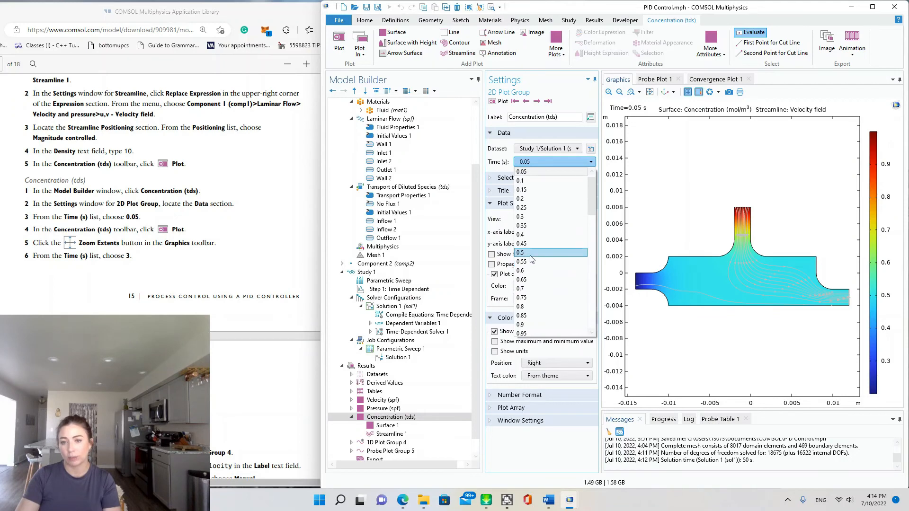
scroll(532, 307, down, 3)
scroll(532, 308, down, 5)
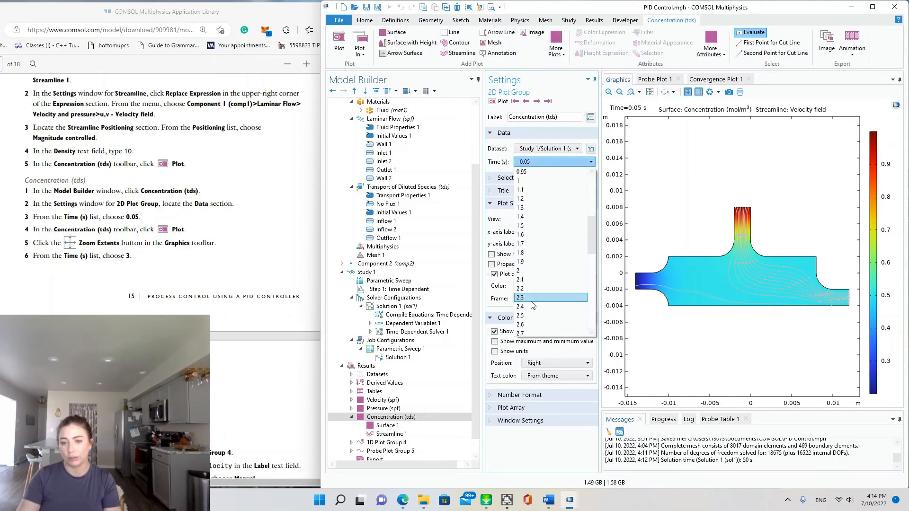
click(524, 307)
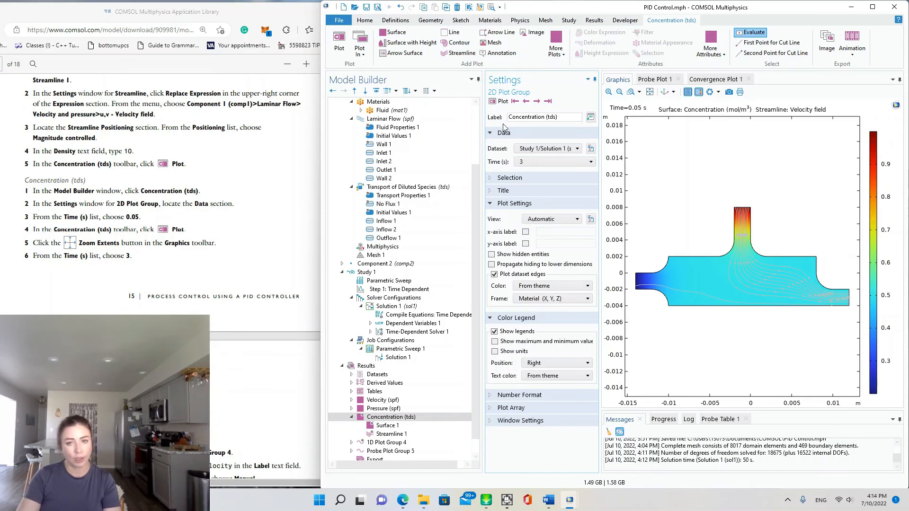
click(501, 101)
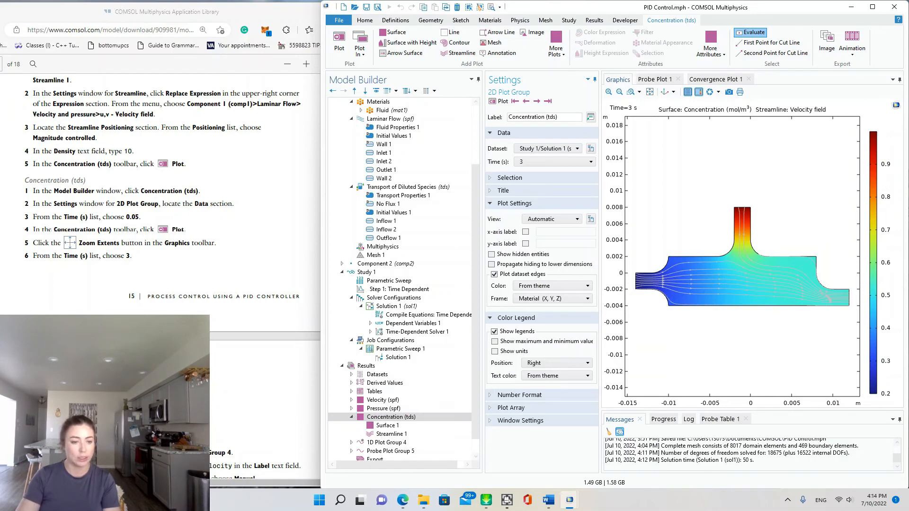
Following the Inlet Velocity instructions in the PDF, relabel 1D Plot Group 4 as Inlet velocity.
scroll(209, 225, down, 5)
click(86, 180)
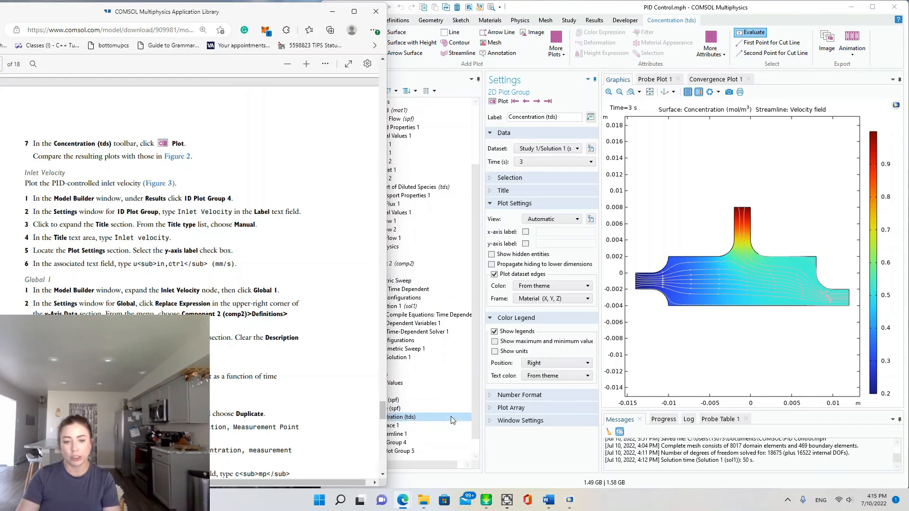
click(381, 417)
scroll(370, 423, down, 1)
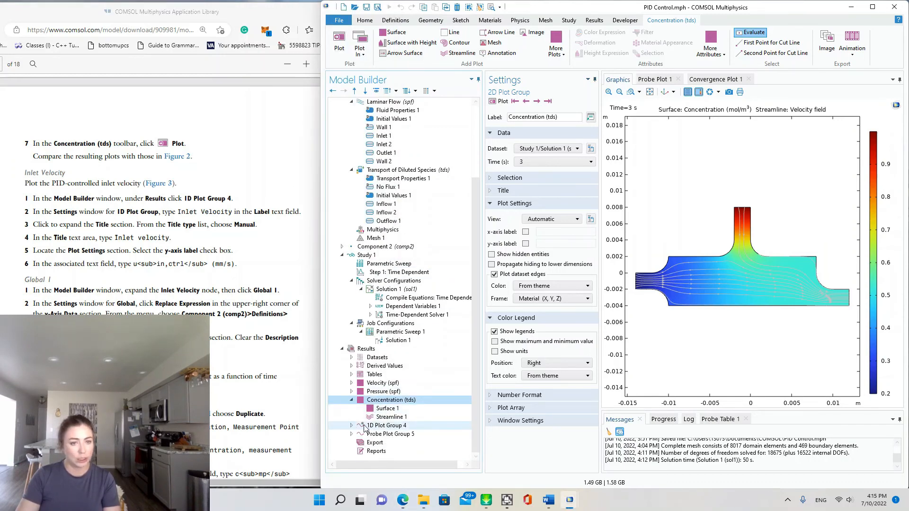
click(363, 427)
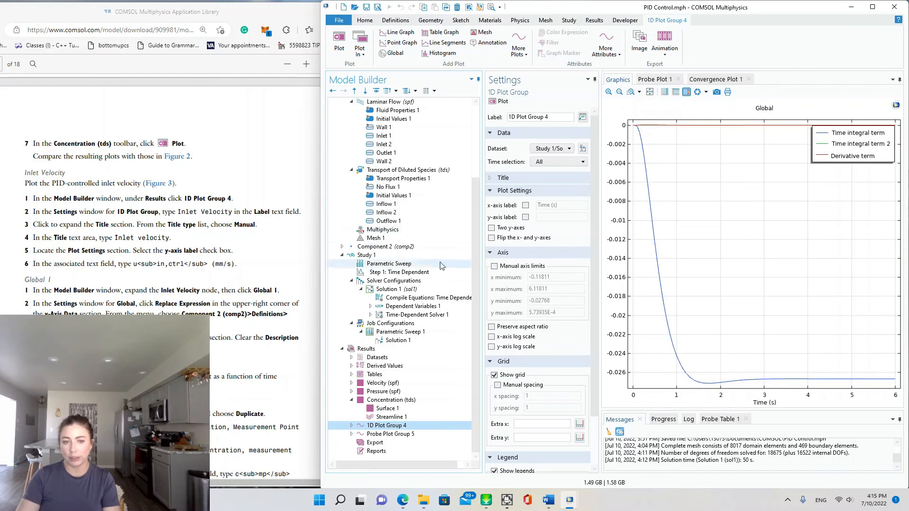
drag(549, 117, 482, 119)
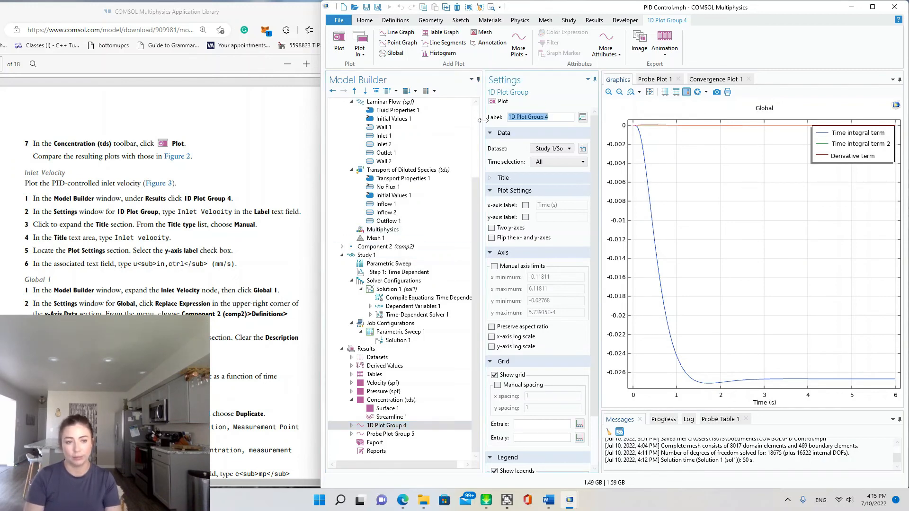
key(BackSpace)
text(Inve)
key(BackSpace)
key(BackSpace)
text(let)
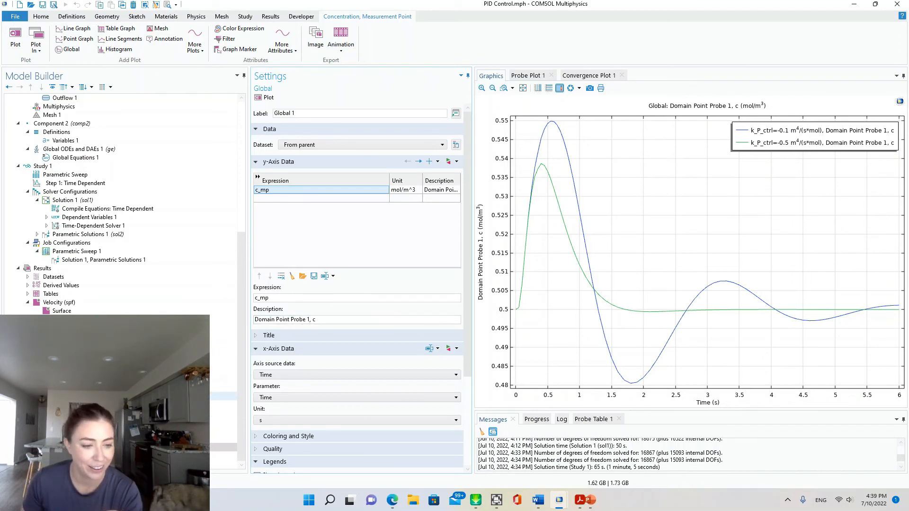
Review the parametric result plots for Concentration (tds) 1, Inlet velocity with its Global 1 plot, and Concentration, Measurement Point.
click(81, 396)
click(80, 412)
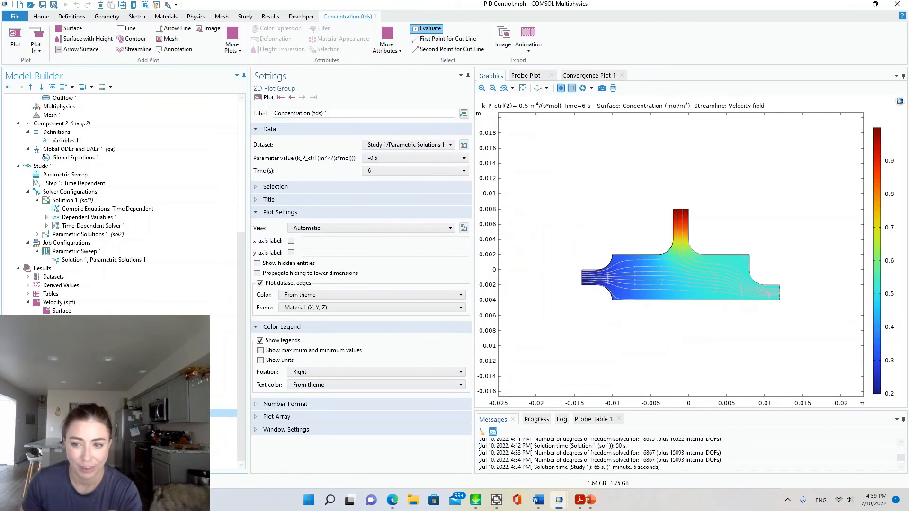
click(81, 421)
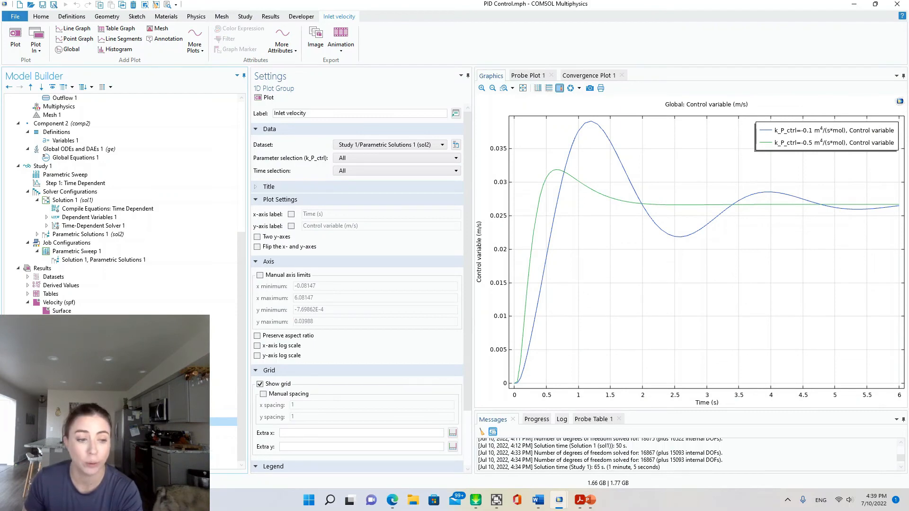
click(80, 430)
click(80, 422)
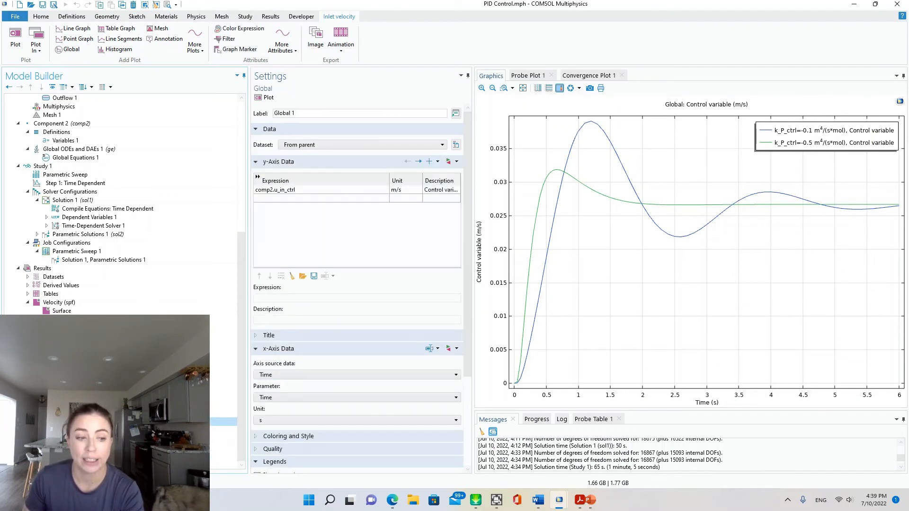
click(80, 430)
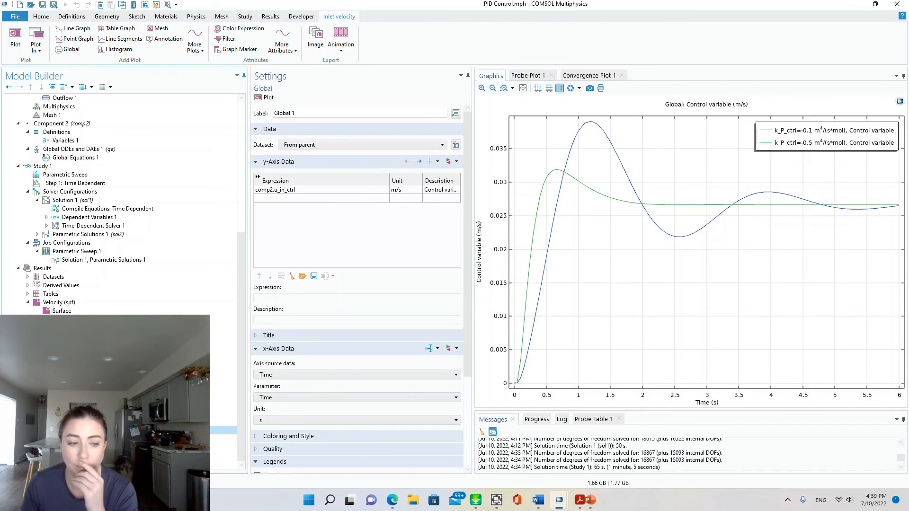
click(71, 447)
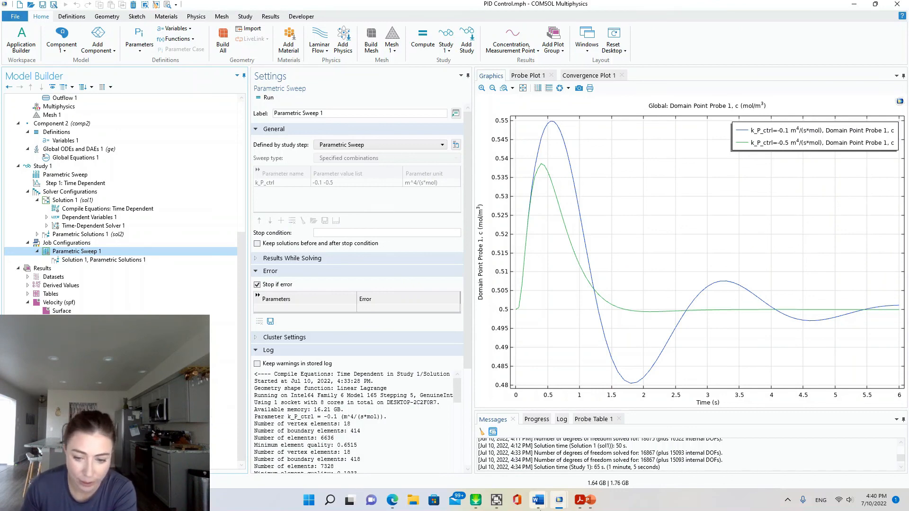
Switch to the PID_control_V53_16_9.pptx presentation in PowerPoint and maximize it to examine the Varying the PID-Parameters slide.
click(589, 501)
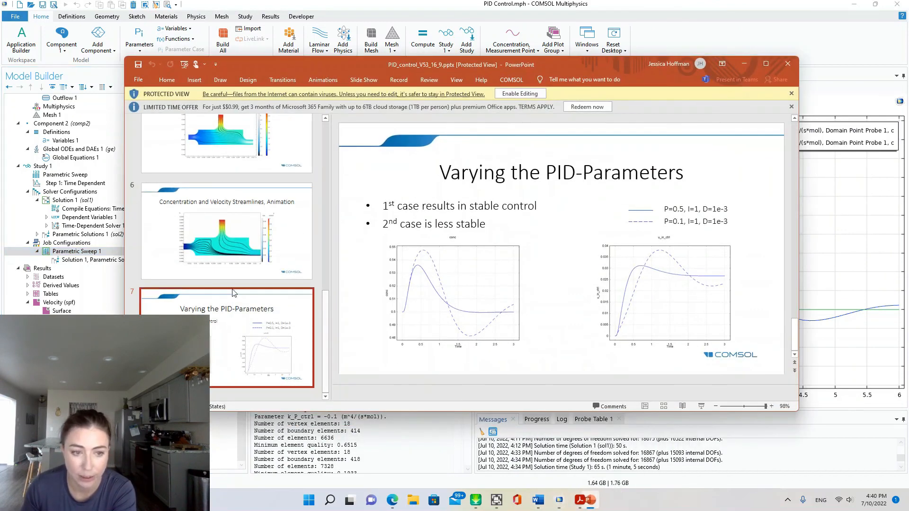
click(765, 64)
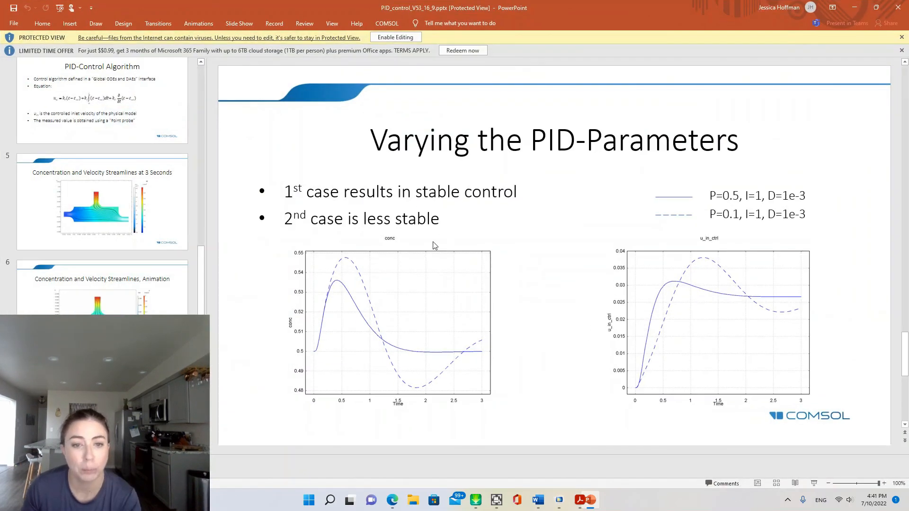